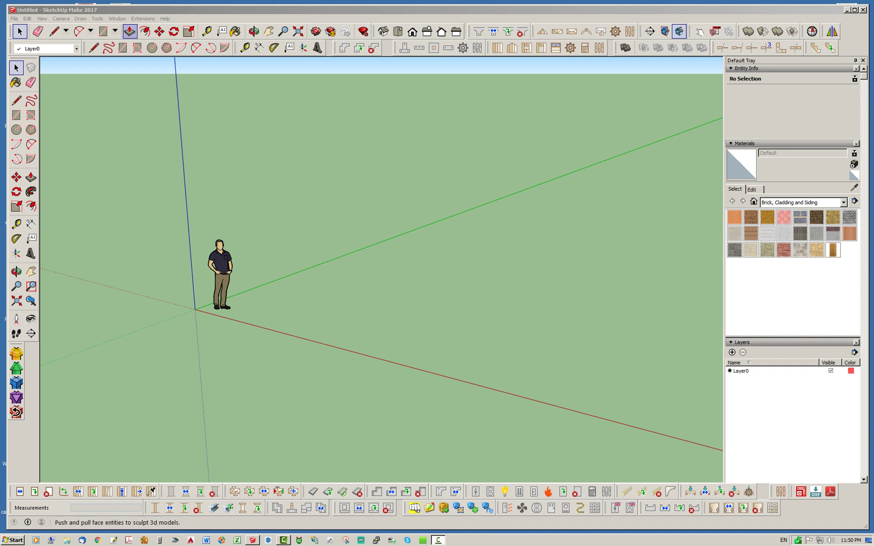
# Step: Lay a 1' spaced guide grid from the origin, running along the red and green axes beside the figure
pyautogui.click(97, 18)
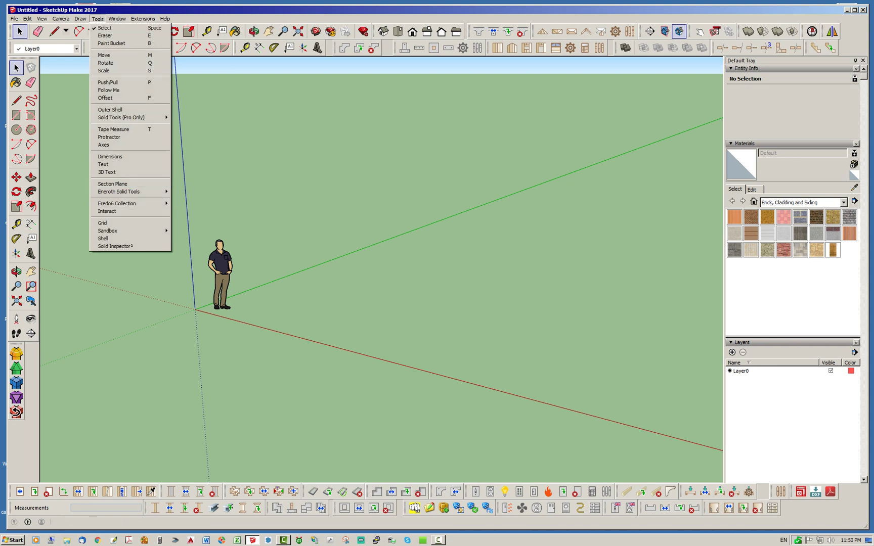
pyautogui.click(103, 222)
pyautogui.click(195, 309)
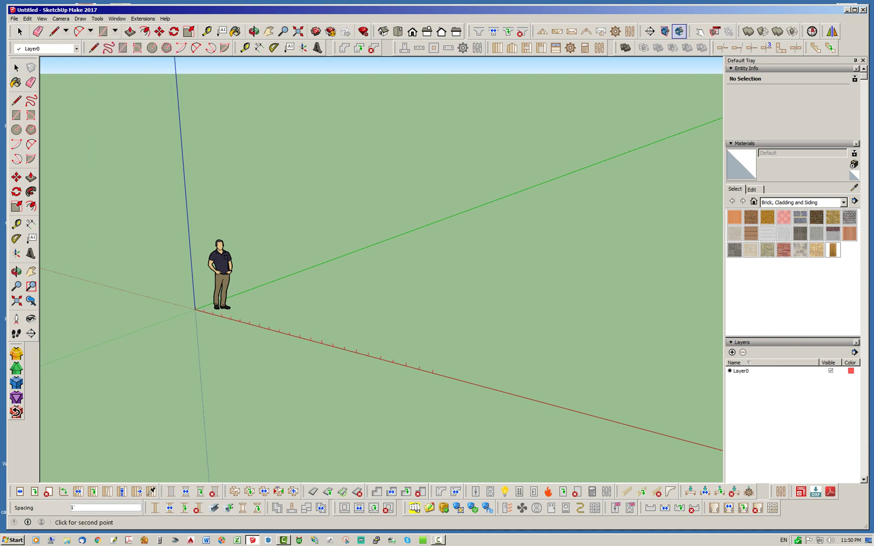
pyautogui.click(626, 423)
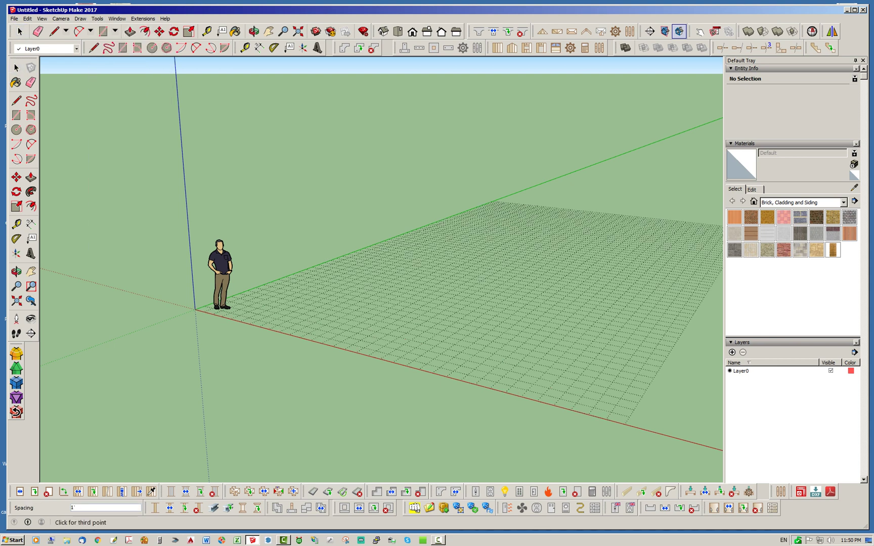
pyautogui.click(503, 197)
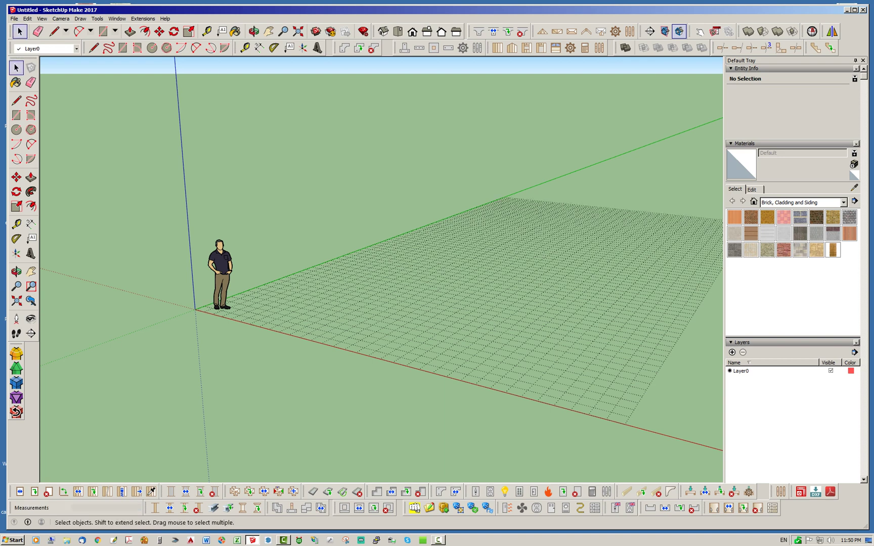
pyautogui.moveTo(486, 218); pyautogui.dragTo(428, 251, button='middle')
pyautogui.click(97, 18)
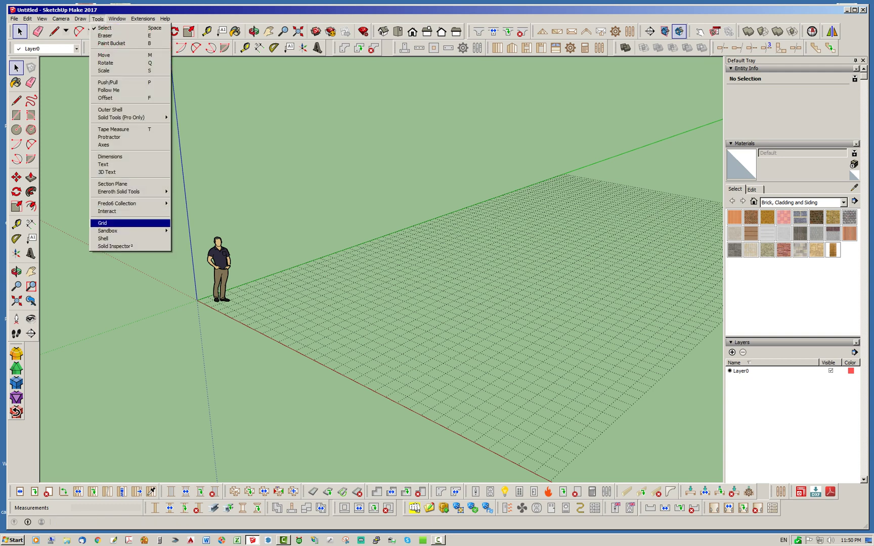
pyautogui.click(263, 202)
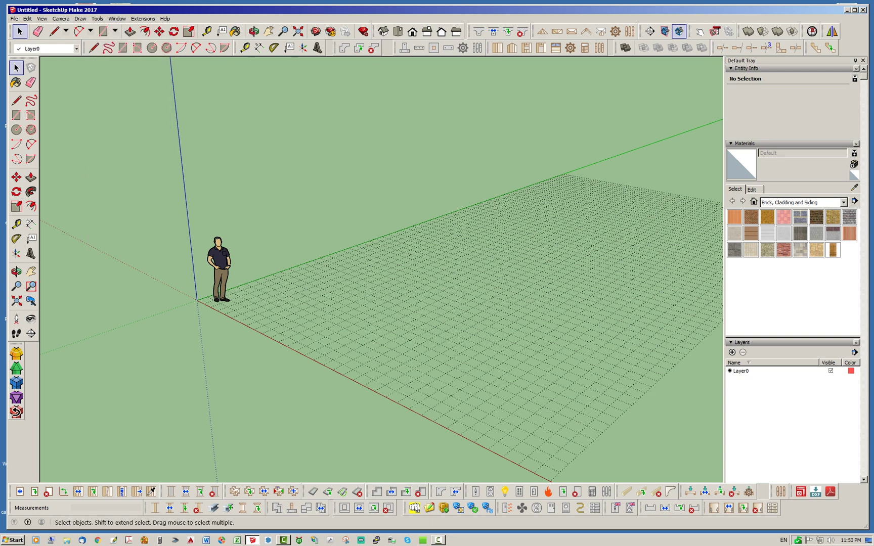
# Step: Start a Common roof truss assembly and lay out its footprint on the grid, 16' span by 24' building length
pyautogui.moveTo(405, 253)
pyautogui.mouseDown(button='middle')
pyautogui.moveTo(360, 248)
pyautogui.moveTo(435, 281)
pyautogui.mouseUp(button='middle')
pyautogui.scroll(3, 225, 321)
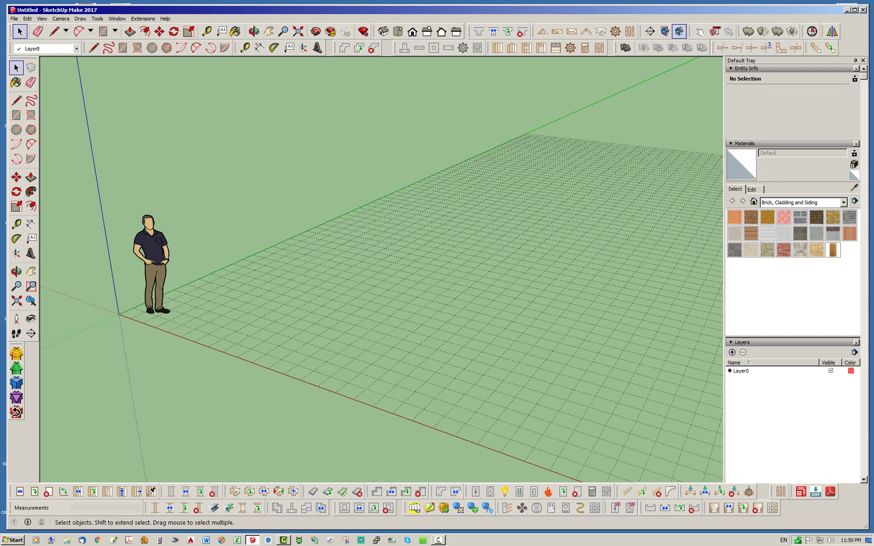
pyautogui.click(543, 32)
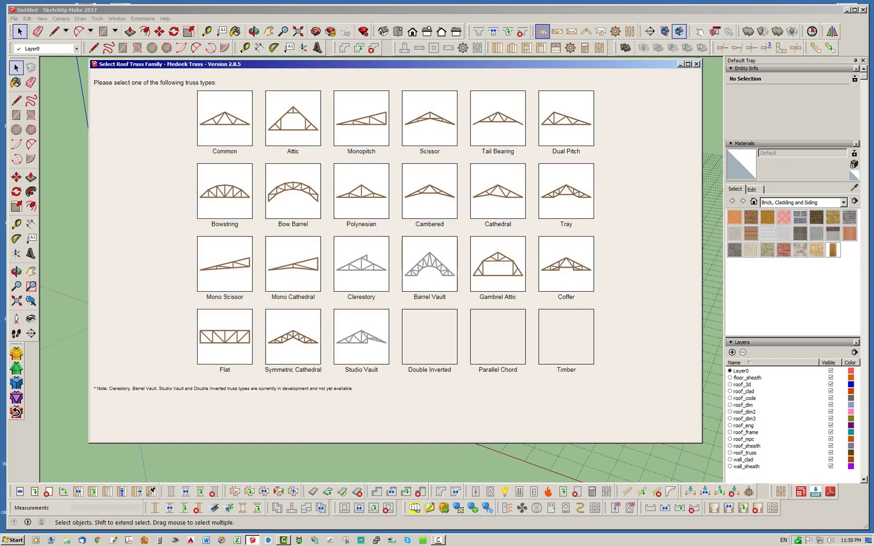
pyautogui.click(225, 119)
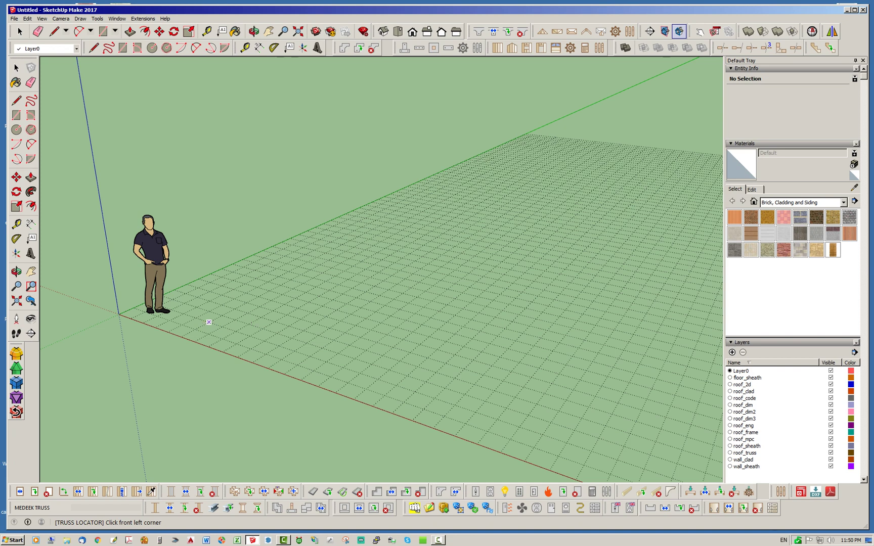
pyautogui.click(197, 307)
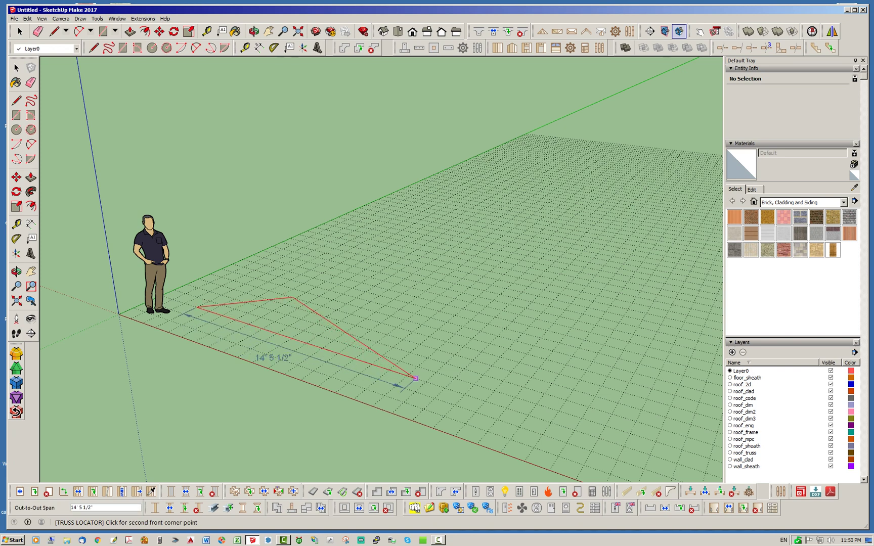
pyautogui.click(445, 388)
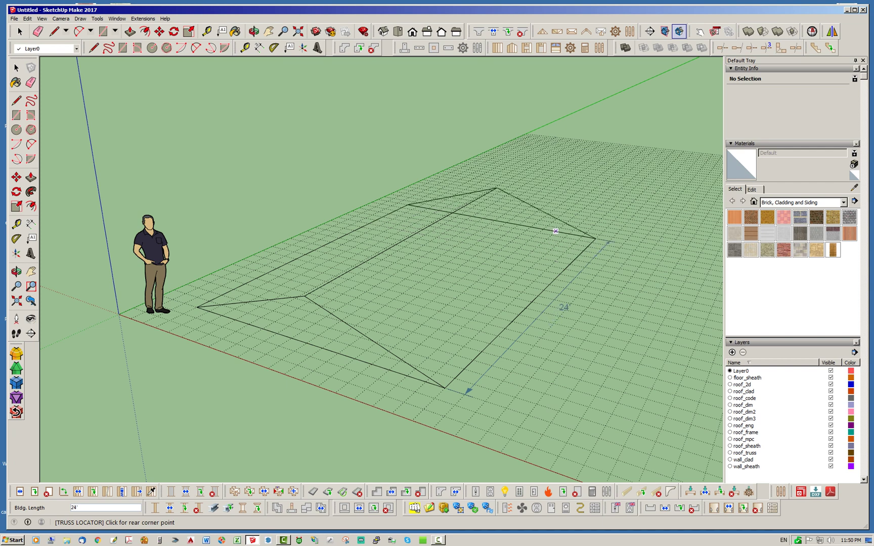
pyautogui.click(596, 238)
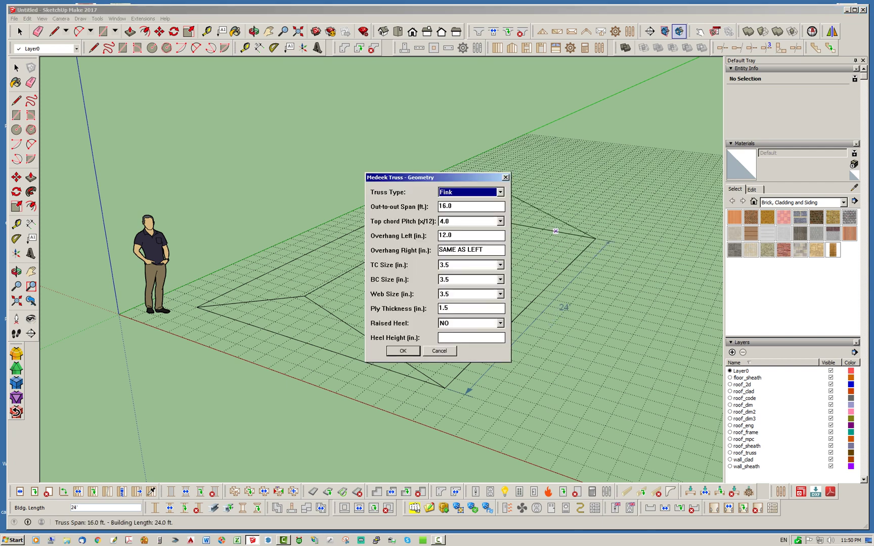
# Step: Generate the gable roof with Fink trusses, 4/12 pitch, 12 in. overhangs, 24 in. spacing, gable ends and the preset advanced options
pyautogui.press('Return')
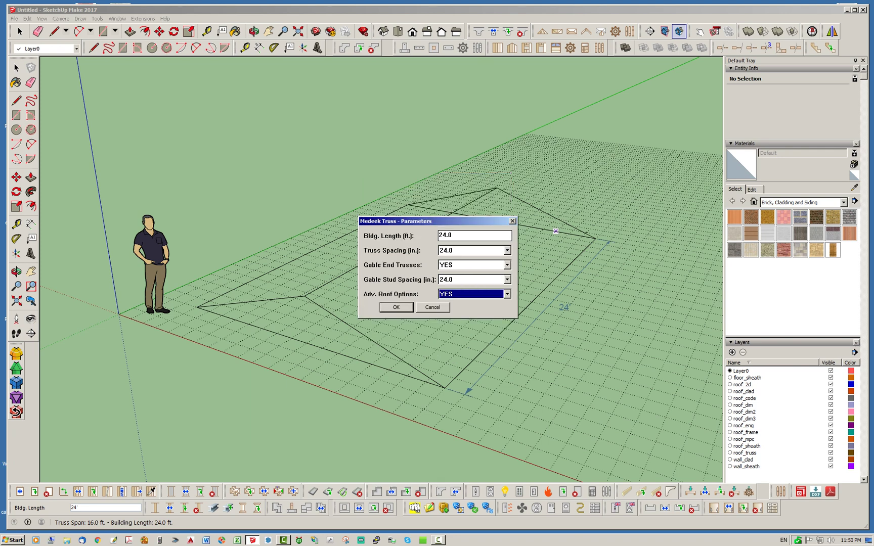
pyautogui.press('Return')
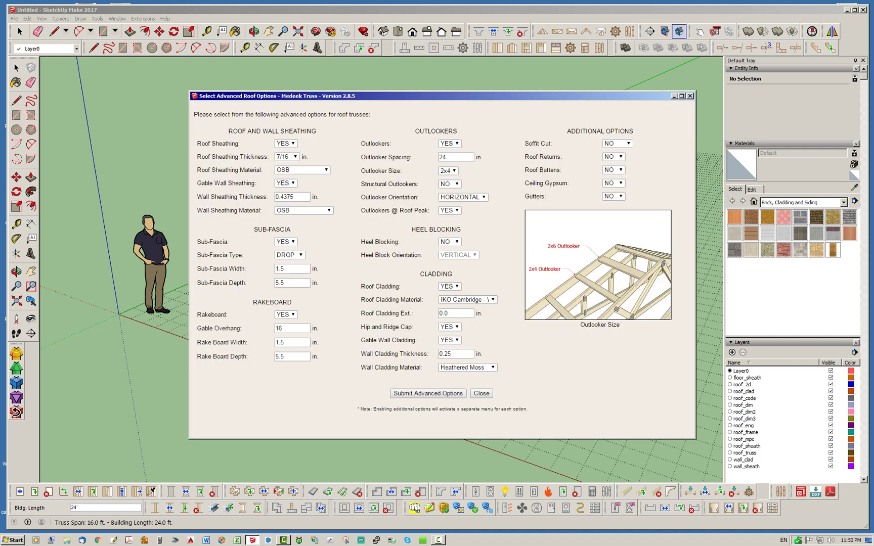
pyautogui.press('Return')
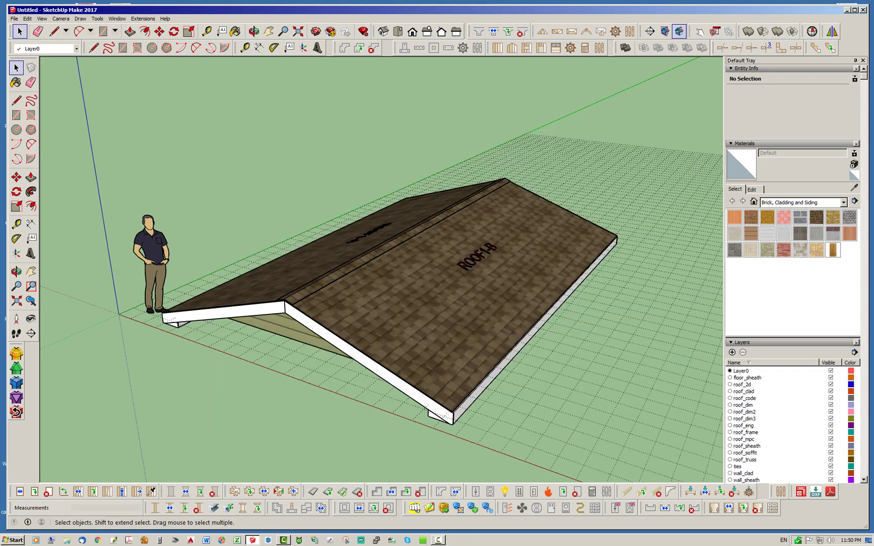
# Step: Start a roof rafter assembly using the Hip Roof family
pyautogui.moveTo(354, 283); pyautogui.dragTo(349, 208, button='middle')
pyautogui.moveTo(263, 235); pyautogui.dragTo(263, 326, button='middle')
pyautogui.scroll(-2, 255, 281)
pyautogui.moveTo(304, 223); pyautogui.dragTo(175, 234, button='middle')
pyautogui.scroll(-3, 248, 232)
pyautogui.click(586, 32)
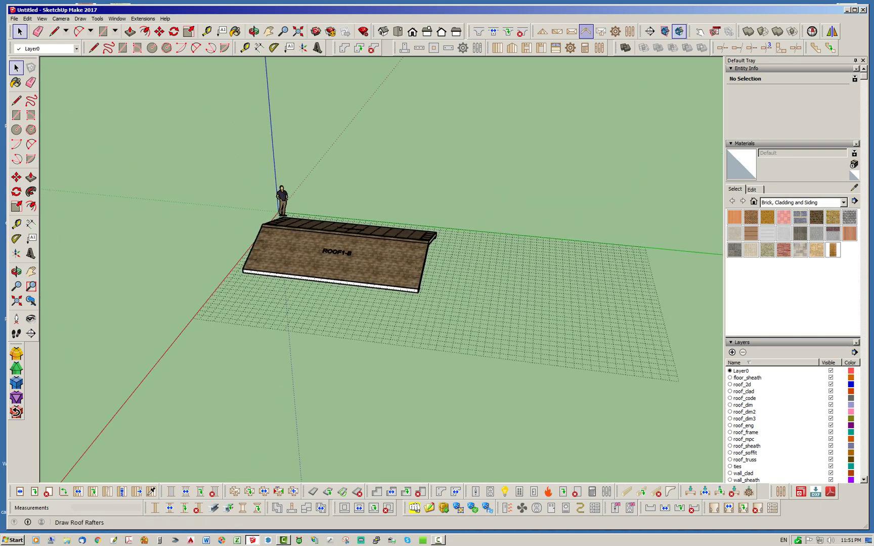
pyautogui.click(501, 265)
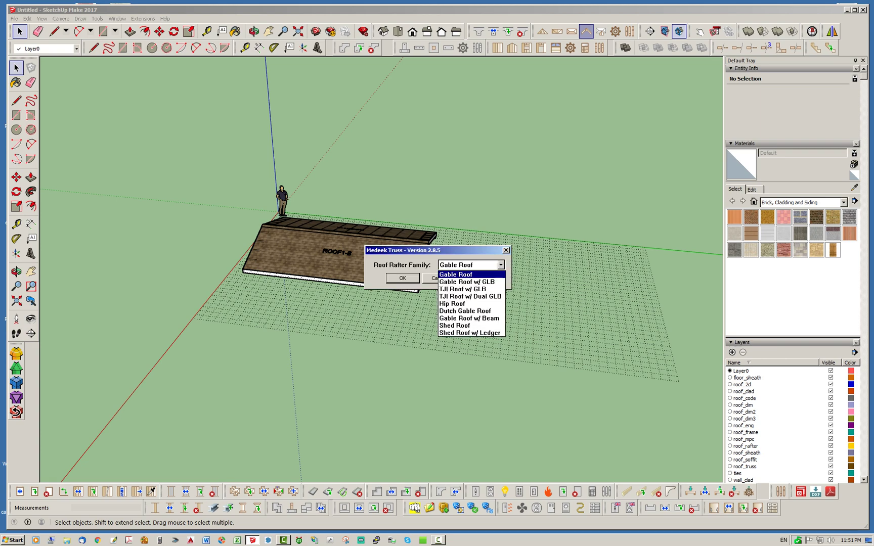
pyautogui.press('Down')
pyautogui.press('Down')
pyautogui.press('Down')
pyautogui.press('Down')
pyautogui.press('Return')
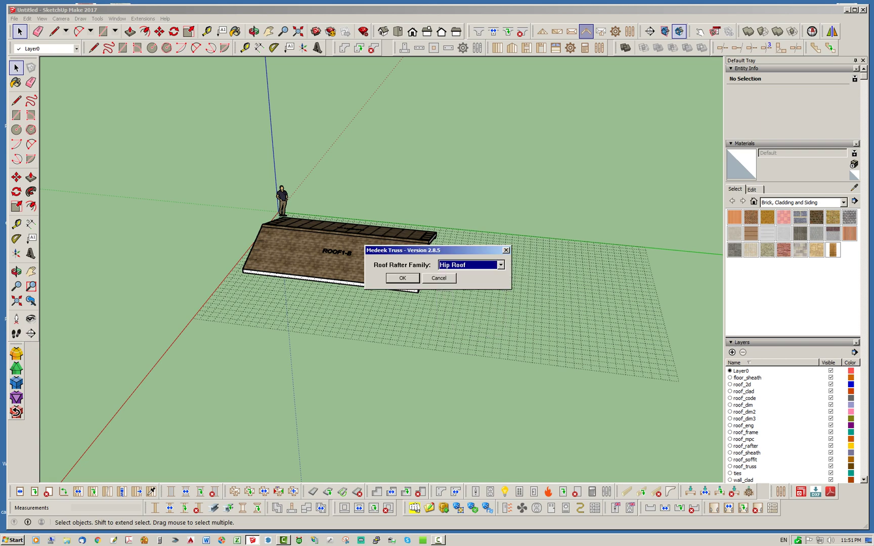
pyautogui.press('Return')
# Step: Lay out the hip roof's footprint on the free part of the grid, 16' span by 24' building length
pyautogui.moveTo(474, 288); pyautogui.dragTo(471, 365, button='middle')
pyautogui.scroll(2, 470, 365)
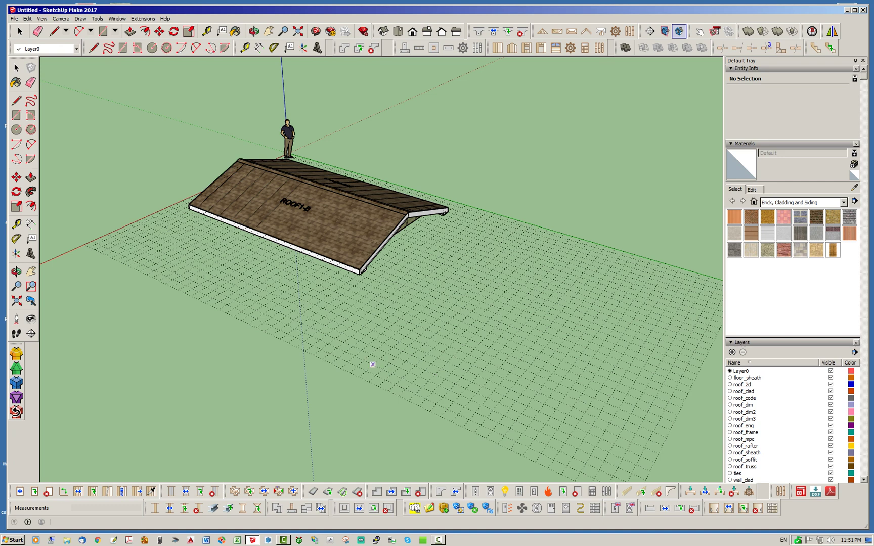
pyautogui.click(345, 352)
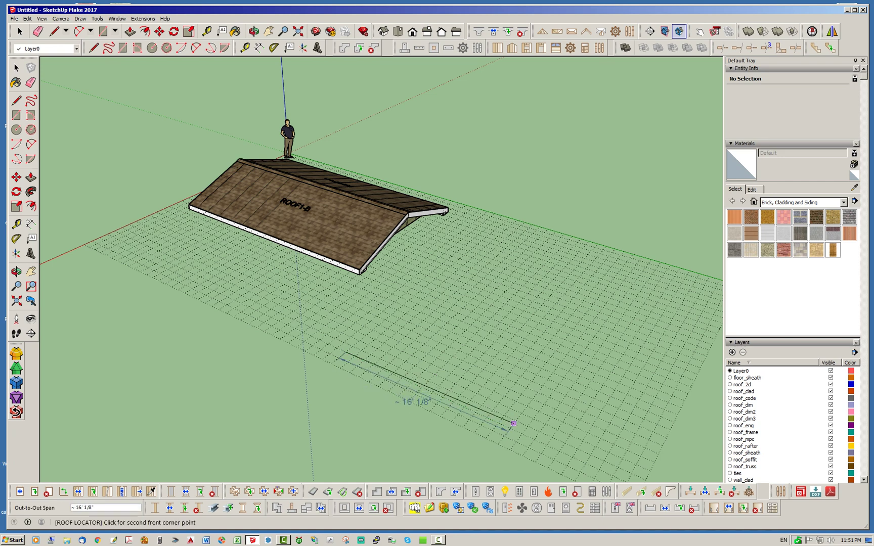
pyautogui.click(511, 430)
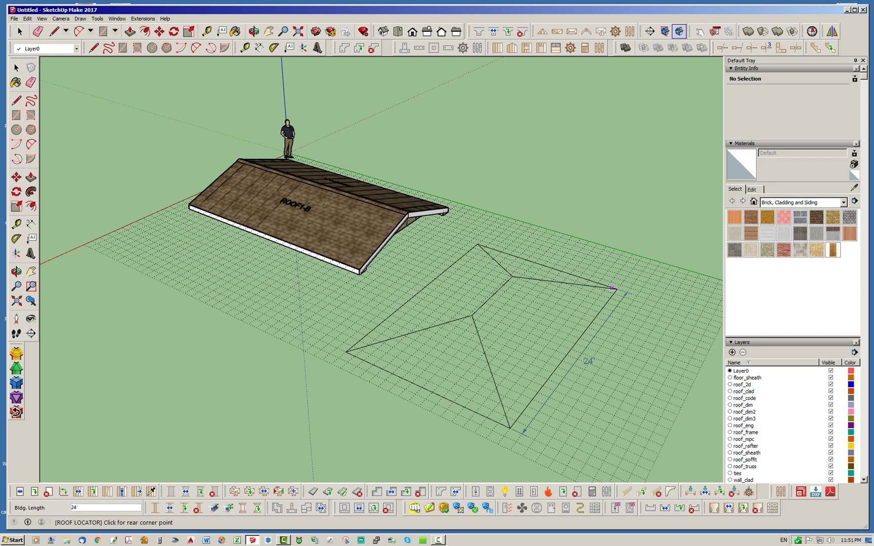
pyautogui.click(608, 286)
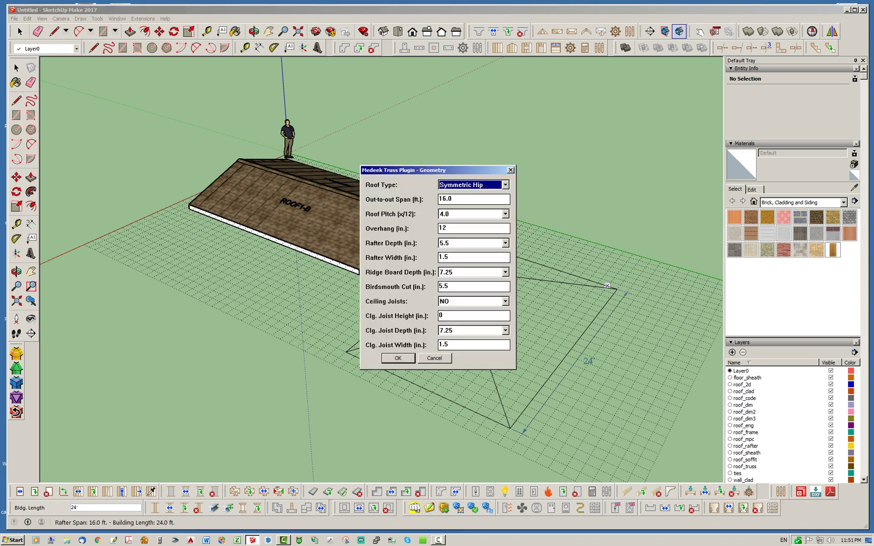
# Step: Set the roof pitch to 6.0 and generate the symmetric hip roof with the other geometry and advanced options as preset
pyautogui.click(505, 214)
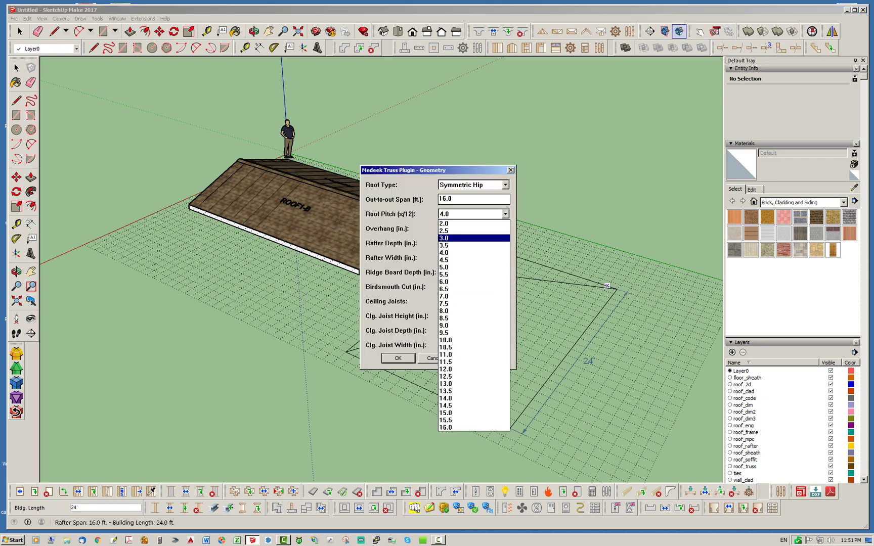
pyautogui.click(474, 282)
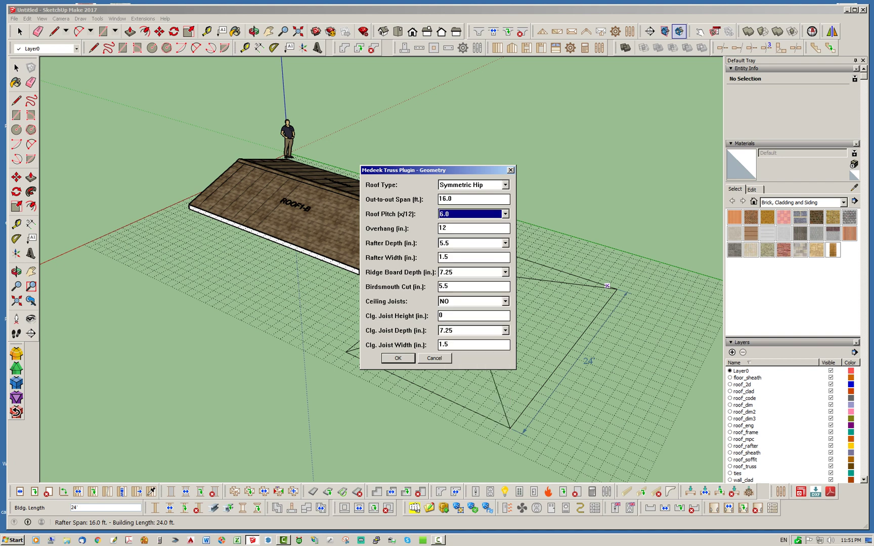
pyautogui.press('Return')
pyautogui.press('Return')
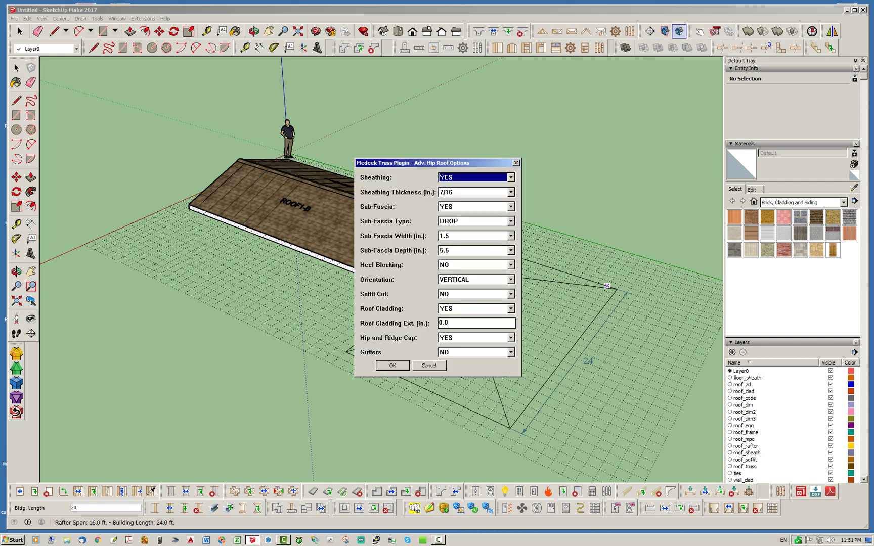
pyautogui.press('Return')
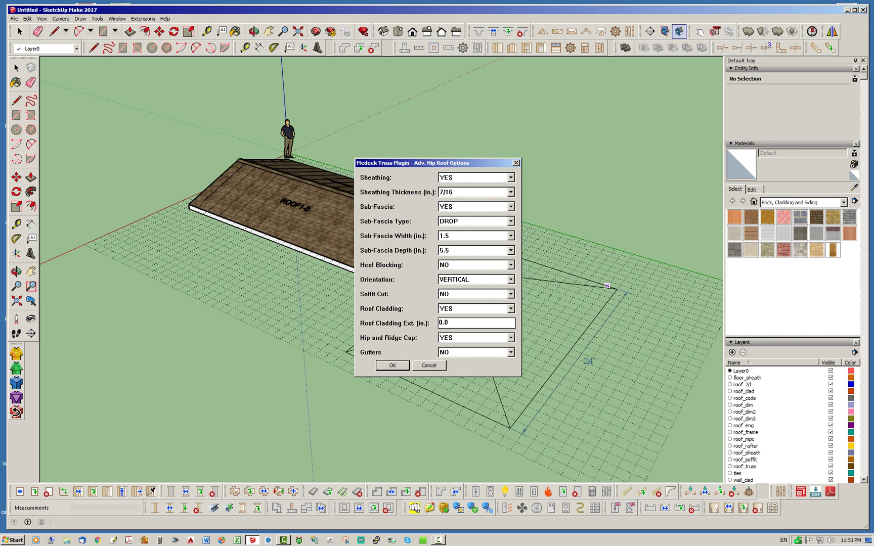
# Step: Regenerate the hip roof's rafter assembly
pyautogui.rightClick(465, 343)
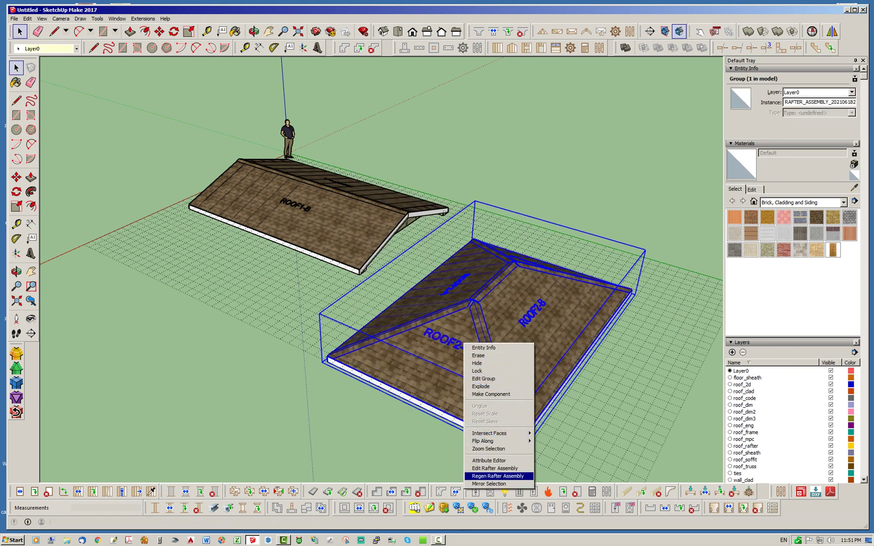
pyautogui.click(498, 476)
# Step: Examine the gable roof and the hip roof from several sides and close up
pyautogui.moveTo(498, 390); pyautogui.dragTo(572, 359, button='middle')
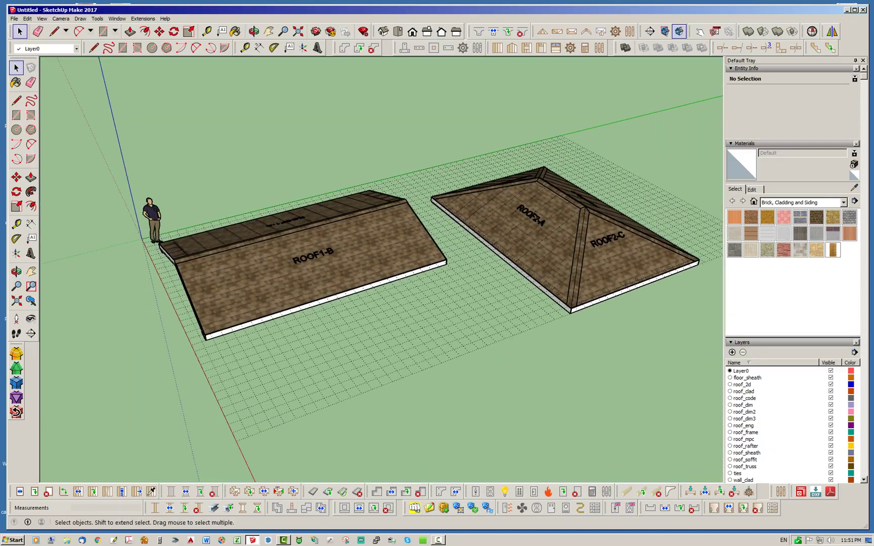
pyautogui.moveTo(395, 351); pyautogui.dragTo(529, 309, button='middle')
pyautogui.scroll(4, 547, 221)
pyautogui.scroll(2, 519, 221)
pyautogui.moveTo(518, 220); pyautogui.dragTo(392, 268, button='middle')
pyautogui.scroll(-2, 392, 267)
pyautogui.scroll(-6, 559, 284)
pyautogui.moveTo(559, 283); pyautogui.dragTo(659, 268, button='middle')
pyautogui.scroll(2, 309, 310)
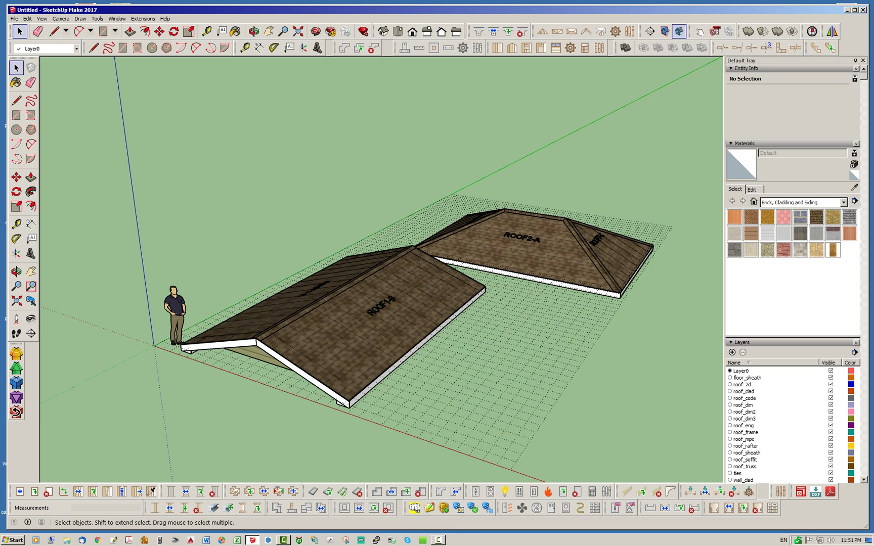
pyautogui.moveTo(344, 290); pyautogui.dragTo(310, 285, button='middle')
pyautogui.scroll(2, 310, 286)
pyautogui.scroll(-2, 311, 285)
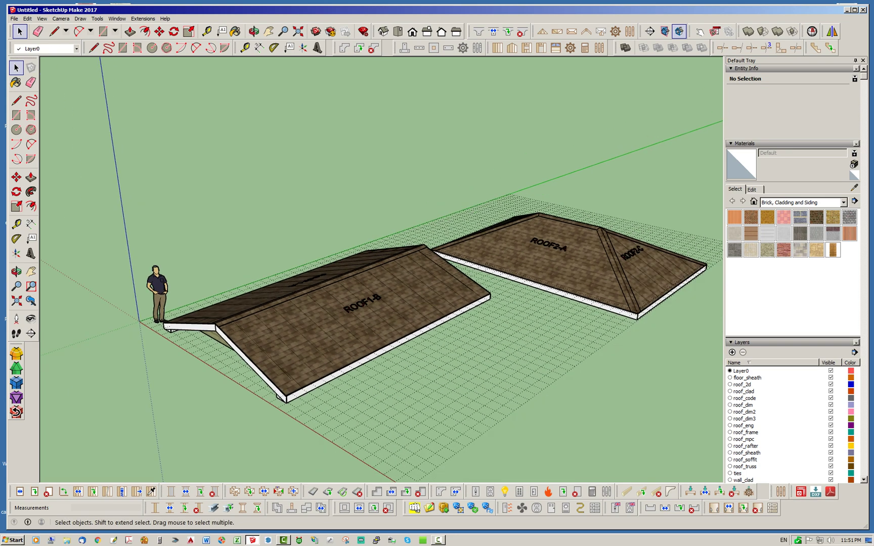
# Step: Open the gable roof's group for editing and delete the cladding and sheathing on the slope labelled ROOF1-B
pyautogui.moveTo(277, 297); pyautogui.dragTo(313, 320, button='middle')
pyautogui.scroll(3, 313, 320)
pyautogui.doubleClick(314, 320)
pyautogui.click(313, 320)
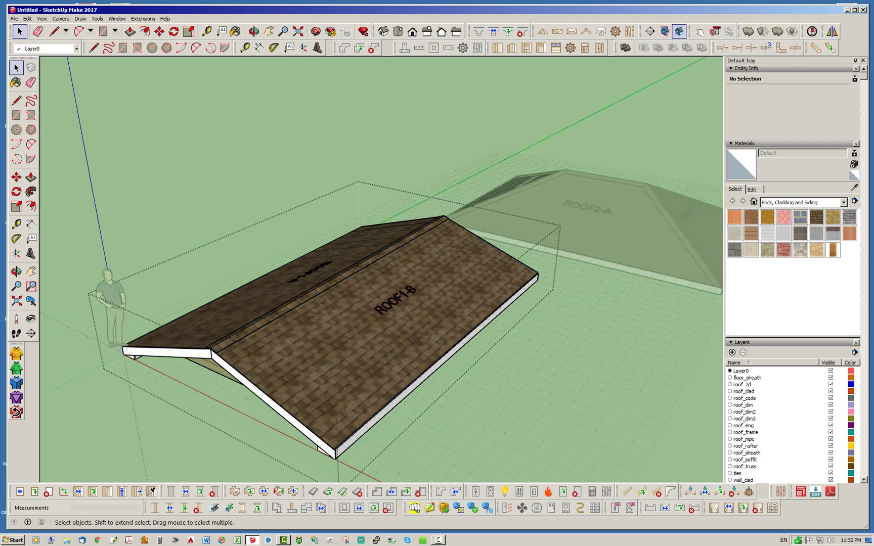
pyautogui.press('Delete')
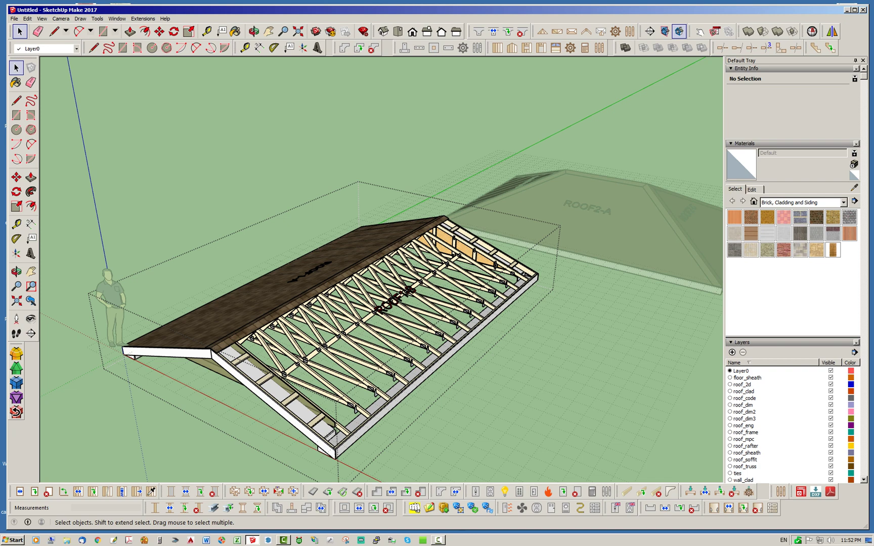
# Step: Delete two separate interior trusses under the exposed slope and close the gable roof's group
pyautogui.click(362, 334)
pyautogui.press('Delete')
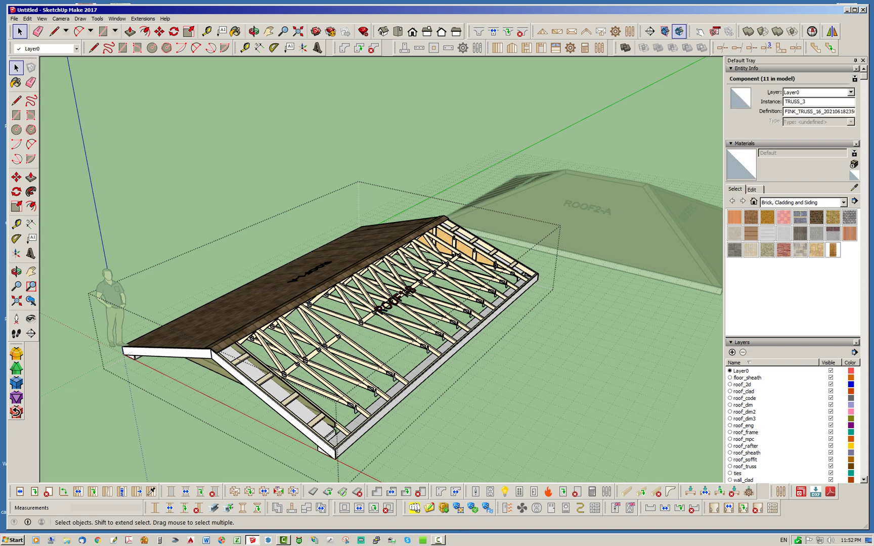
pyautogui.moveTo(362, 334); pyautogui.dragTo(269, 349, button='middle')
pyautogui.scroll(3, 344, 364)
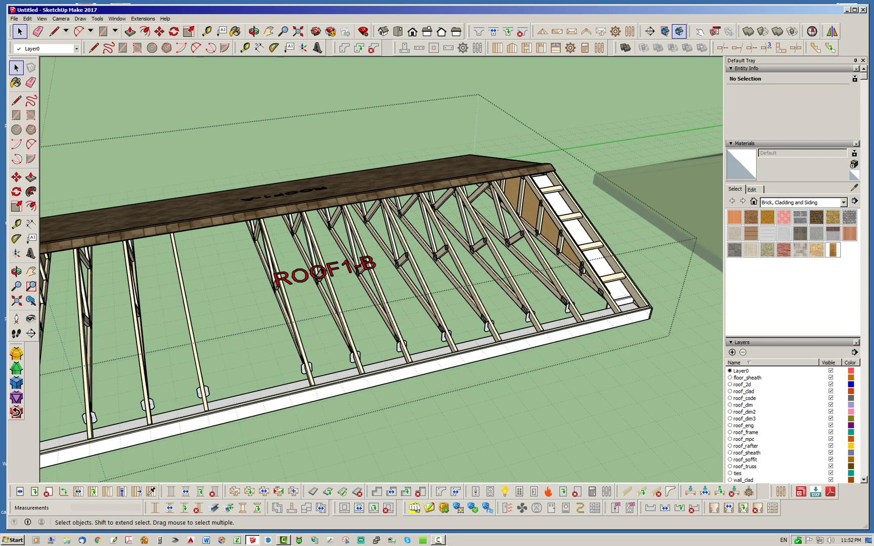
pyautogui.click(349, 337)
pyautogui.press('Delete')
pyautogui.press('Escape')
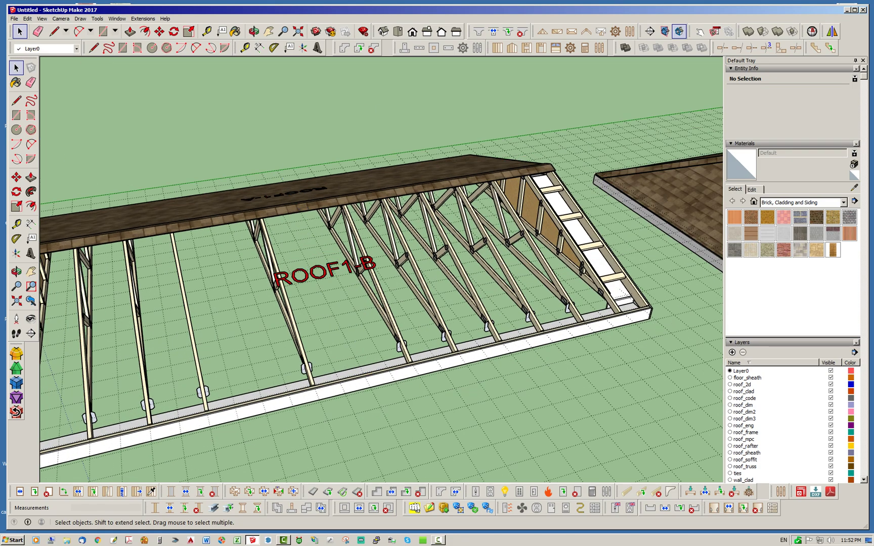
# Step: Regenerate the gable roof's truss assembly and inspect the rebuilt roof from below and from outside
pyautogui.scroll(-3, 393, 249)
pyautogui.moveTo(393, 249); pyautogui.dragTo(481, 218, button='middle')
pyautogui.moveTo(355, 273); pyautogui.dragTo(364, 276, button='middle')
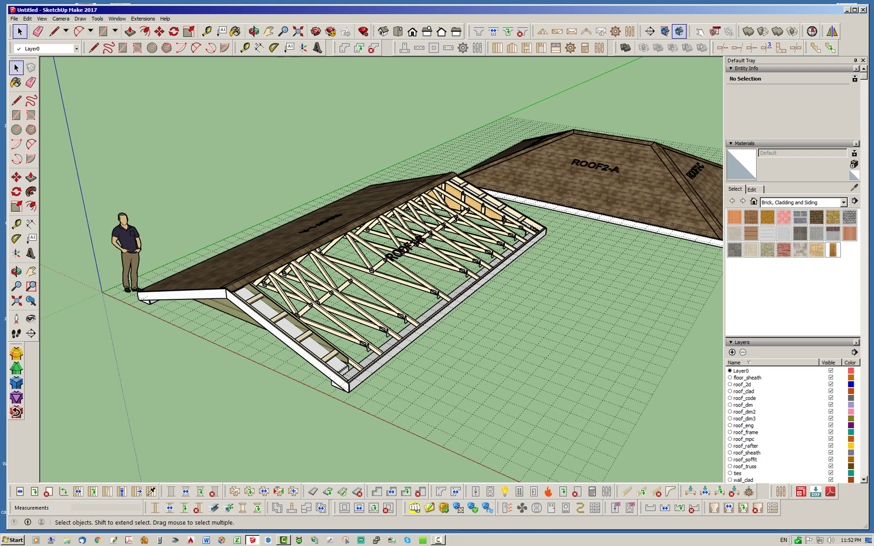
pyautogui.rightClick(345, 223)
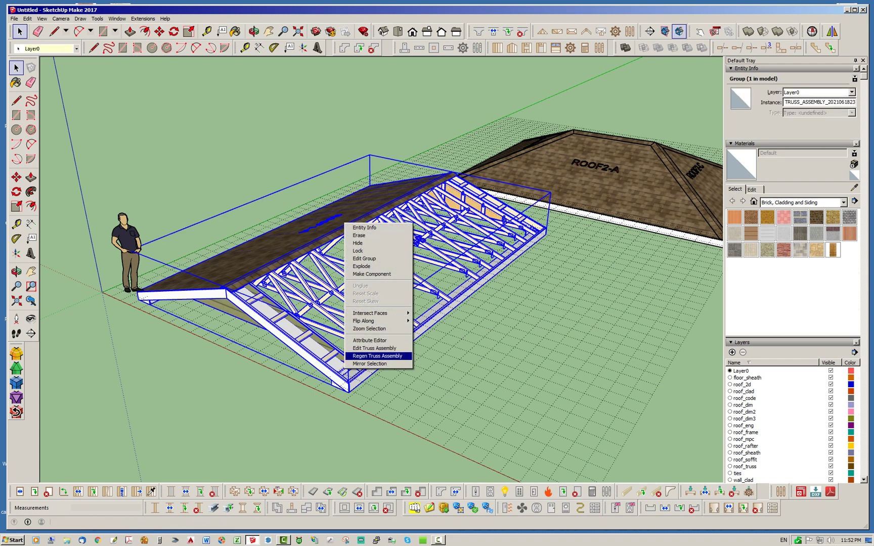
pyautogui.click(377, 356)
pyautogui.click(322, 400)
pyautogui.moveTo(322, 401); pyautogui.dragTo(384, 202, button='middle')
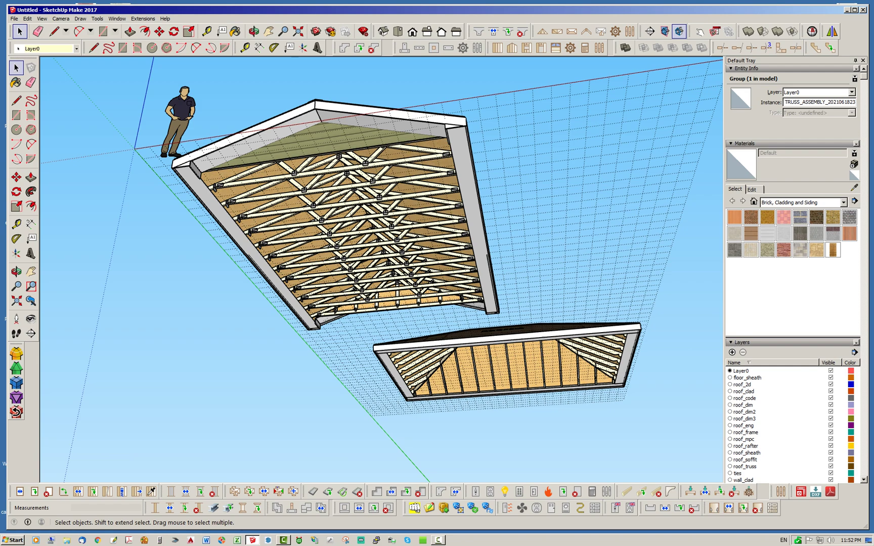
pyautogui.moveTo(385, 202); pyautogui.dragTo(360, 352, button='middle')
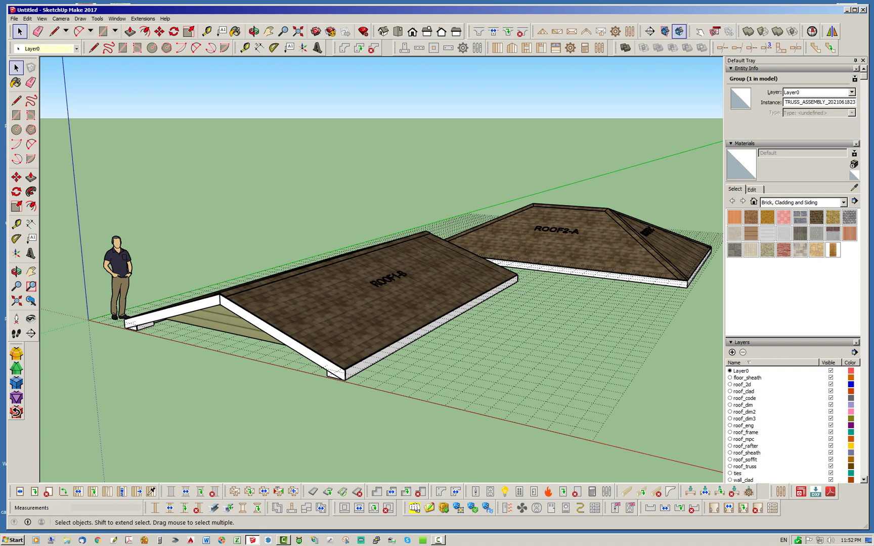
pyautogui.moveTo(379, 314); pyautogui.dragTo(293, 316, button='middle')
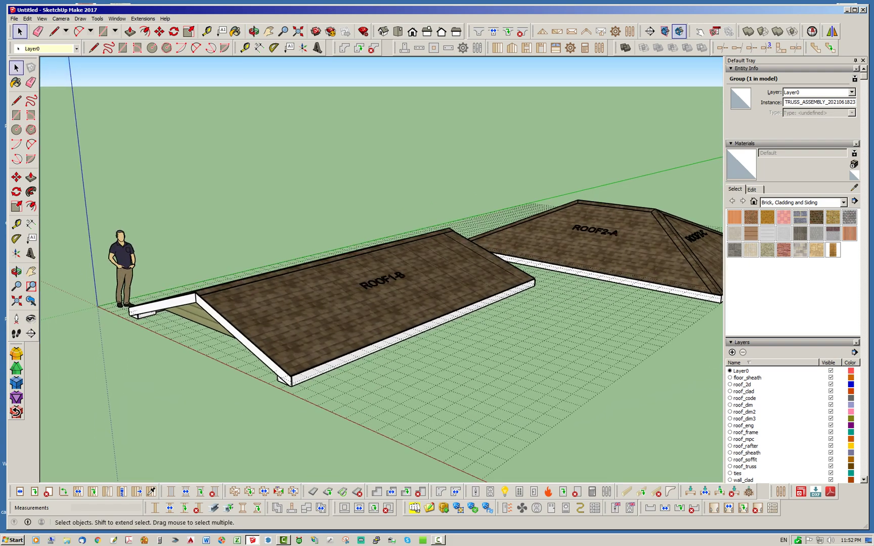
pyautogui.scroll(2, 351, 342)
pyautogui.scroll(-2, 351, 342)
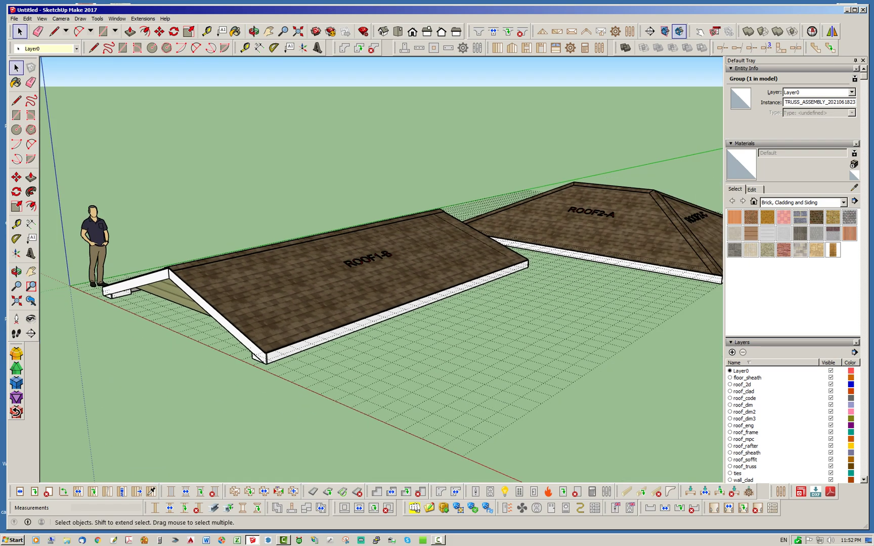
# Step: Draw a 4' by 4' square on the ground beside the gable roof and push/pull it upward into a box
pyautogui.press('r')
pyautogui.scroll(2, 394, 342)
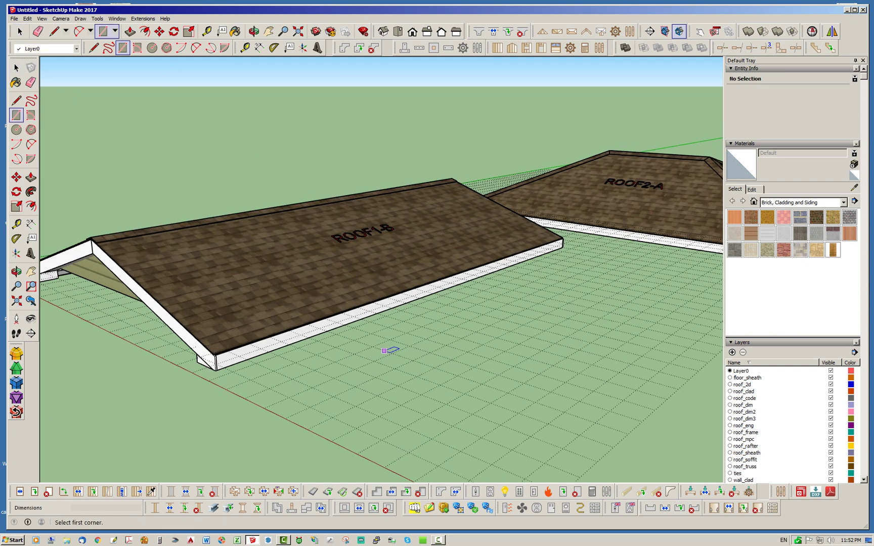
pyautogui.click(357, 368)
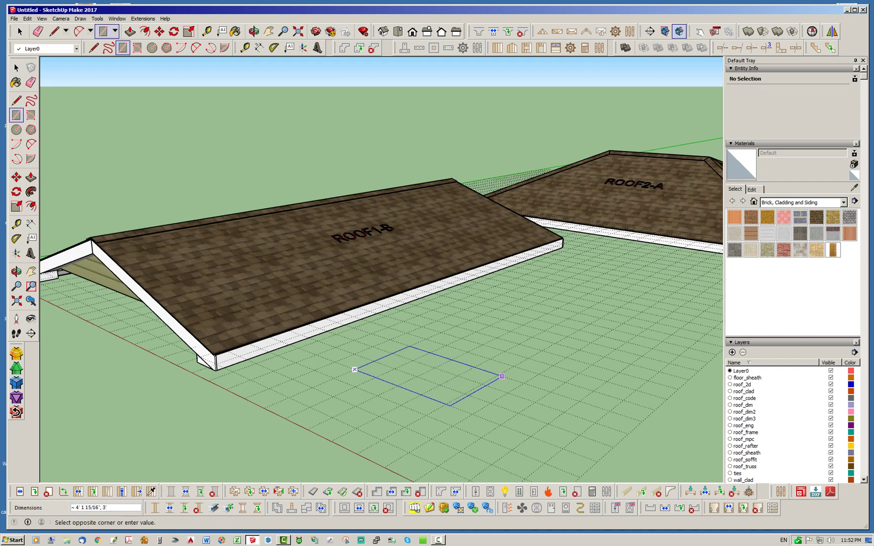
pyautogui.click(514, 365)
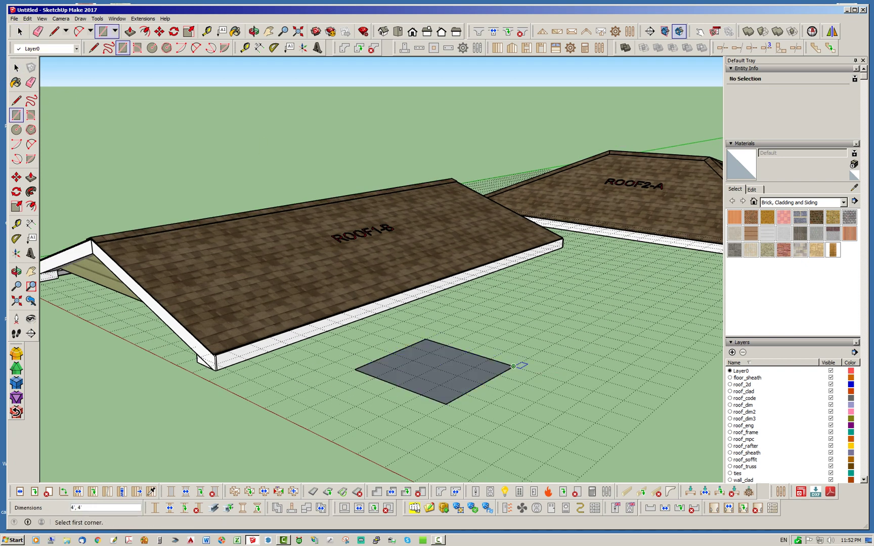
pyautogui.click(130, 31)
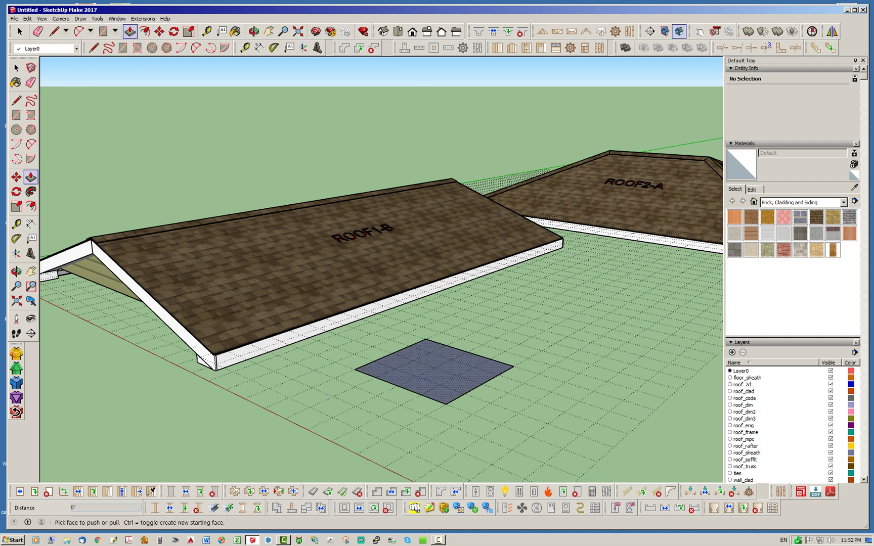
pyautogui.click(436, 372)
pyautogui.click(435, 253)
pyautogui.press('space')
pyautogui.click(20, 31)
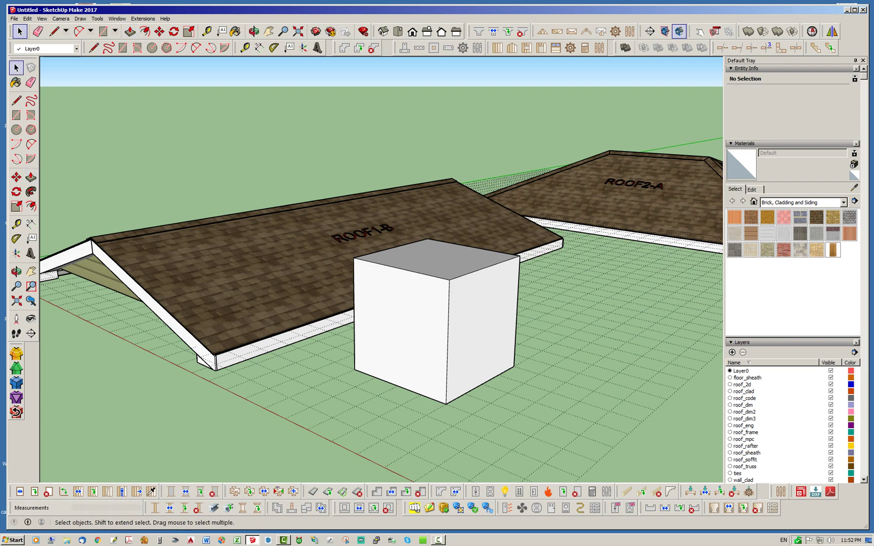
# Step: Select all faces and edges of the box and make them a group
pyautogui.moveTo(248, 187); pyautogui.dragTo(200, 225, button='middle')
pyautogui.scroll(-2, 200, 226)
pyautogui.click(409, 324)
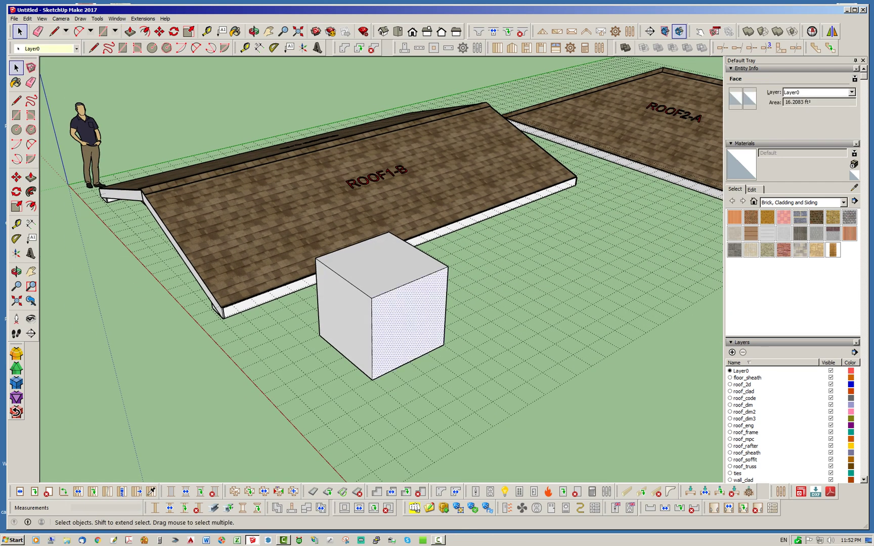
pyautogui.tripleClick(394, 283)
pyautogui.rightClick(394, 282)
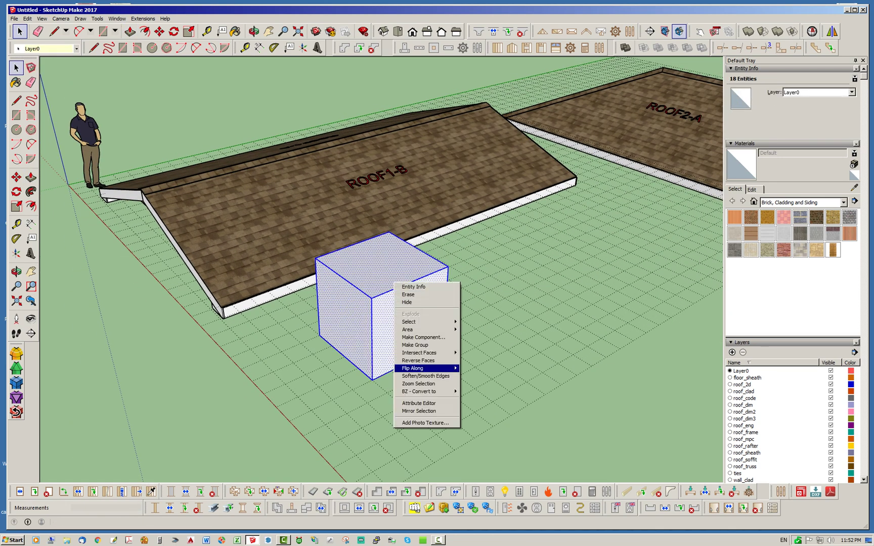
pyautogui.click(415, 345)
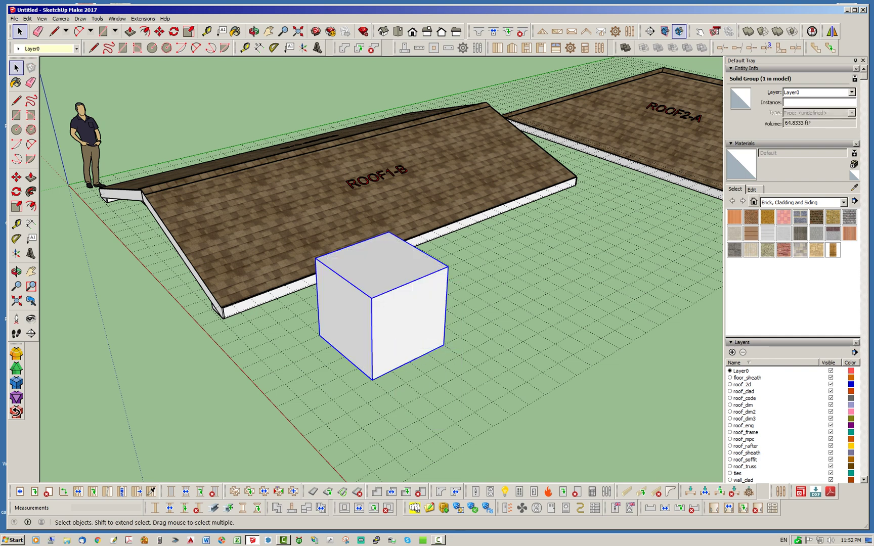
# Step: Paint the box group with the in-model material medeek_label and set the material's opacity to 20
pyautogui.click(734, 233)
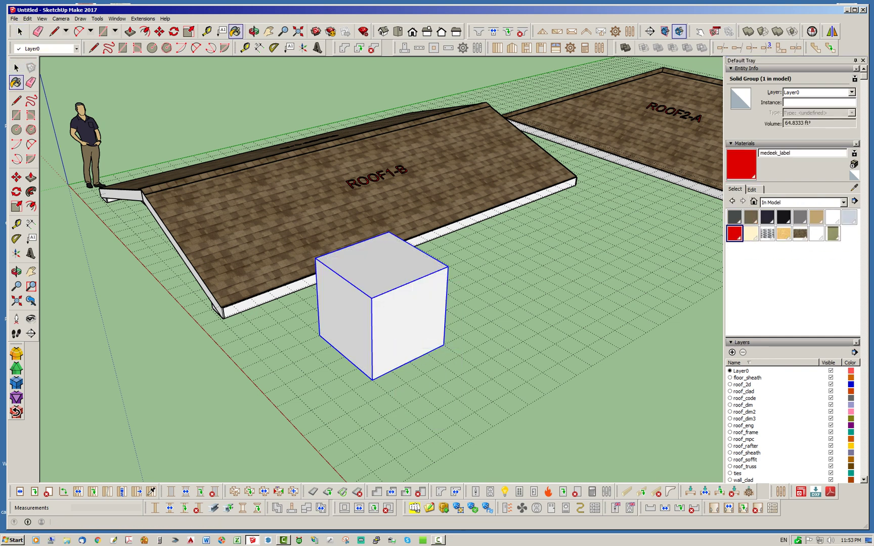
pyautogui.click(383, 309)
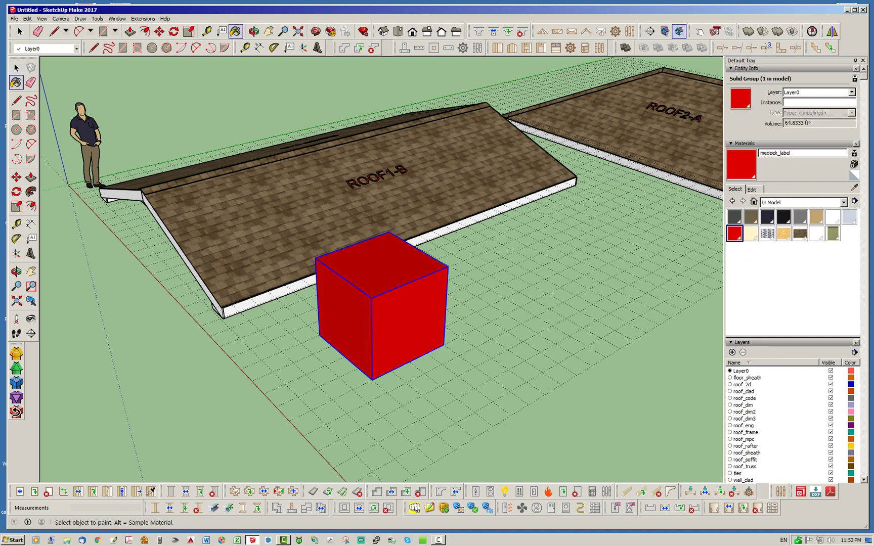
pyautogui.click(752, 189)
pyautogui.click(744, 330)
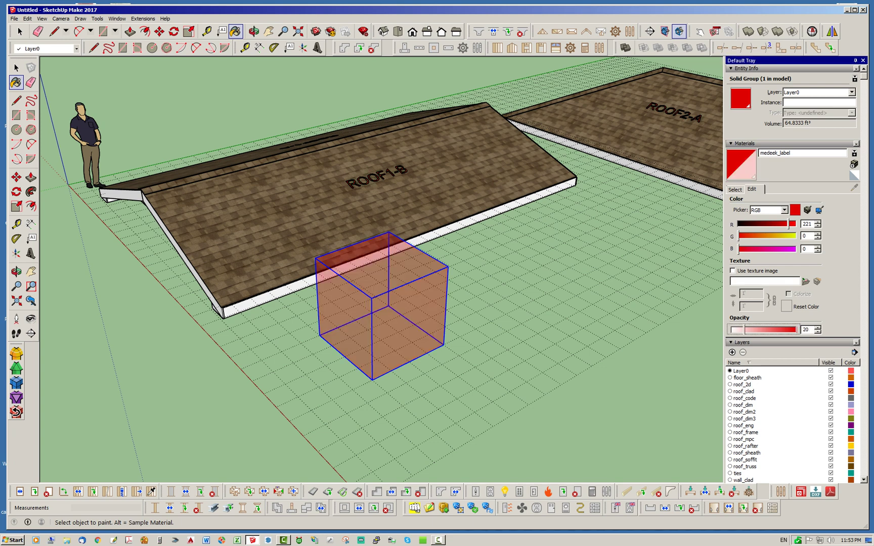
pyautogui.click(20, 32)
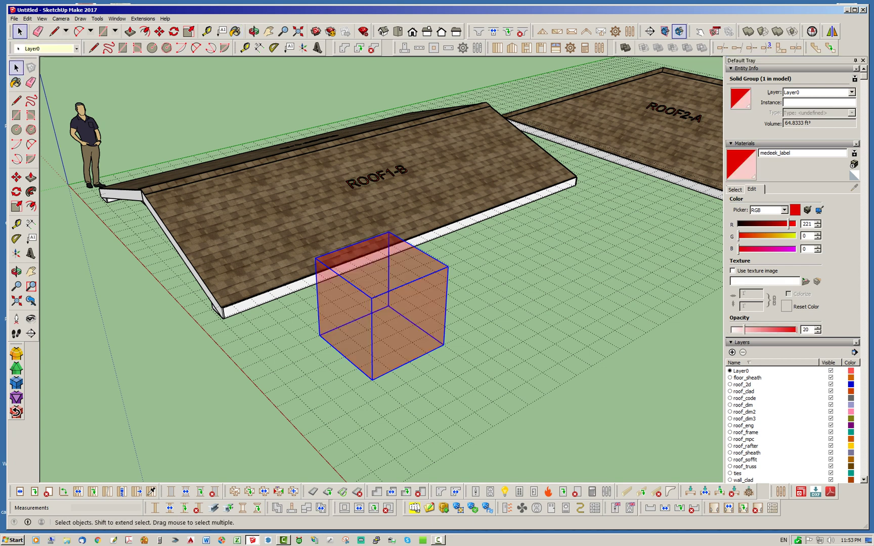
# Step: Move the red box group 6' along the green axis, parallel to the gable roof's eave
pyautogui.click(283, 354)
pyautogui.click(382, 308)
pyautogui.click(382, 308)
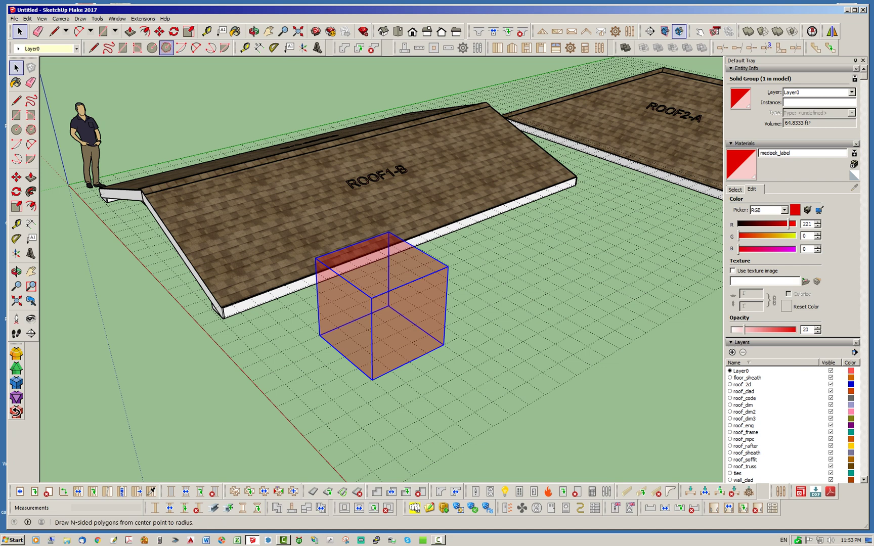
pyautogui.click(159, 32)
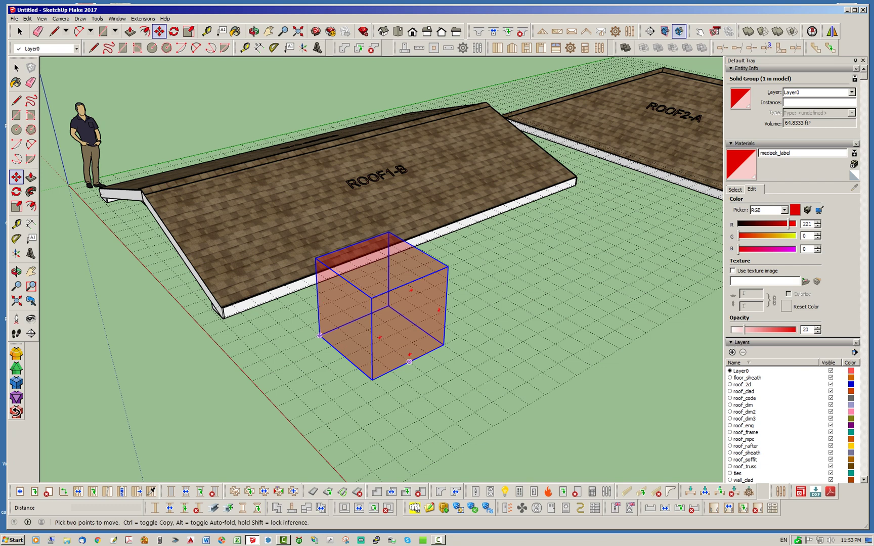
pyautogui.press('ctrl')
pyautogui.click(459, 355)
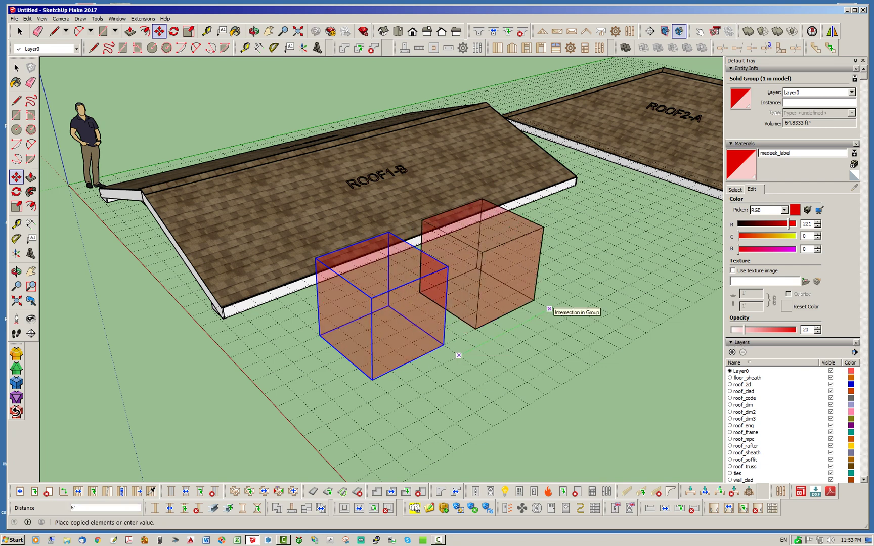
pyautogui.press('Escape')
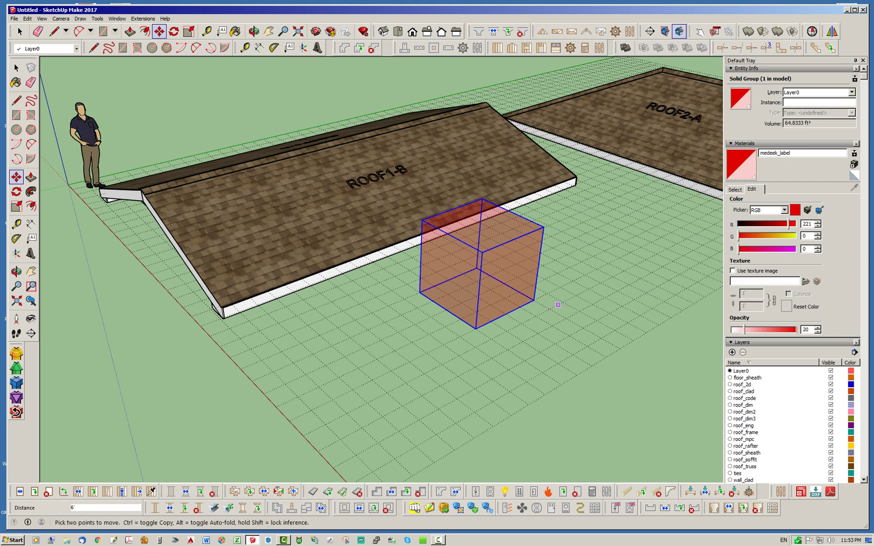
# Step: Place two copies of the box in a row along the green axis, the first 6' away and the second 7' further
pyautogui.press('ctrl')
pyautogui.click(550, 309)
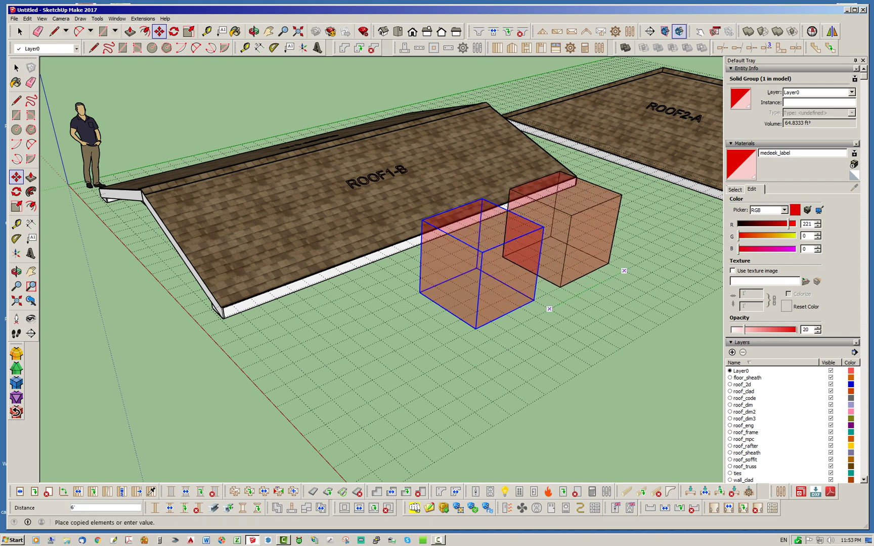
pyautogui.click(624, 271)
pyautogui.press('ctrl')
pyautogui.click(624, 271)
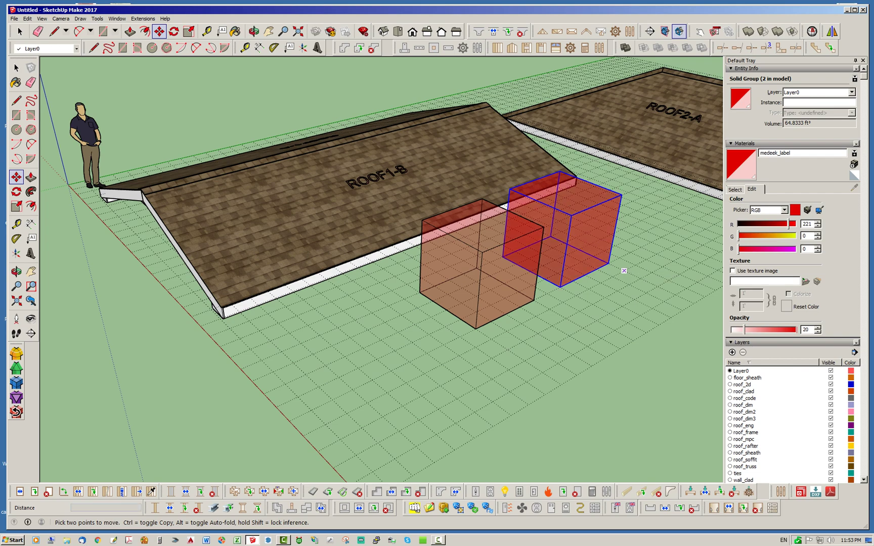
pyautogui.press('Return')
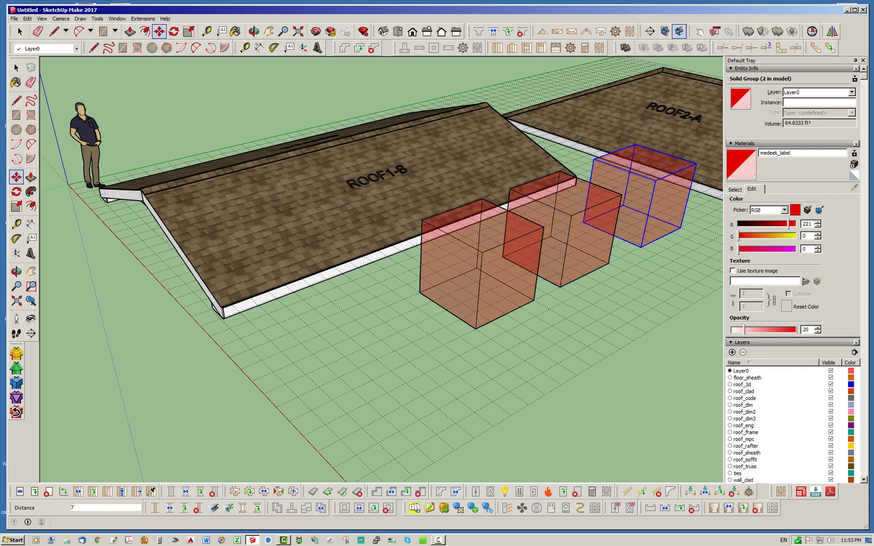
pyautogui.press('space')
pyautogui.click(597, 324)
# Step: Copy the box at the near end of the row to the clipboard
pyautogui.moveTo(597, 324); pyautogui.dragTo(622, 334, button='middle')
pyautogui.scroll(-2, 622, 334)
pyautogui.moveTo(556, 304); pyautogui.dragTo(623, 324, button='middle')
pyautogui.moveTo(324, 309); pyautogui.dragTo(318, 312, button='middle')
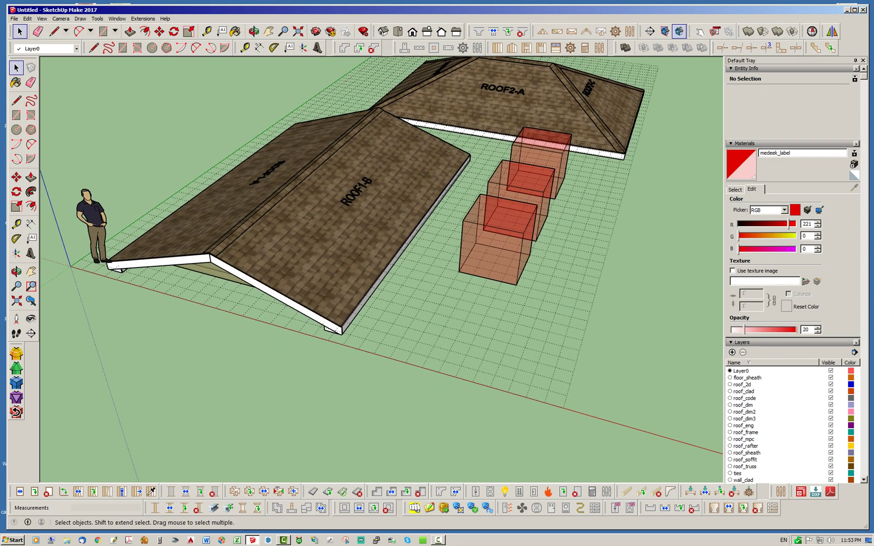
pyautogui.click(496, 243)
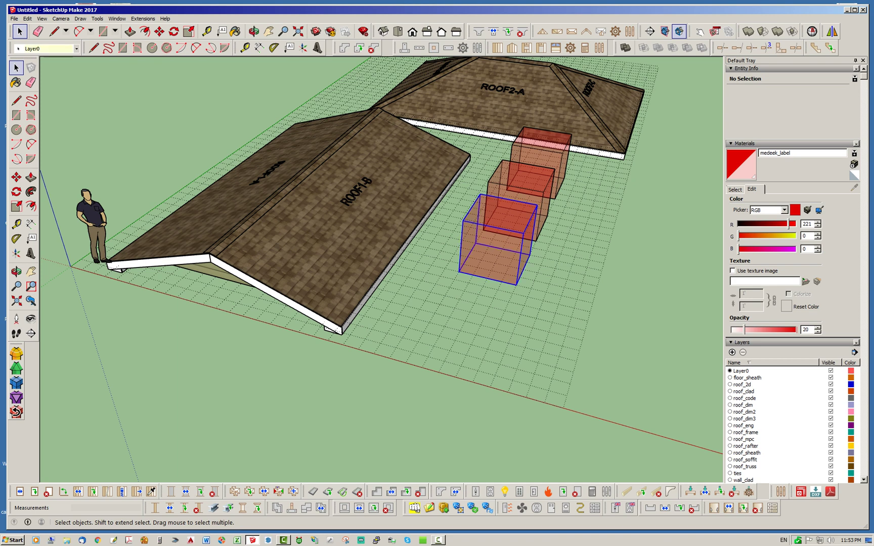
pyautogui.click(28, 19)
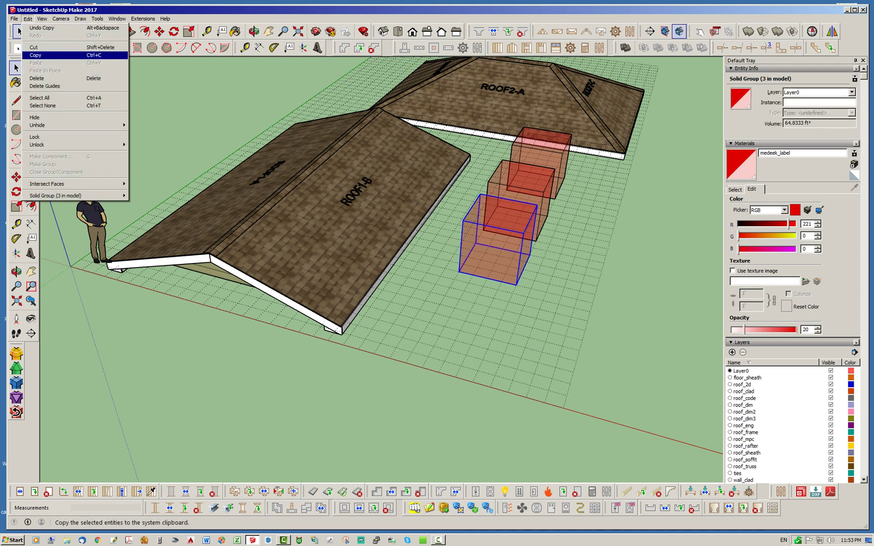
pyautogui.click(35, 55)
# Step: Open the gable roof's group, paste the copied box onto the ROOF1-B slope, and close the group
pyautogui.doubleClick(349, 227)
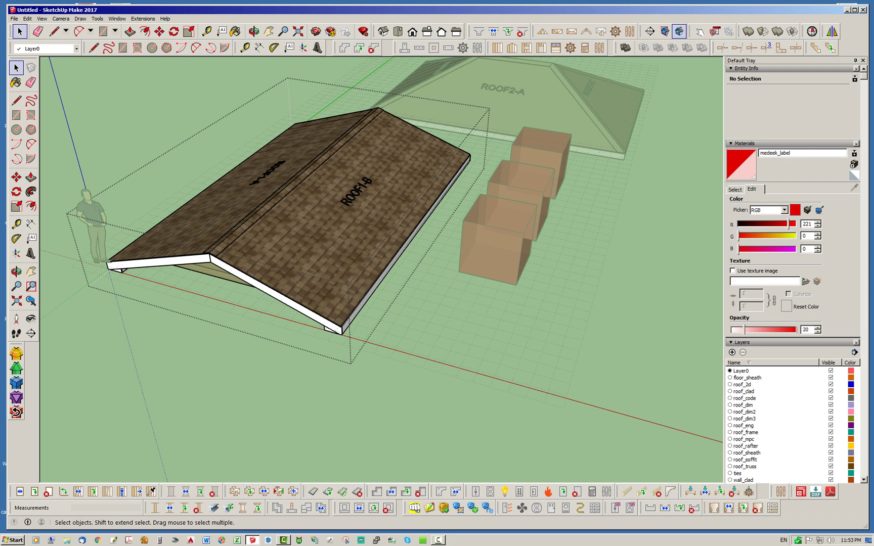
pyautogui.click(28, 19)
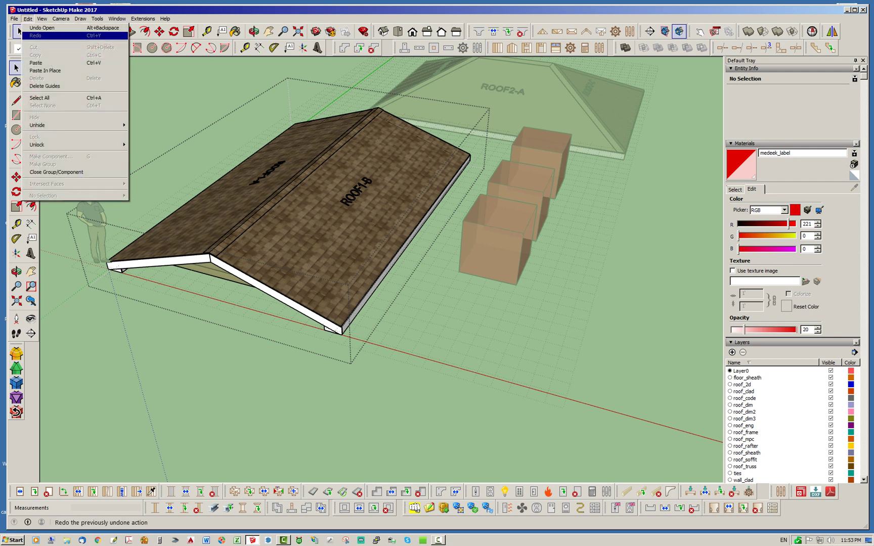
pyautogui.click(35, 63)
pyautogui.click(293, 252)
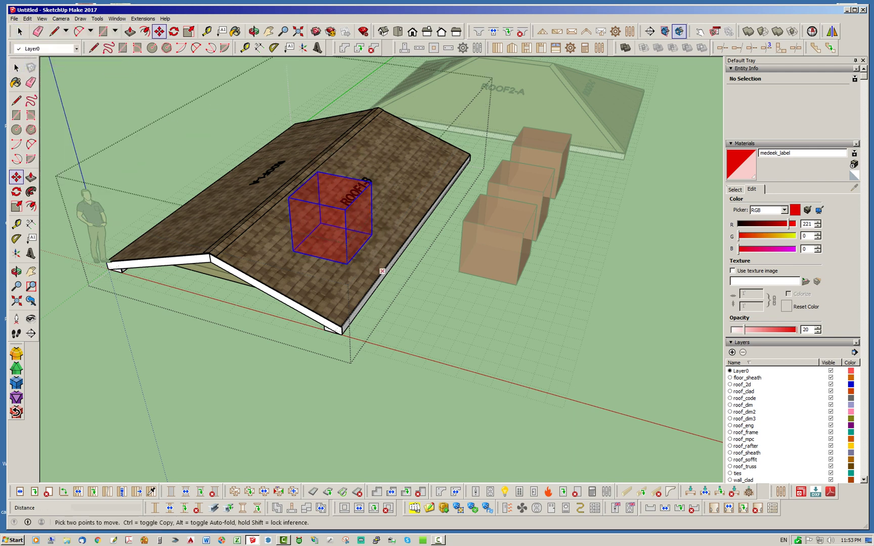
pyautogui.click(20, 31)
pyautogui.click(124, 107)
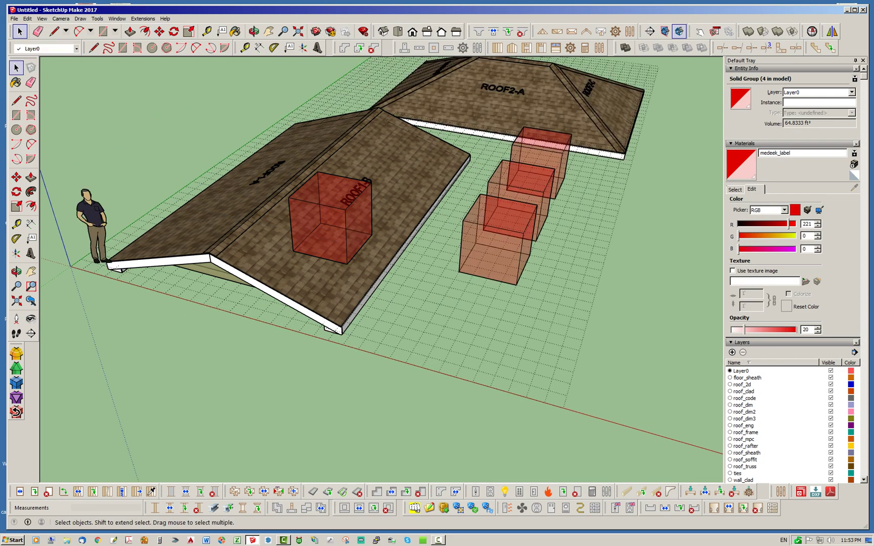
# Step: Move the gable roof's group, including the pasted box, about 16' 5 13/16" away from the row of boxes
pyautogui.moveTo(556, 323)
pyautogui.mouseDown(button='middle')
pyautogui.moveTo(573, 292)
pyautogui.moveTo(625, 248)
pyautogui.moveTo(554, 314)
pyautogui.mouseUp(button='middle')
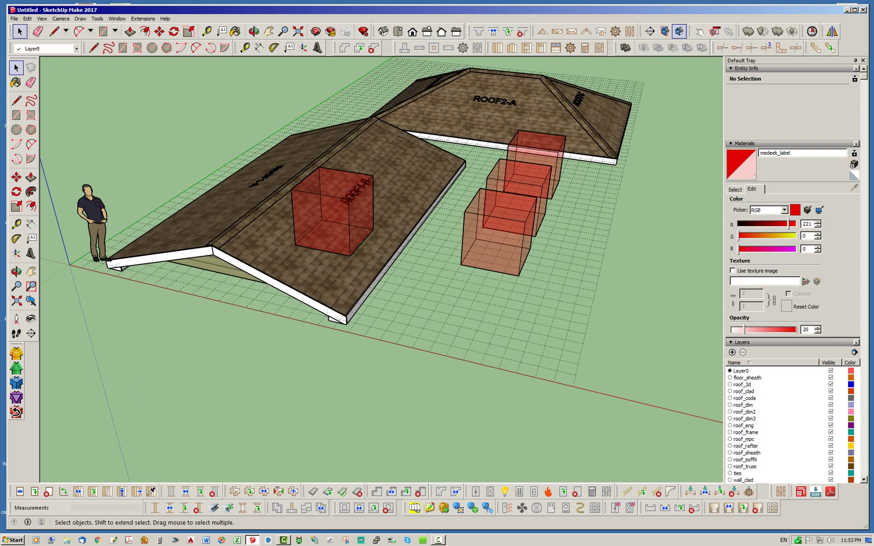
pyautogui.moveTo(384, 228)
pyautogui.mouseDown(button='middle')
pyautogui.moveTo(389, 167)
pyautogui.moveTo(387, 225)
pyautogui.mouseUp(button='middle')
pyautogui.click(349, 222)
pyautogui.click(160, 32)
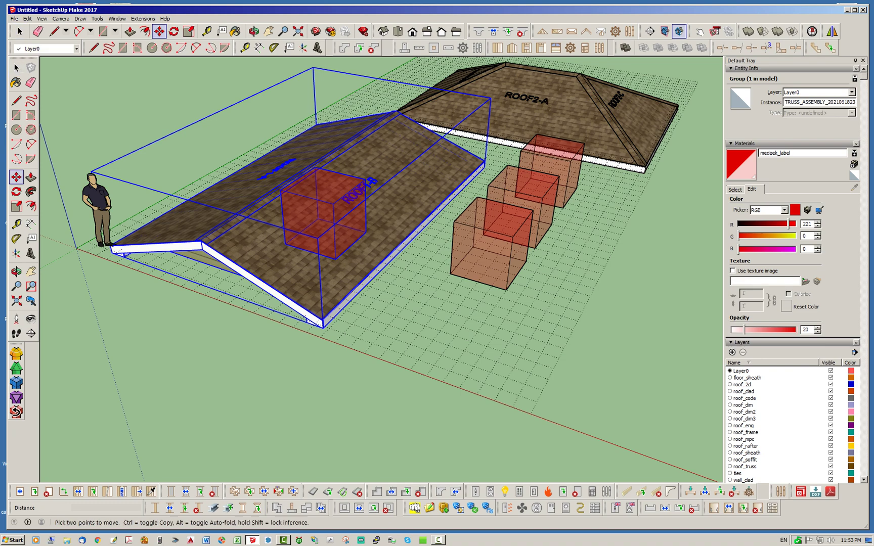
pyautogui.click(465, 363)
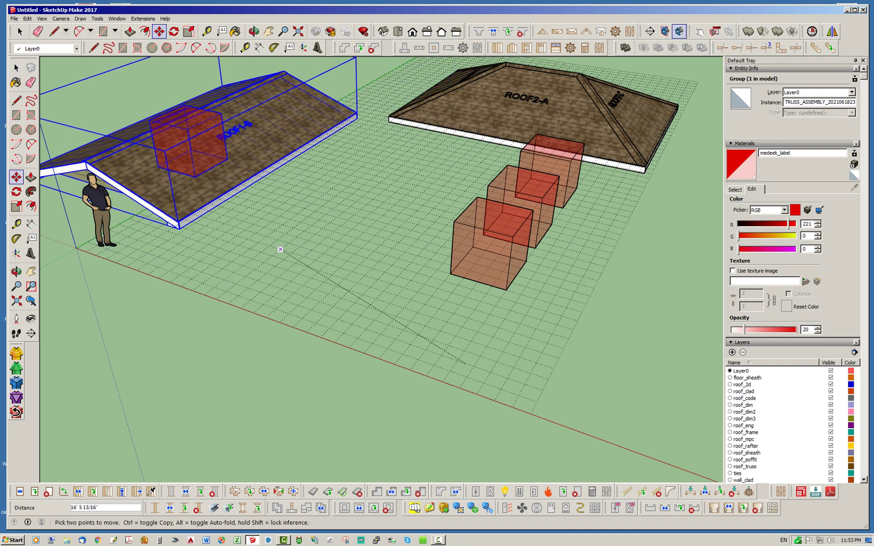
# Step: Regenerate the gable roof's truss assembly with the unnamed box nested in its group, and undo the regeneration
pyautogui.press('Escape')
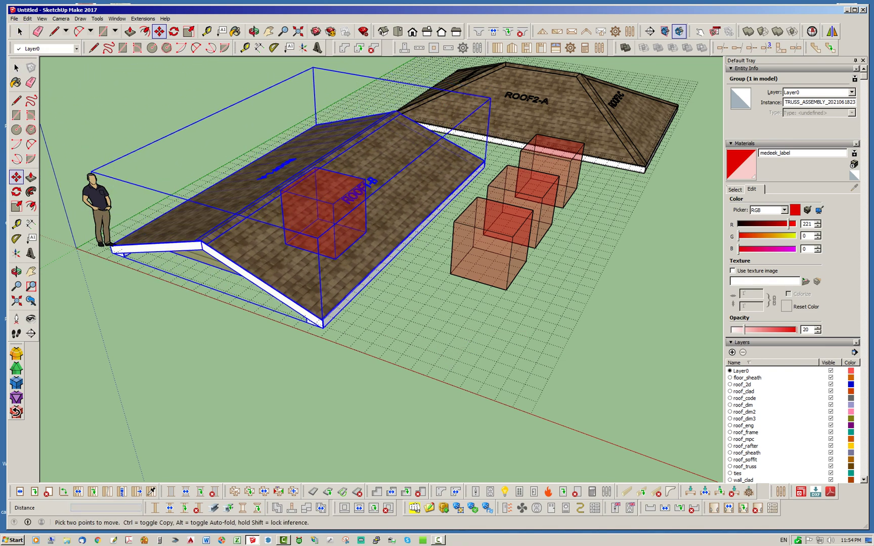
pyautogui.press('space')
pyautogui.press('Escape')
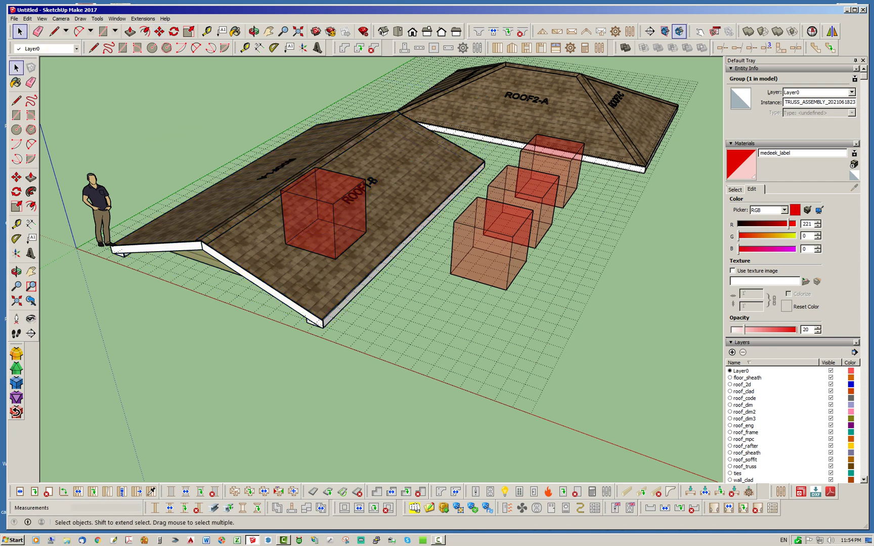
pyautogui.rightClick(395, 193)
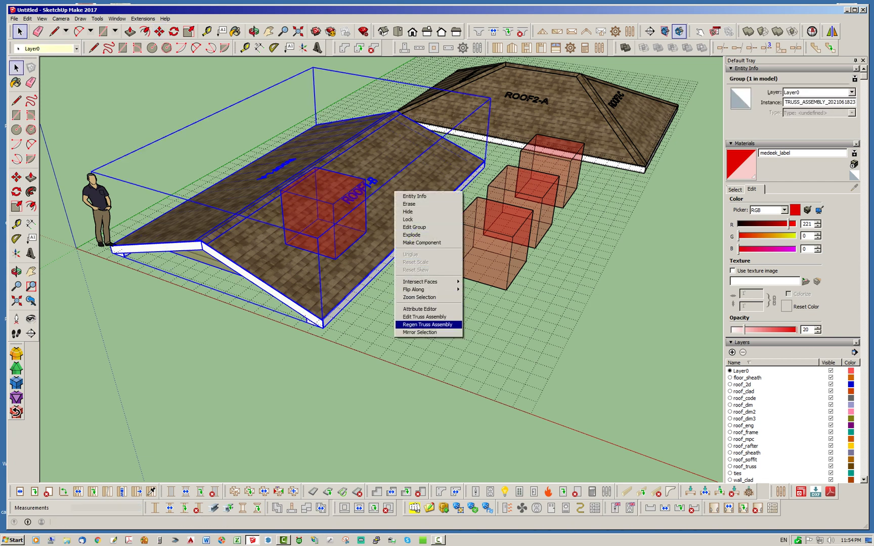
pyautogui.click(428, 324)
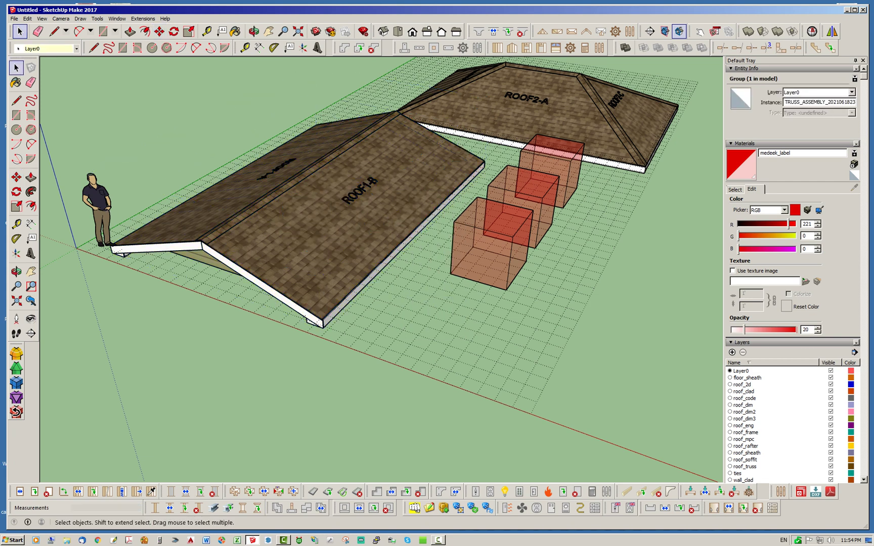
pyautogui.click(27, 19)
pyautogui.click(45, 26)
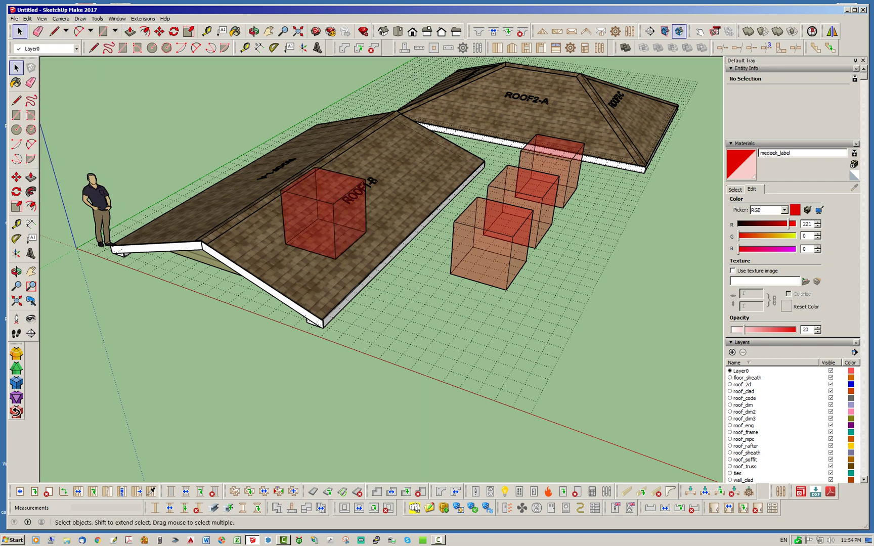
# Step: Set the instance name of the box nested in the gable roof's group to CUSTOM_AC_UNIT and close the group
pyautogui.doubleClick(324, 223)
pyautogui.click(325, 223)
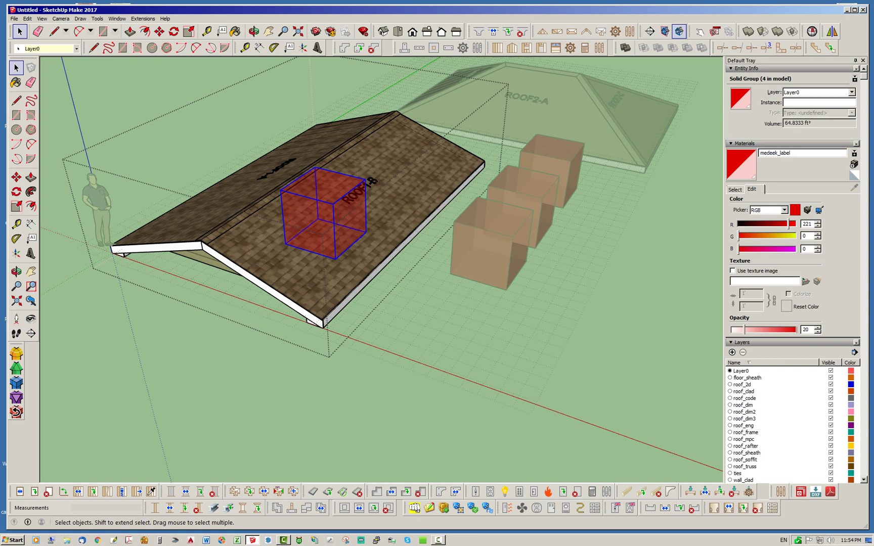
pyautogui.click(800, 102)
pyautogui.write('C')
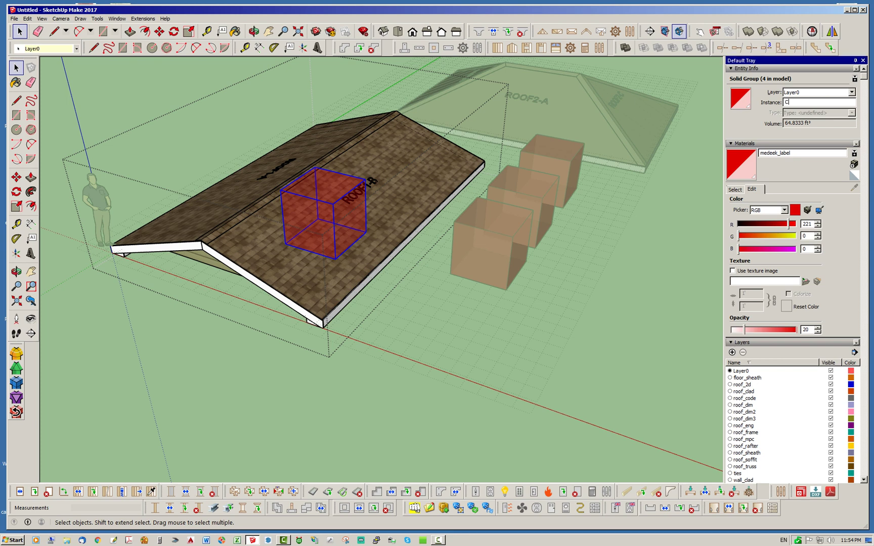
pyautogui.write('USTOM1')
pyautogui.hotkey('shift', 'Left')
pyautogui.write('AC_UNIT')
pyautogui.click(582, 364)
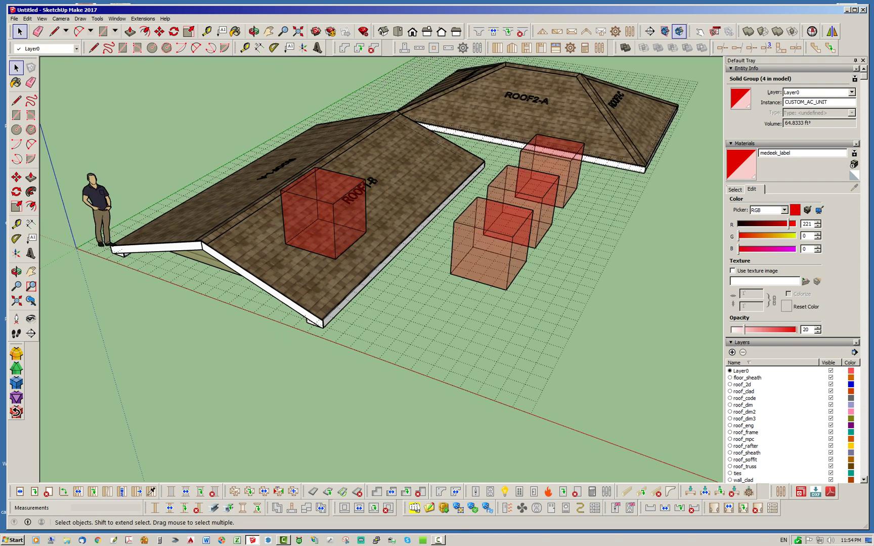
# Step: Check the nested box's instance name inside the gable roof's group, and regenerate the roof's truss assembly
pyautogui.doubleClick(325, 215)
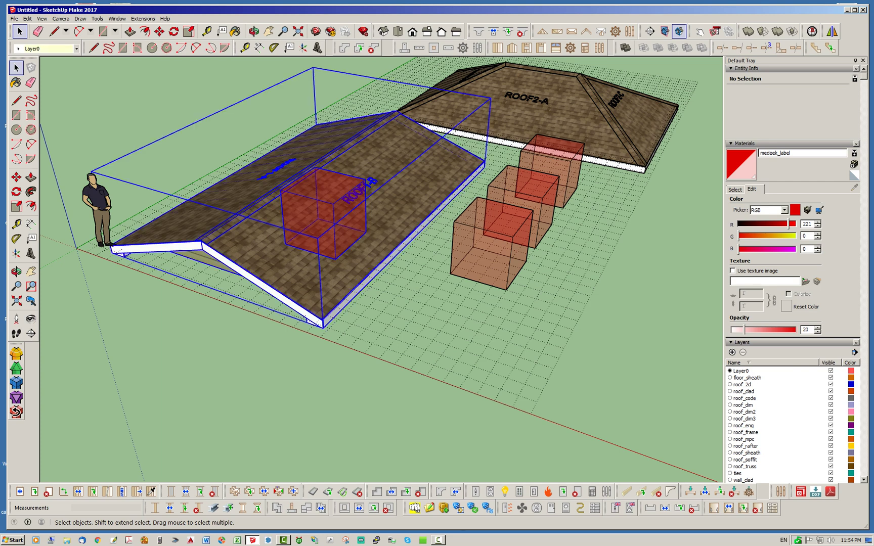
pyautogui.click(325, 214)
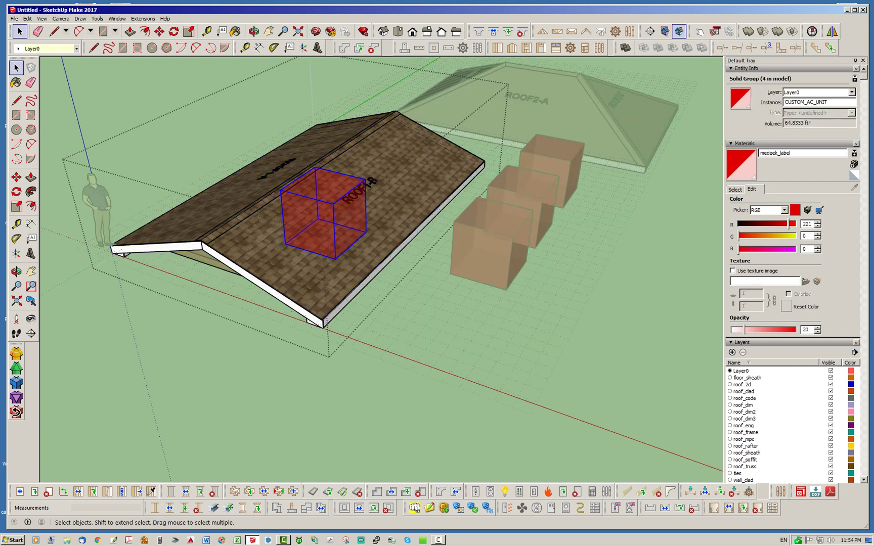
pyautogui.press('Escape')
pyautogui.rightClick(419, 196)
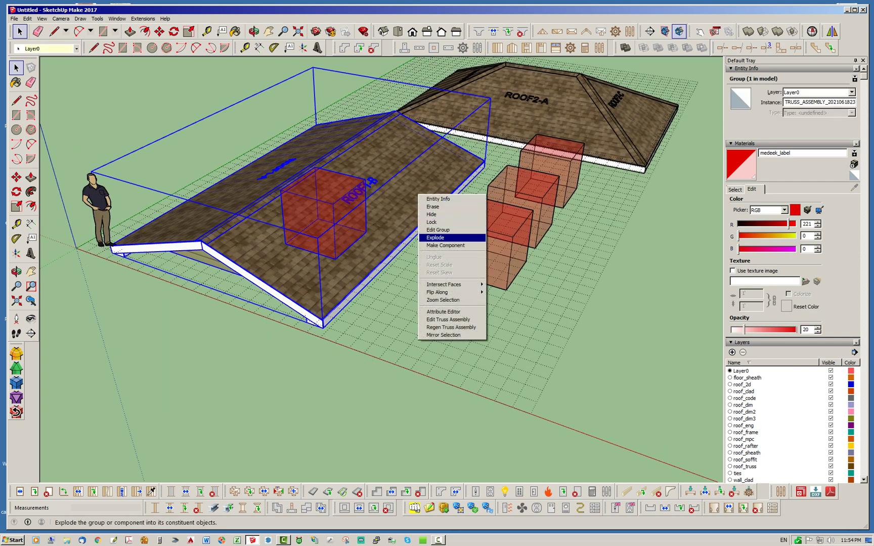
pyautogui.click(451, 328)
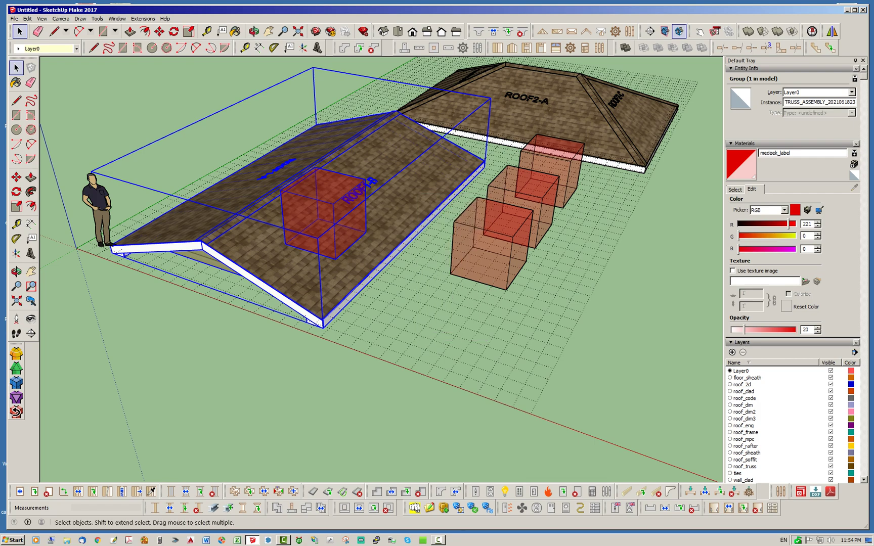
# Step: Delete the ridge cap inside the gable roof's group and regenerate the truss assembly
pyautogui.moveTo(445, 314); pyautogui.dragTo(506, 339, button='middle')
pyautogui.doubleClick(287, 205)
pyautogui.click(288, 205)
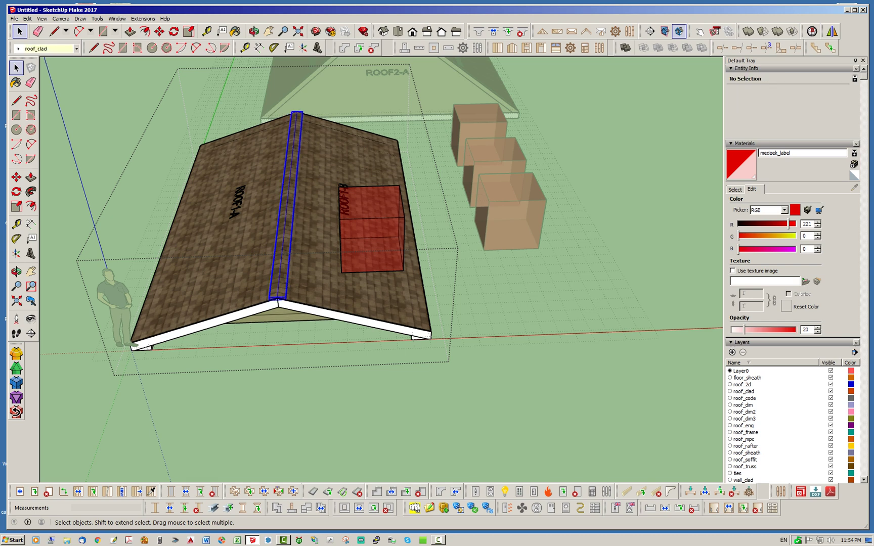
pyautogui.press('Delete')
pyautogui.press('Escape')
pyautogui.rightClick(338, 284)
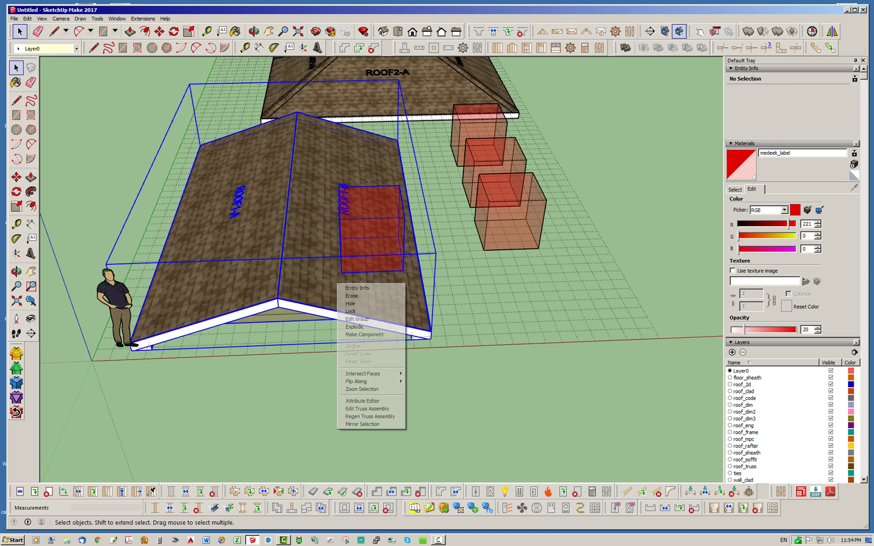
pyautogui.click(367, 409)
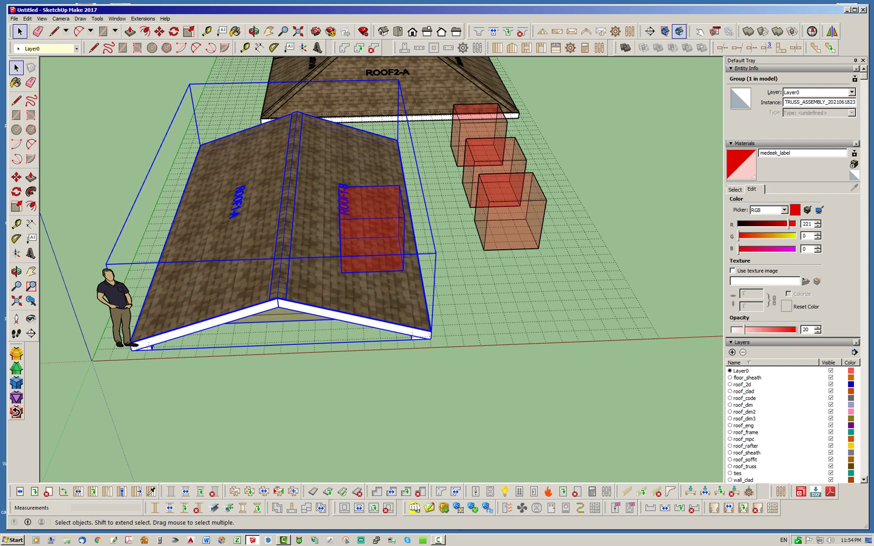
# Step: Examine the regenerated gable roof and its nested box from both slopes, up close and from farther away
pyautogui.moveTo(455, 323); pyautogui.dragTo(377, 259, button='middle')
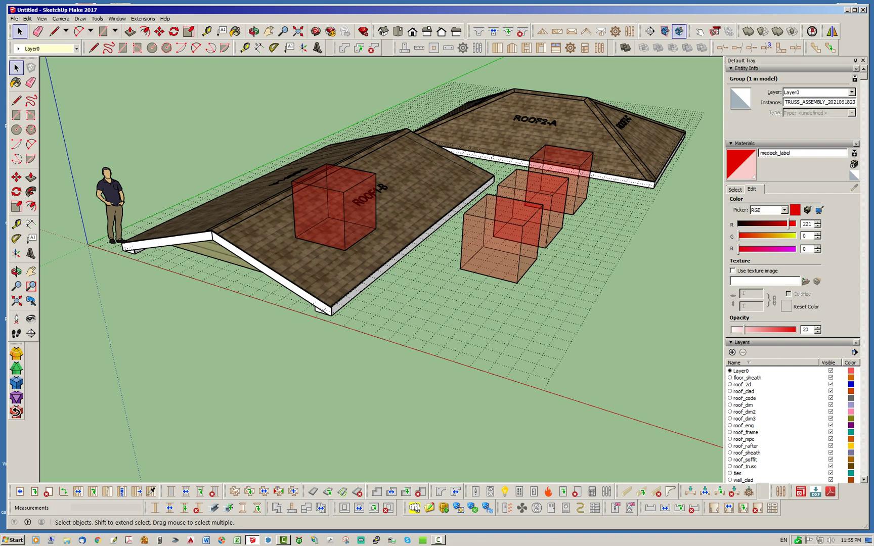
pyautogui.moveTo(324, 273)
pyautogui.mouseDown(button='middle')
pyautogui.moveTo(415, 243)
pyautogui.moveTo(536, 236)
pyautogui.moveTo(541, 248)
pyautogui.mouseUp(button='middle')
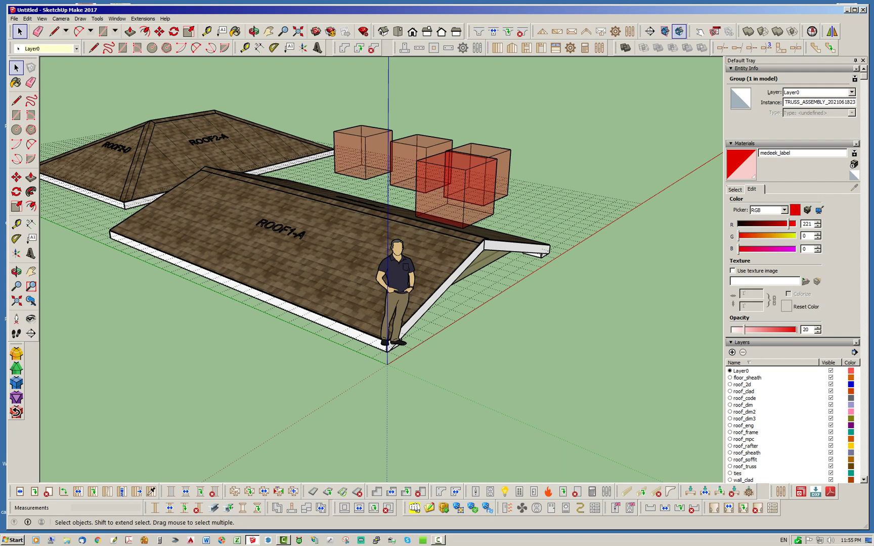
pyautogui.moveTo(458, 213)
pyautogui.mouseDown(button='middle')
pyautogui.moveTo(338, 243)
pyautogui.moveTo(255, 240)
pyautogui.moveTo(263, 239)
pyautogui.mouseUp(button='middle')
pyautogui.scroll(3, 338, 243)
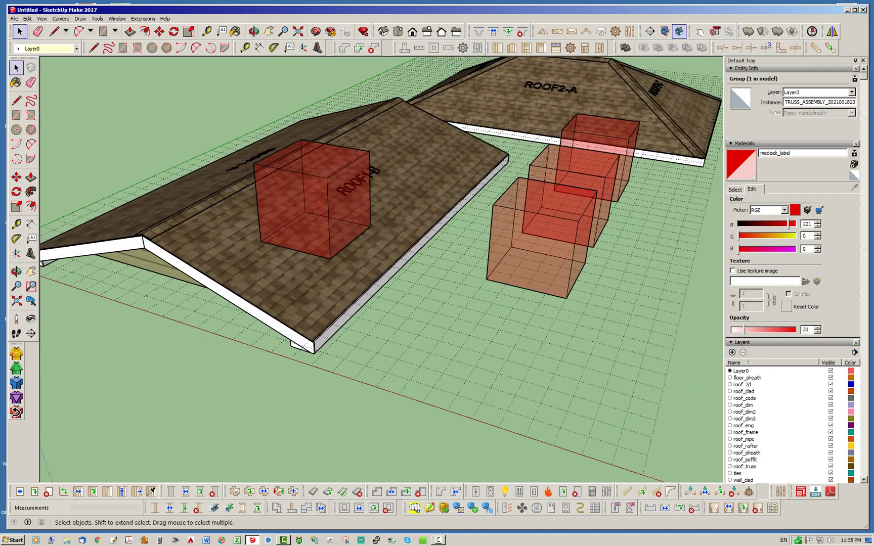
pyautogui.scroll(-4, 354, 255)
pyautogui.moveTo(354, 255)
pyautogui.mouseDown(button='middle')
pyautogui.moveTo(332, 284)
pyautogui.moveTo(331, 255)
pyautogui.mouseUp(button='middle')
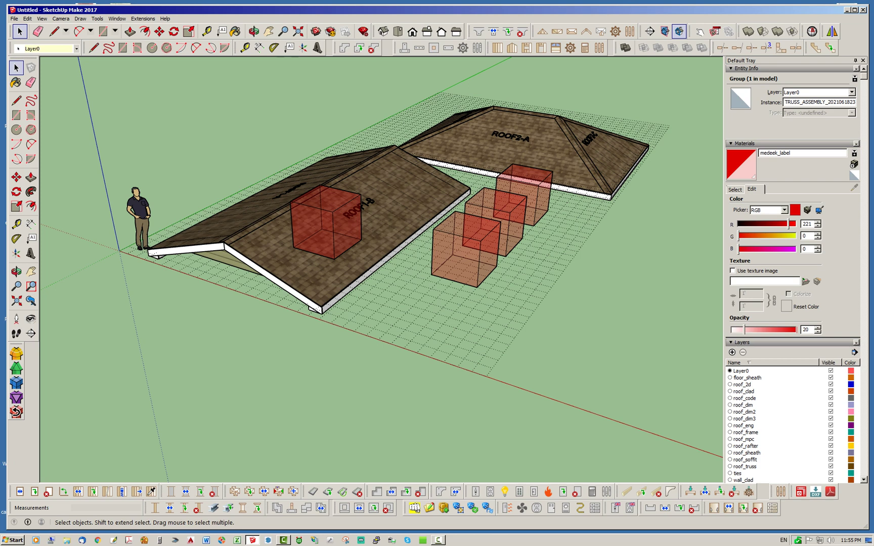
pyautogui.moveTo(324, 283)
pyautogui.mouseDown(button='middle')
pyautogui.moveTo(420, 286)
pyautogui.moveTo(511, 253)
pyautogui.moveTo(463, 279)
pyautogui.moveTo(403, 286)
pyautogui.moveTo(324, 291)
pyautogui.moveTo(330, 268)
pyautogui.mouseUp(button='middle')
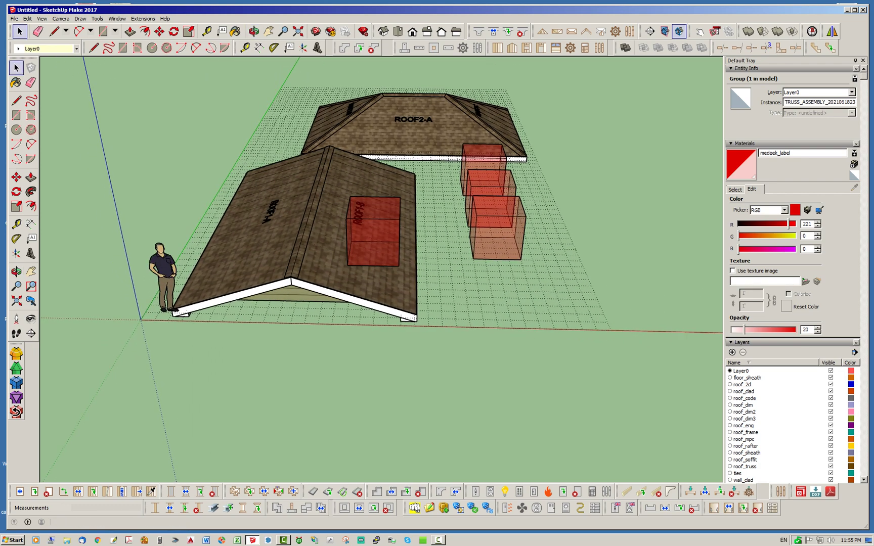
pyautogui.moveTo(296, 184); pyautogui.dragTo(217, 195, button='middle')
pyautogui.scroll(1, 218, 195)
pyautogui.scroll(2, 255, 233)
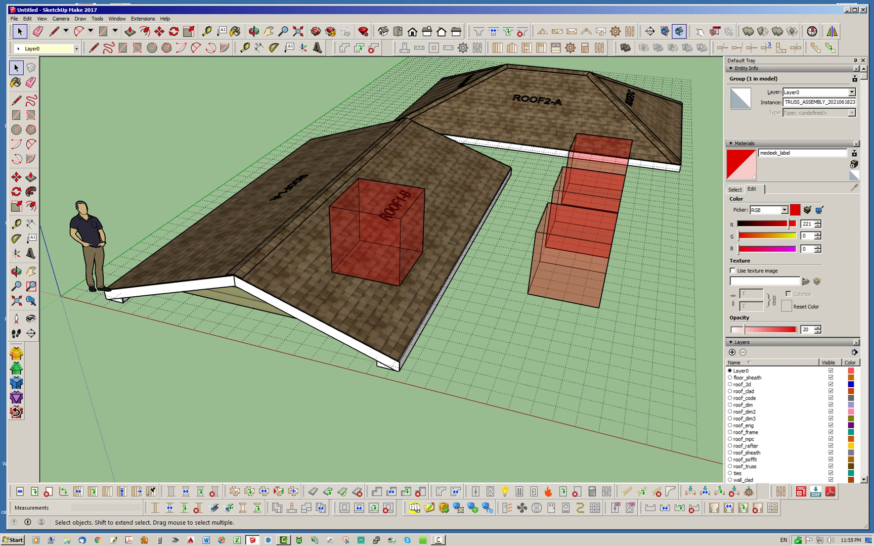
# Step: Edit the gable roof's truss assembly to a pitch of 5:12 and update it
pyautogui.rightClick(303, 256)
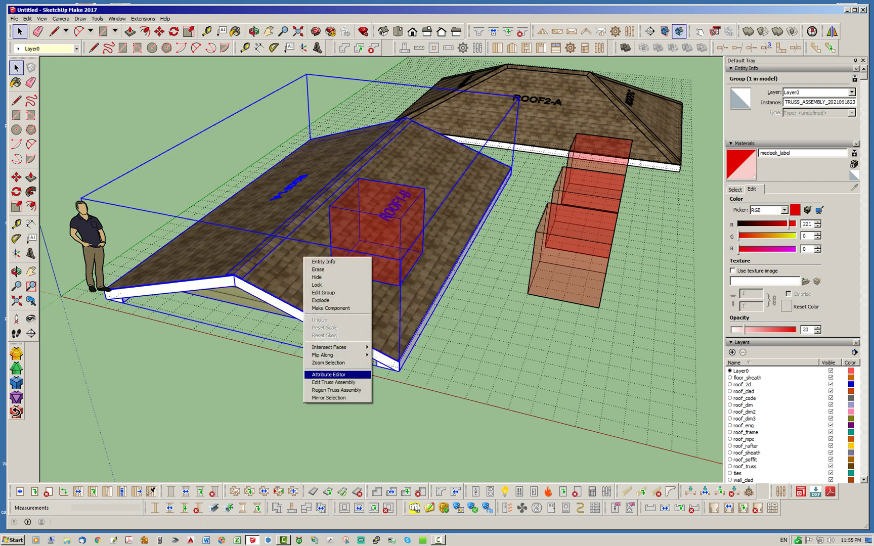
pyautogui.click(337, 382)
pyautogui.doubleClick(546, 179)
pyautogui.write('5')
pyautogui.click(602, 167)
pyautogui.click(517, 102)
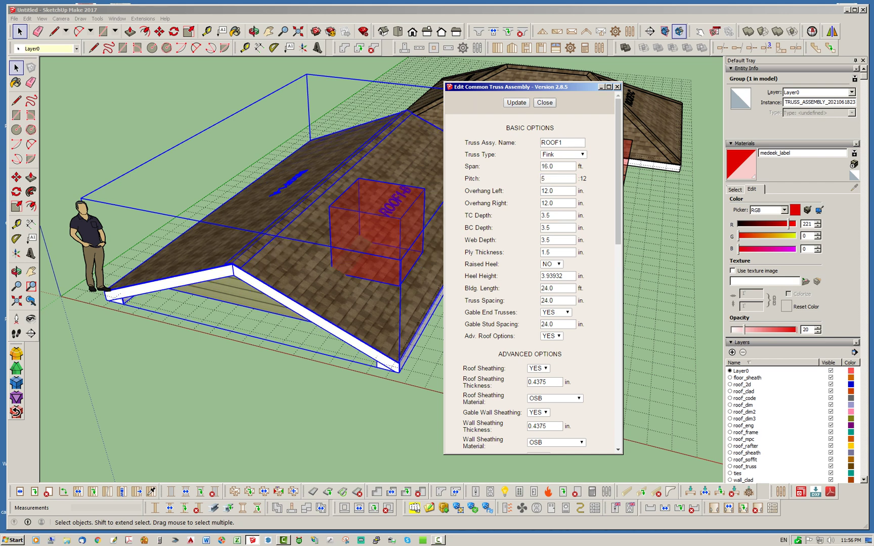
pyautogui.click(545, 103)
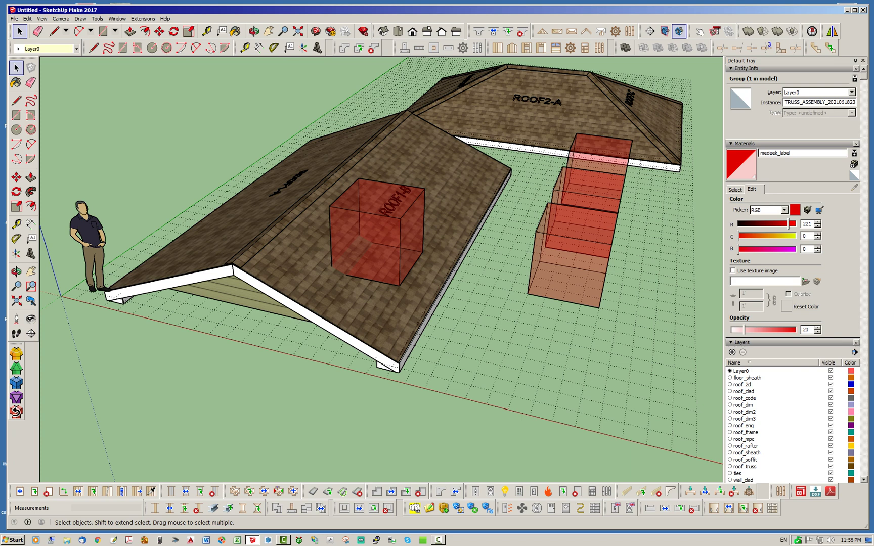
# Step: Raise the CUSTOM_AC_UNIT box inside the gable roof's group about 1 1/2' vertically, and close the group
pyautogui.doubleClick(377, 235)
pyautogui.click(377, 235)
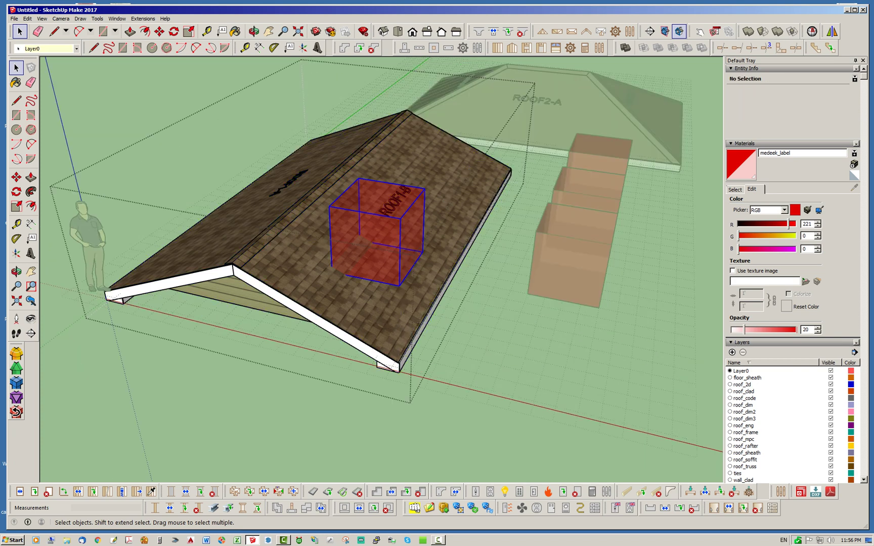
pyautogui.press('m')
pyautogui.click(440, 452)
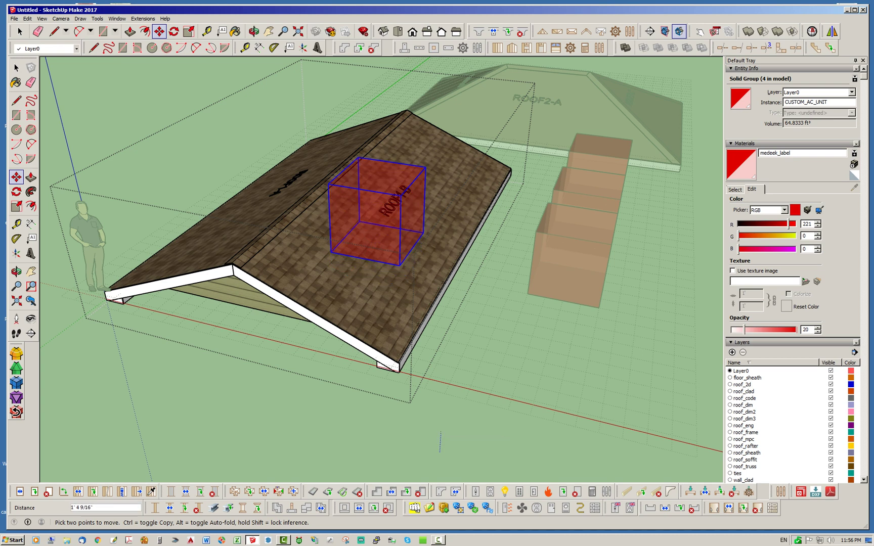
pyautogui.click(441, 429)
pyautogui.press('space')
pyautogui.press('Escape')
# Step: Regenerate the gable roof's truss assembly with the nested box in its raised position
pyautogui.rightClick(321, 222)
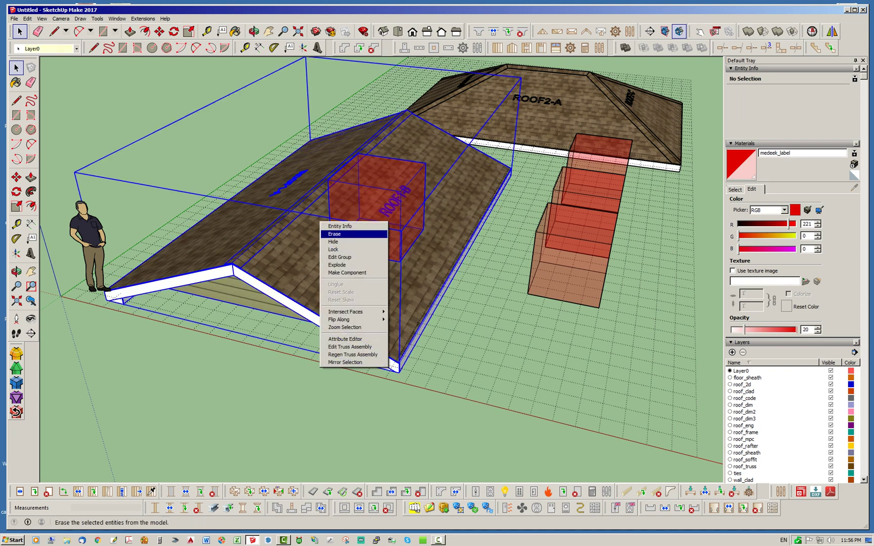
pyautogui.click(353, 354)
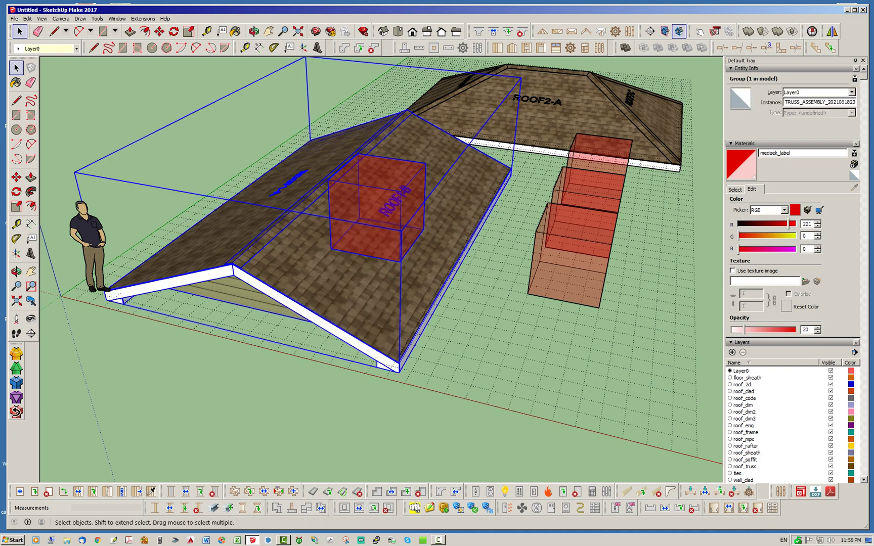
pyautogui.moveTo(354, 303); pyautogui.dragTo(327, 349, button='middle')
pyautogui.click(324, 364)
pyautogui.moveTo(314, 233); pyautogui.dragTo(210, 287, button='middle')
pyautogui.scroll(-1, 250, 287)
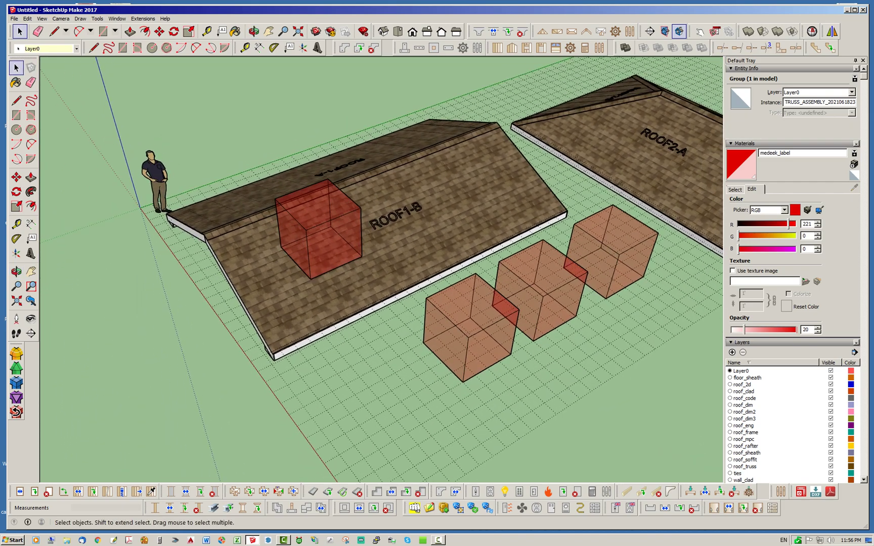
# Step: Regenerate the rafter assembly of the ROOF2 hip roof behind the row of loose boxes
pyautogui.click(469, 336)
pyautogui.click(544, 296)
pyautogui.click(602, 244)
pyautogui.click(627, 334)
pyautogui.moveTo(385, 304); pyautogui.dragTo(471, 276, button='middle')
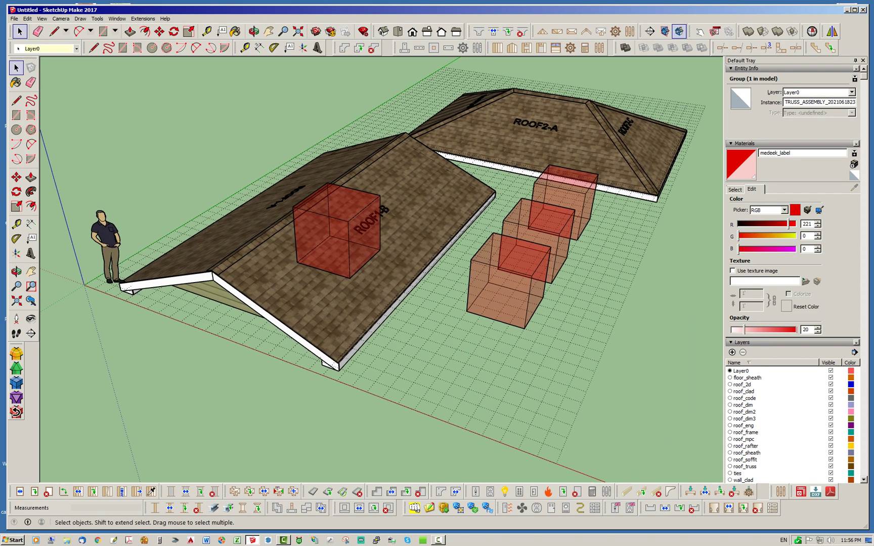
pyautogui.rightClick(535, 125)
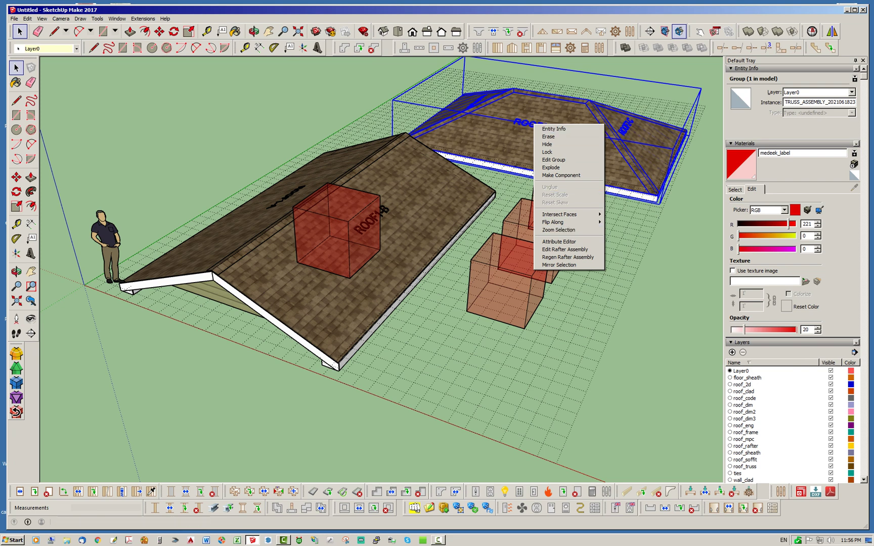
pyautogui.click(568, 258)
# Step: Give the loose box at the near end of the row the instance name SUBTRACT_CHIMNEY
pyautogui.click(510, 289)
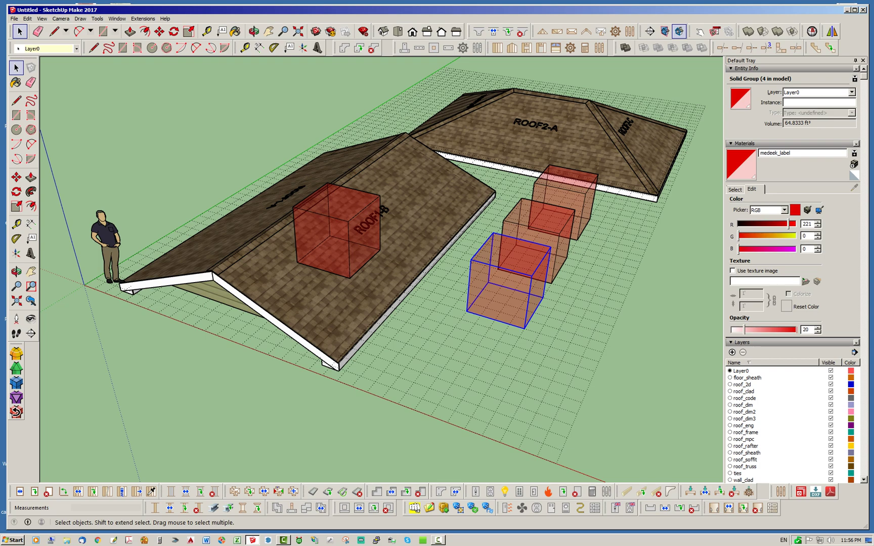
pyautogui.moveTo(506, 293); pyautogui.dragTo(387, 309, button='middle')
pyautogui.scroll(2, 460, 292)
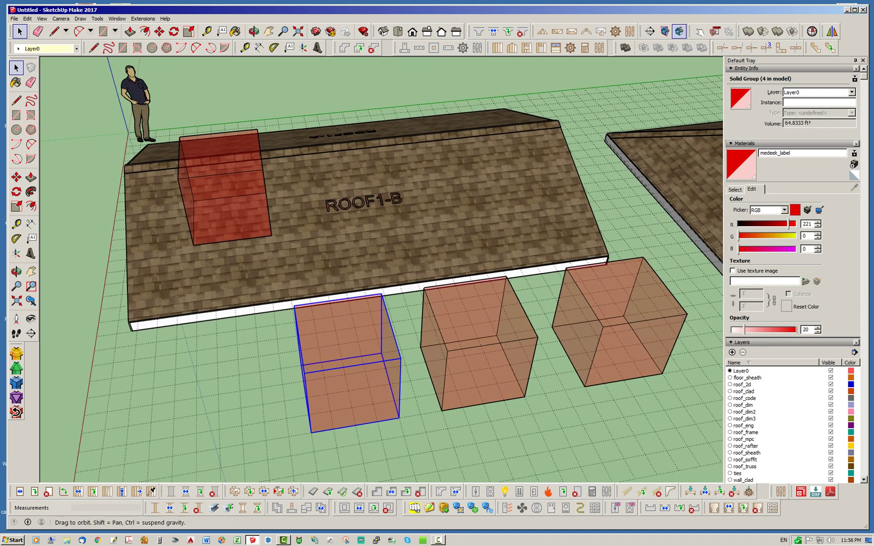
pyautogui.moveTo(458, 293); pyautogui.dragTo(521, 253, button='middle')
pyautogui.scroll(-3, 296, 293)
pyautogui.moveTo(328, 294); pyautogui.dragTo(354, 197, button='middle')
pyautogui.click(356, 190)
pyautogui.scroll(3, 356, 193)
pyautogui.scroll(2, 349, 210)
pyautogui.click(352, 304)
pyautogui.moveTo(352, 303); pyautogui.dragTo(347, 384, button='middle')
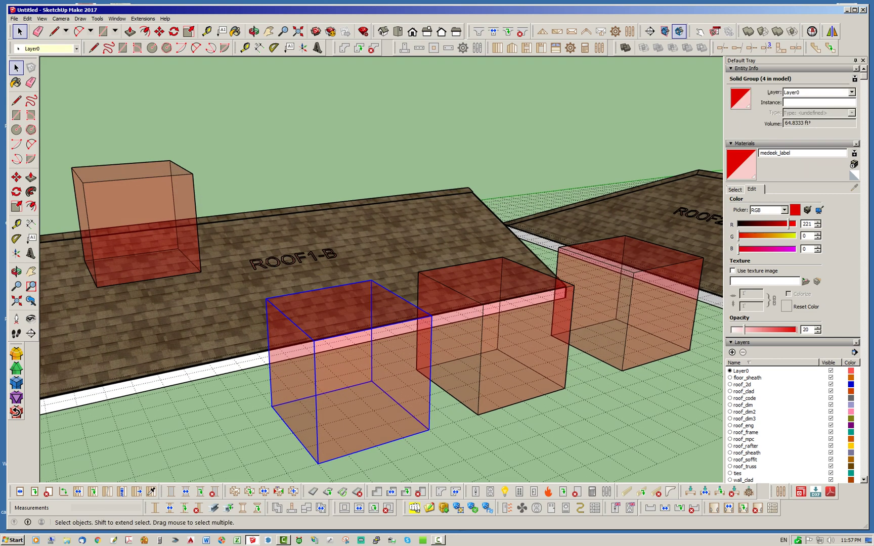
pyautogui.click(800, 103)
pyautogui.write('SUBTRACT_')
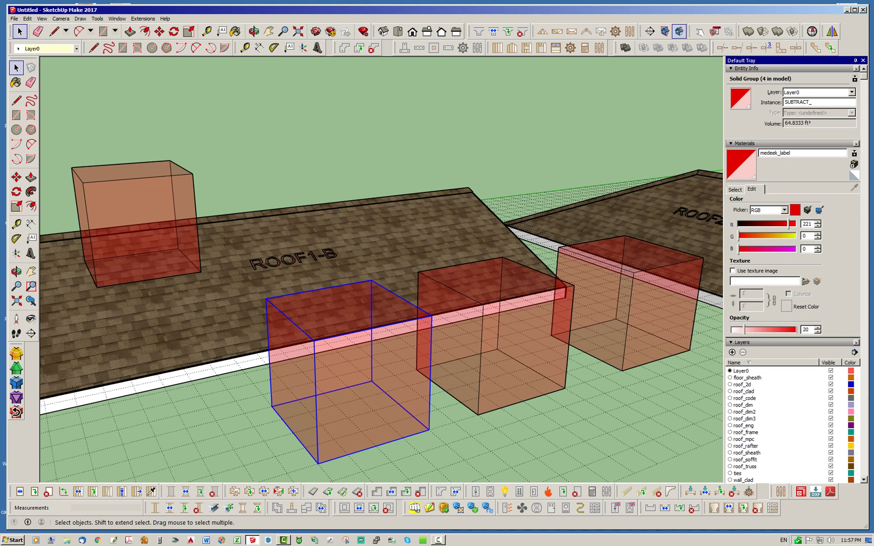
pyautogui.write('CHIMNEY')
pyautogui.click(499, 150)
# Step: Copy the SUBTRACT_CHIMNEY box and paste it inside the gable roof's group, on the ROOF1-B slope near the far gable end
pyautogui.scroll(-4, 377, 243)
pyautogui.moveTo(377, 243); pyautogui.dragTo(422, 291, button='middle')
pyautogui.click(380, 349)
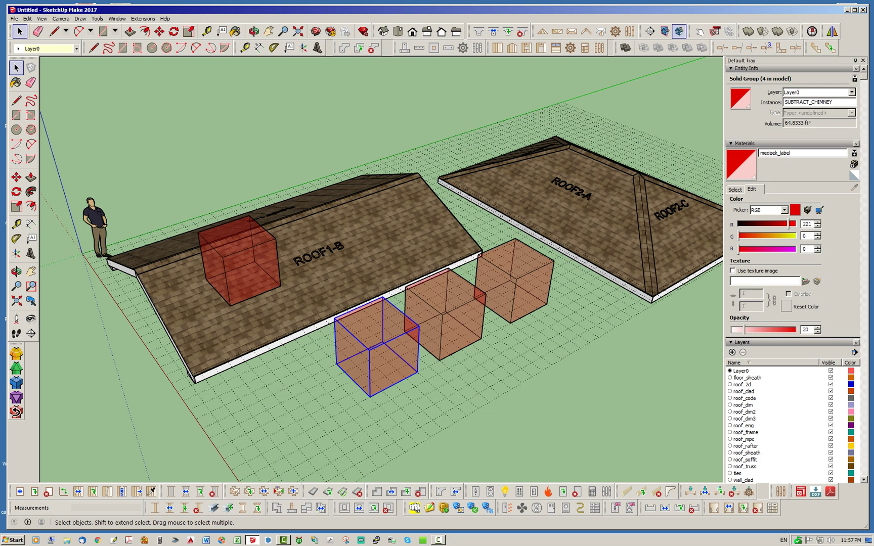
pyautogui.scroll(2, 362, 218)
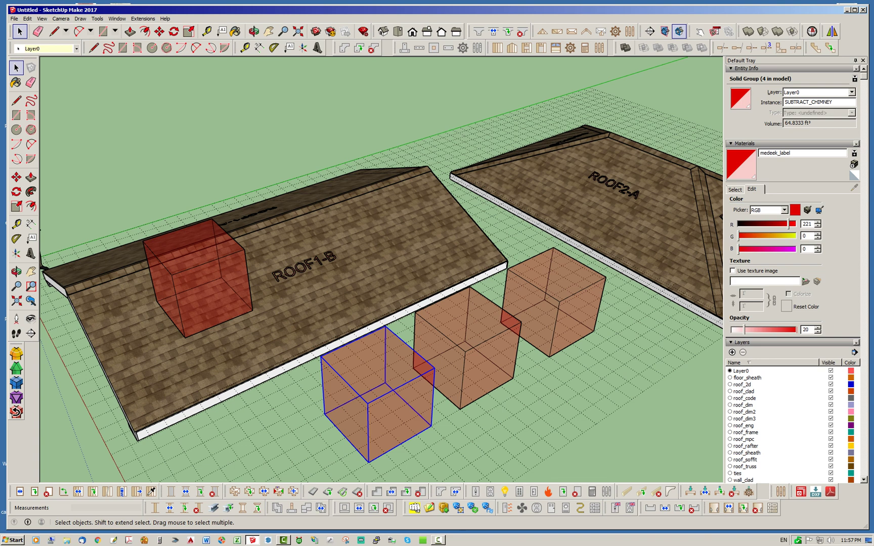
pyautogui.click(27, 19)
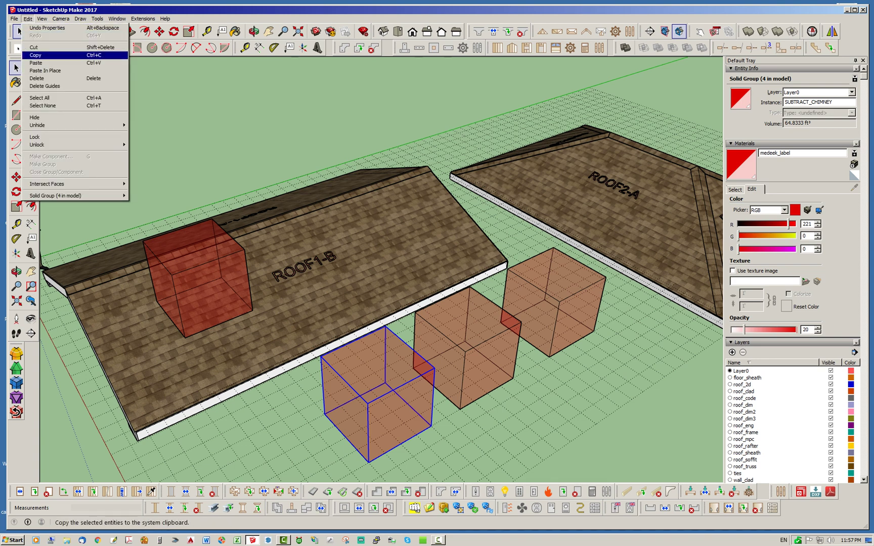
pyautogui.click(36, 55)
pyautogui.doubleClick(324, 228)
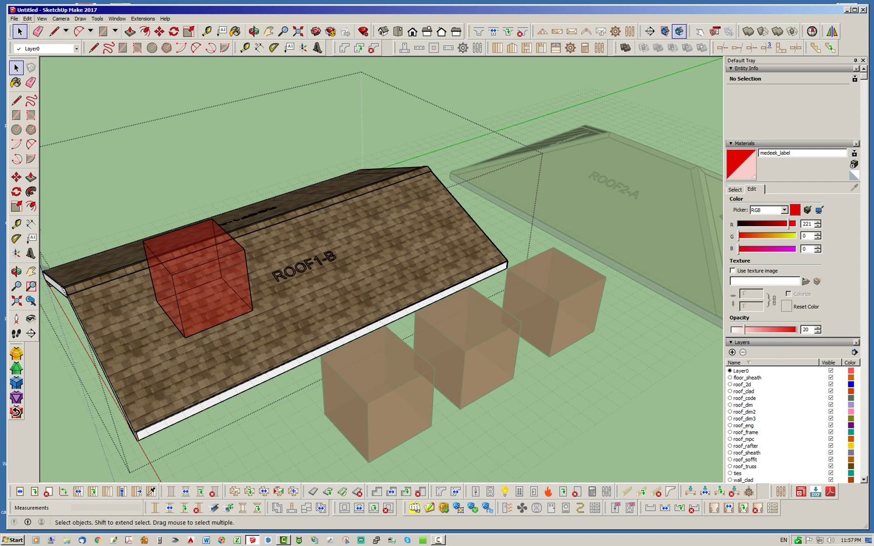
pyautogui.click(28, 18)
pyautogui.click(36, 63)
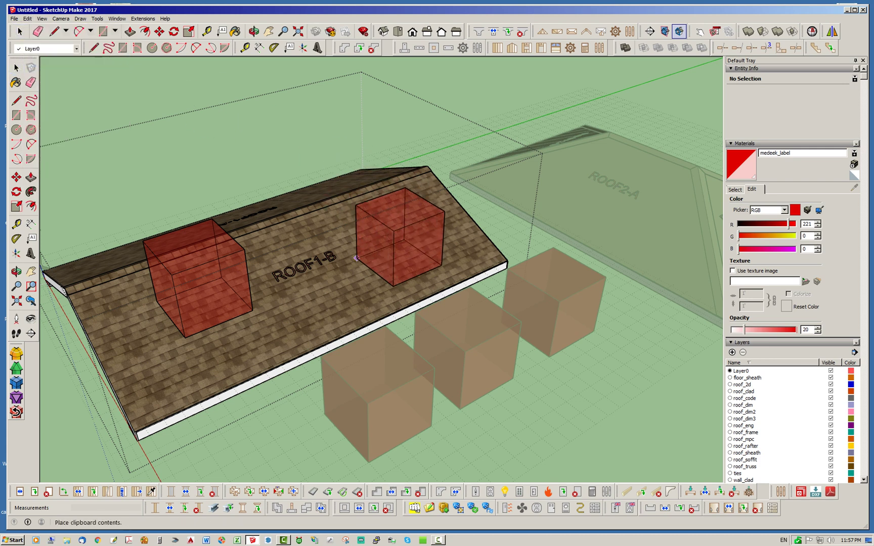
pyautogui.click(349, 229)
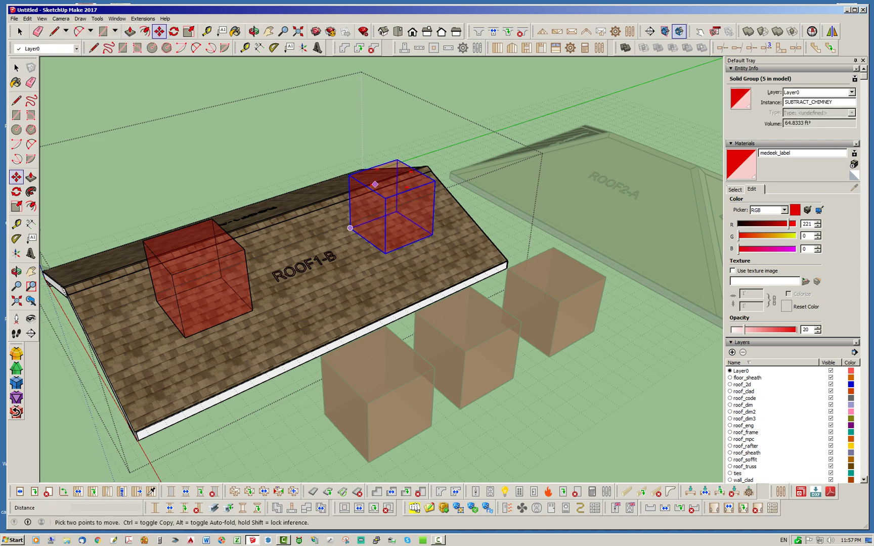
# Step: Lower the pasted SUBTRACT_CHIMNEY box about 1' 4 3/4" so it passes through the roof slope, and close the group
pyautogui.moveTo(375, 185); pyautogui.dragTo(223, 144, button='middle')
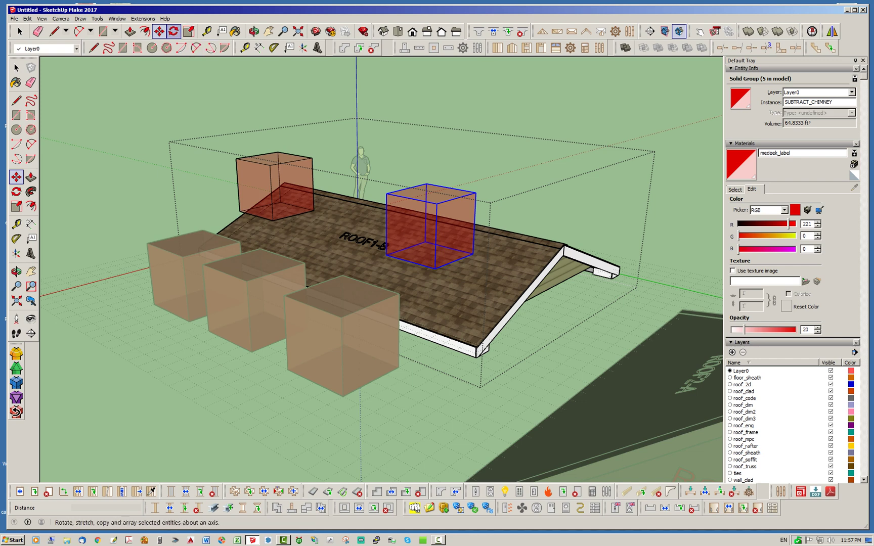
pyautogui.click(596, 103)
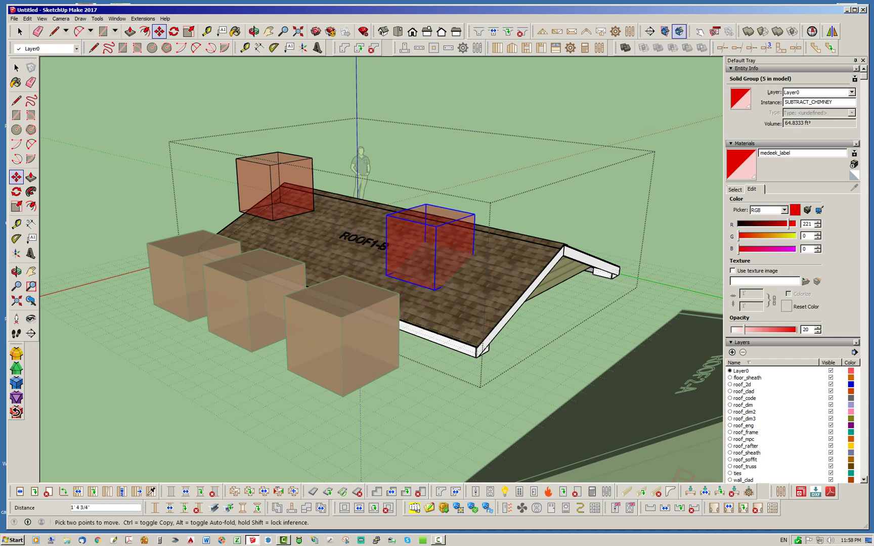
pyautogui.click(20, 31)
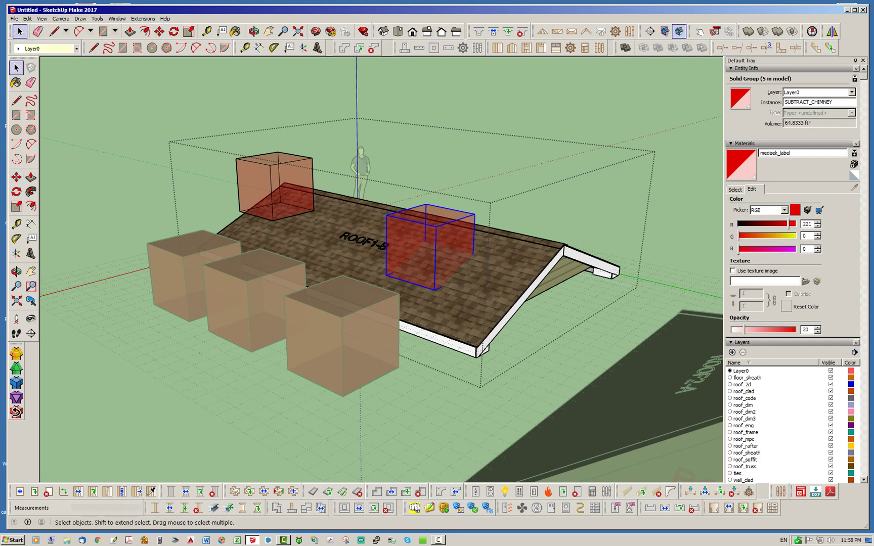
pyautogui.click(152, 112)
# Step: Examine how the lowered SUBTRACT_CHIMNEY box intersects the ROOF1-B slope
pyautogui.moveTo(213, 167); pyautogui.dragTo(415, 284, button='middle')
pyautogui.scroll(4, 417, 181)
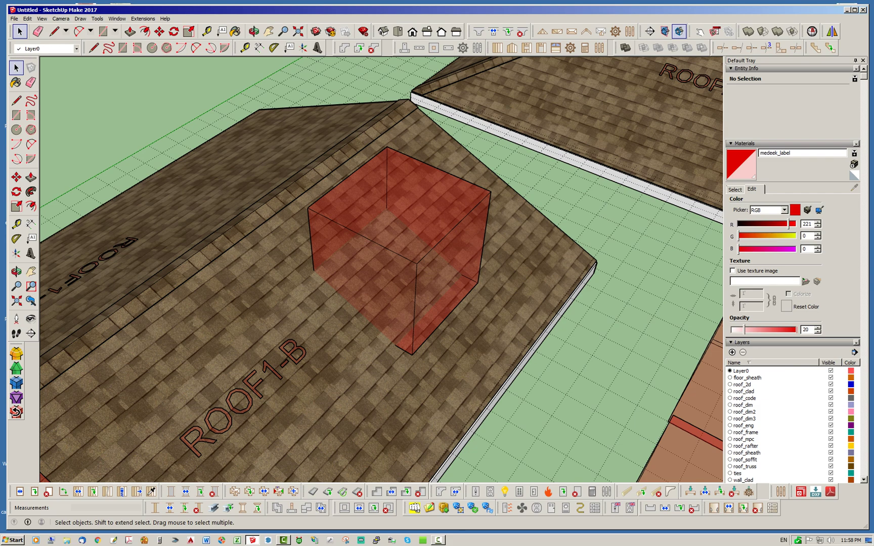
pyautogui.scroll(-5, 399, 208)
pyautogui.moveTo(399, 208); pyautogui.dragTo(324, 167, button='middle')
pyautogui.scroll(2, 453, 214)
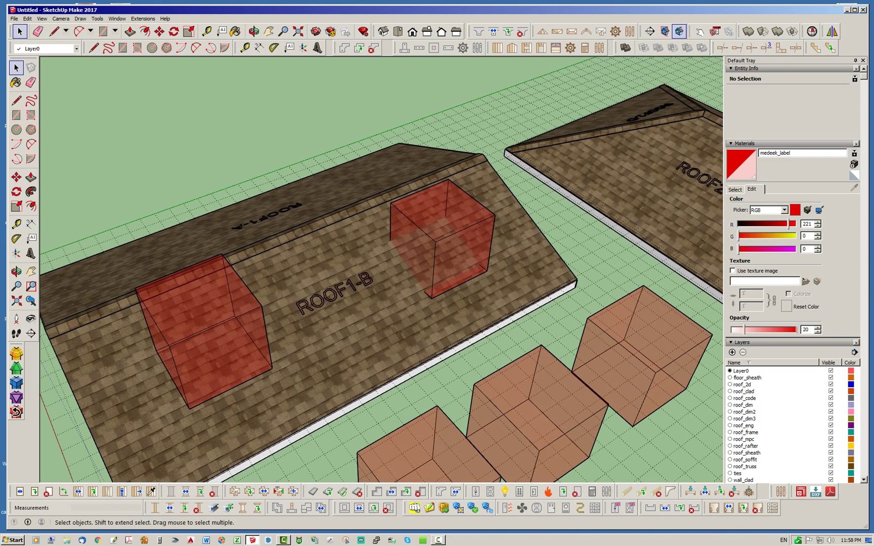
pyautogui.click(446, 232)
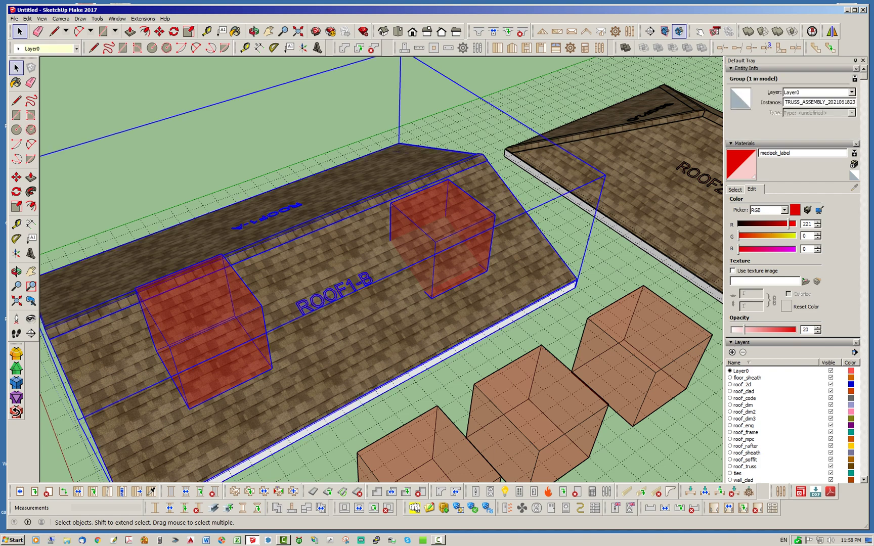
pyautogui.click(493, 109)
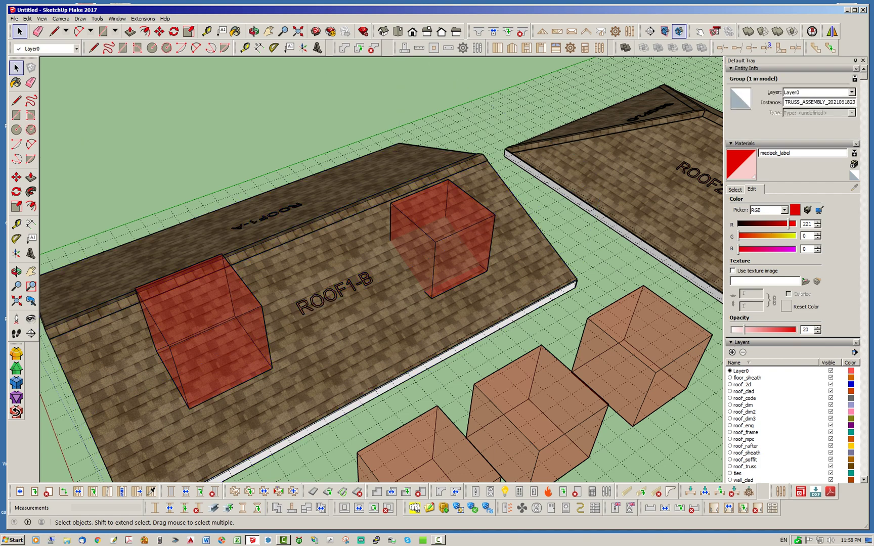
pyautogui.click(585, 49)
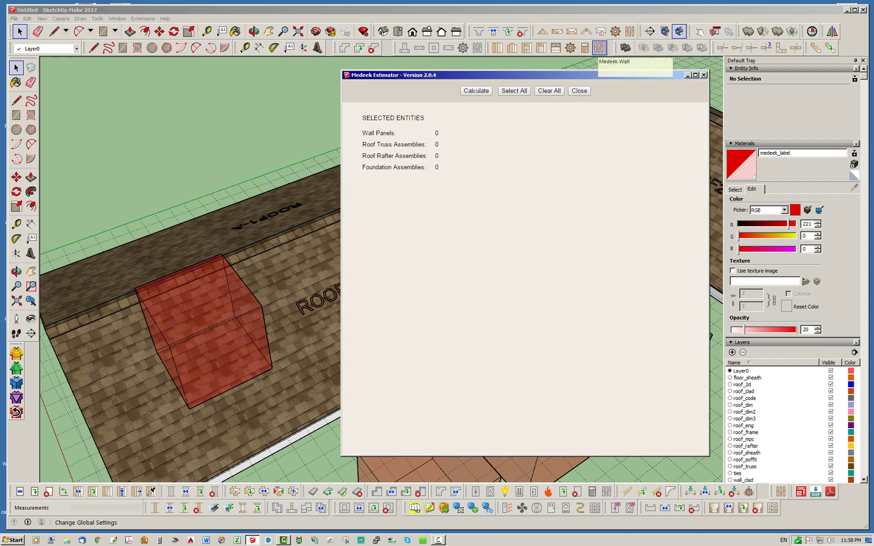
pyautogui.click(704, 74)
pyautogui.click(600, 48)
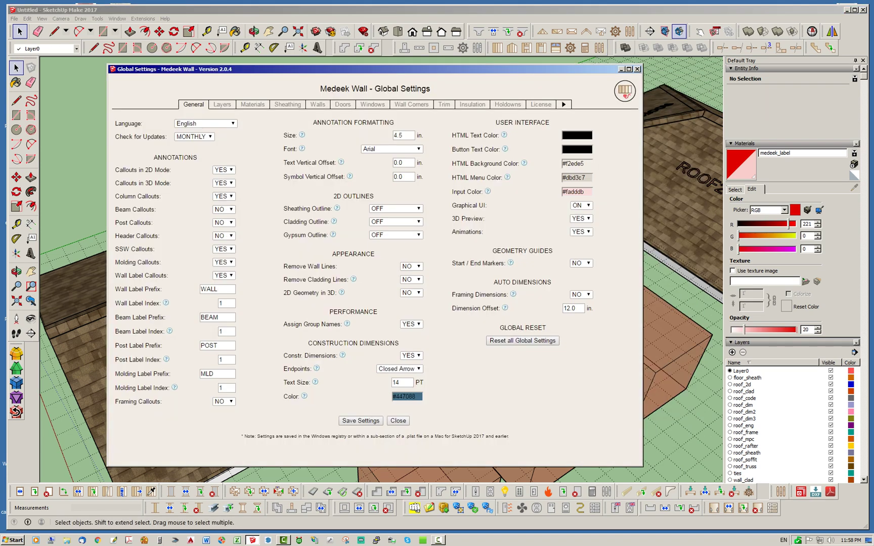
pyautogui.click(638, 70)
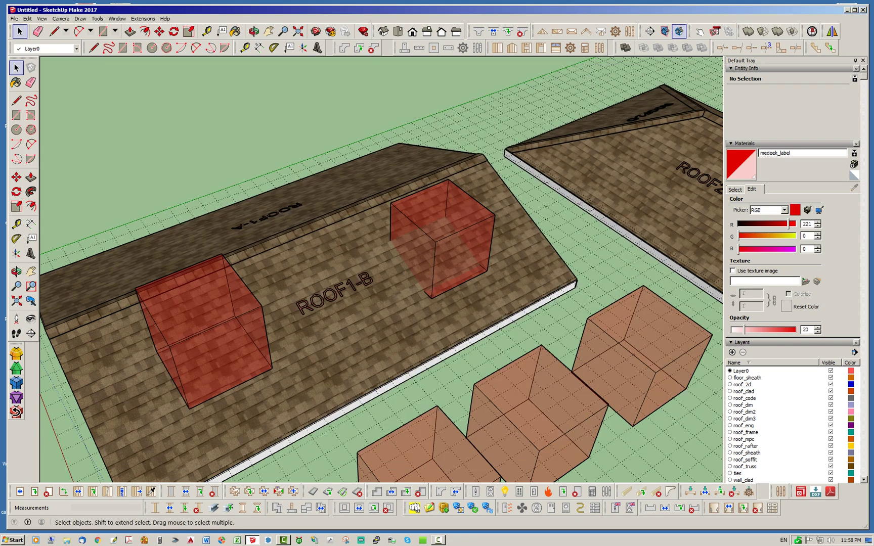
# Step: Review the Subtractive Geometry choices in the Medeek Truss global settings, leave the option at YES, and save the settings
pyautogui.click(630, 32)
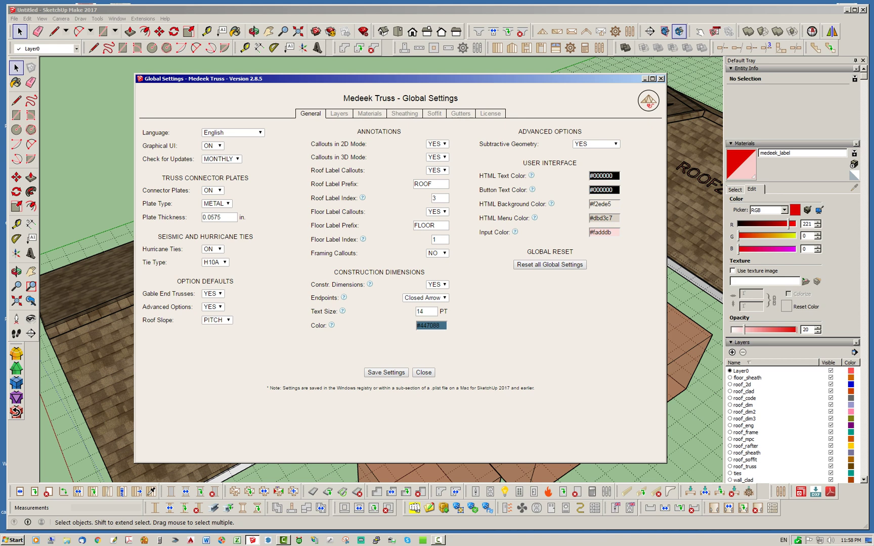
pyautogui.moveTo(478, 144); pyautogui.dragTo(540, 144)
pyautogui.click(545, 148)
pyautogui.click(596, 144)
pyautogui.press('Down')
pyautogui.press('Down')
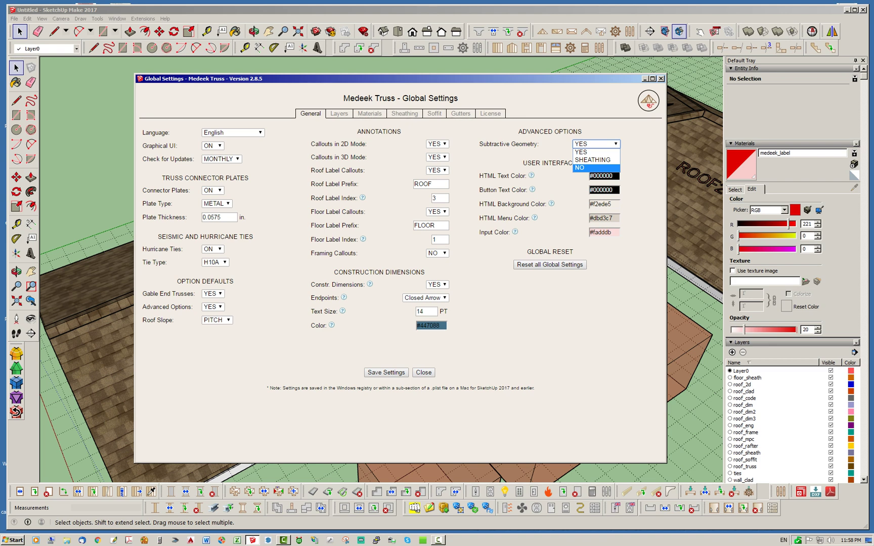
pyautogui.press('Up')
pyautogui.press('Up')
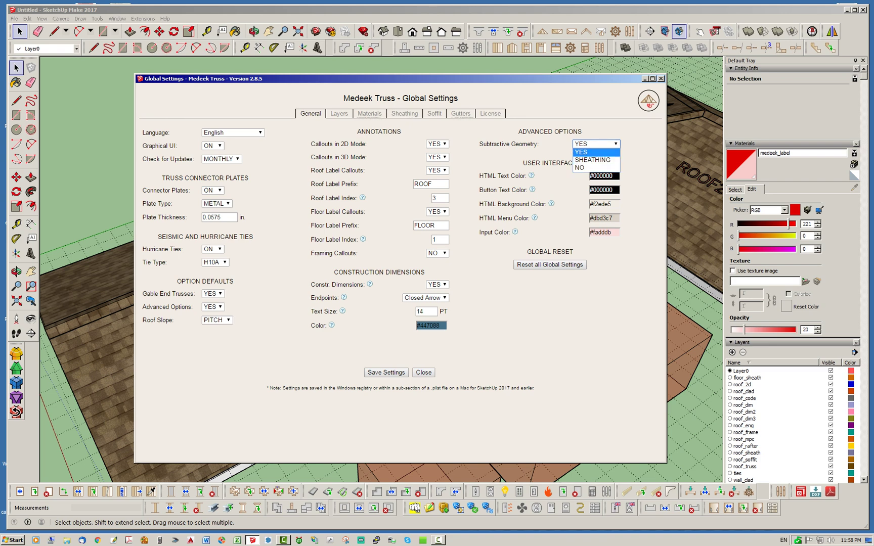
pyautogui.press('Return')
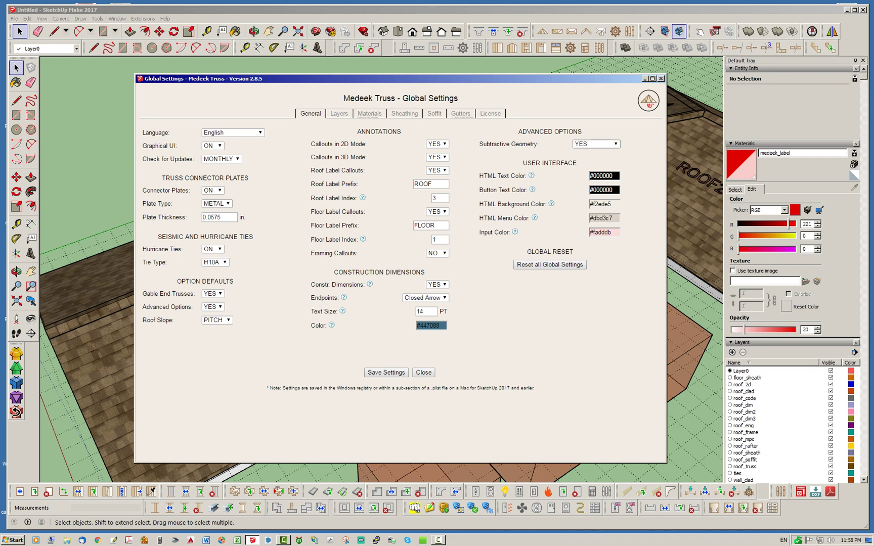
pyautogui.click(597, 144)
pyautogui.press('Return')
pyautogui.click(387, 373)
pyautogui.click(424, 373)
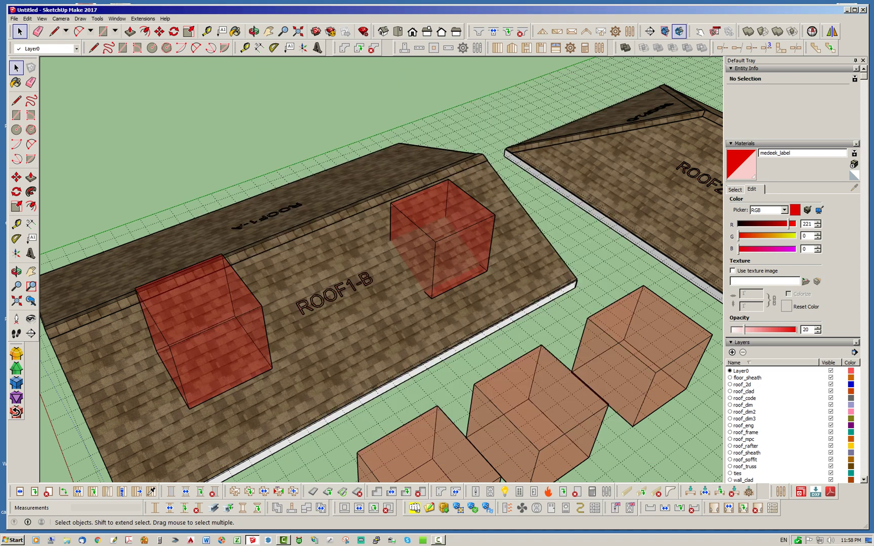
# Step: Regenerate the gable roof's truss assembly with the SUBTRACT_CHIMNEY box nested in it, and inspect the area around the box
pyautogui.click(481, 175)
pyautogui.rightClick(481, 174)
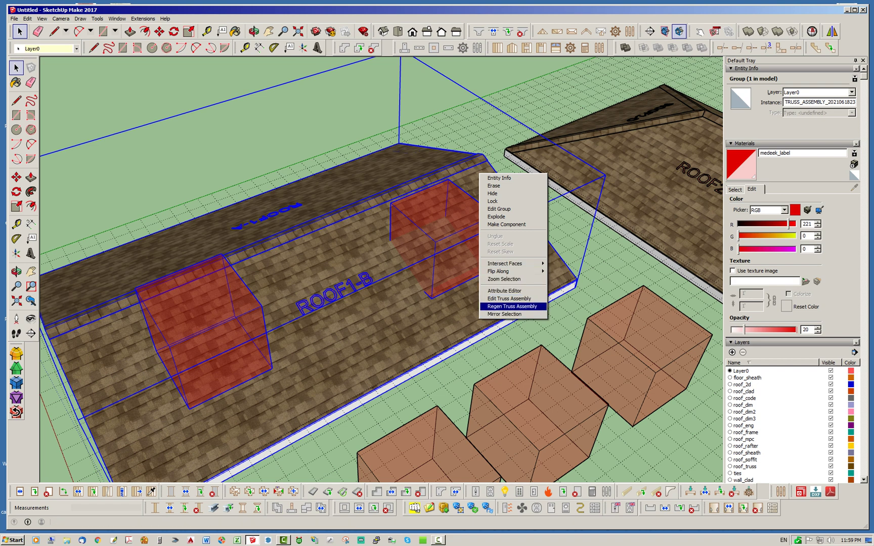
pyautogui.click(512, 307)
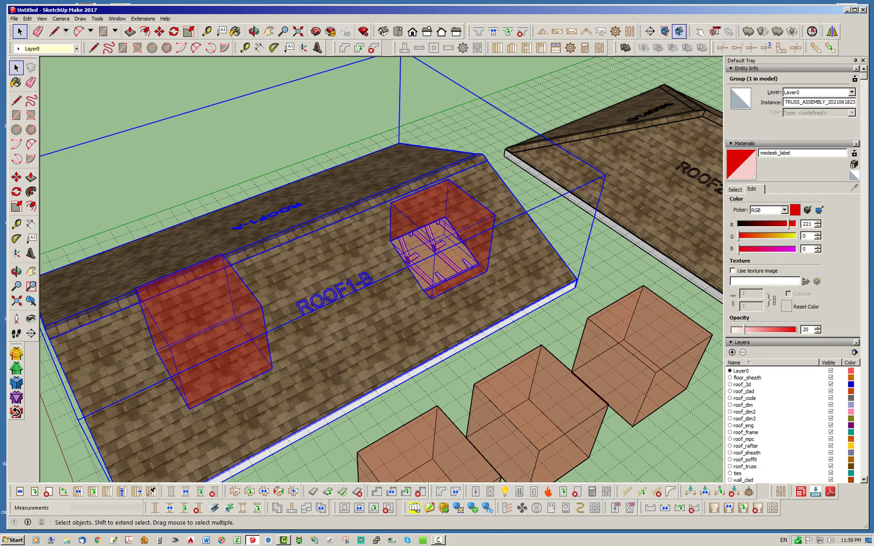
pyautogui.click(610, 296)
pyautogui.moveTo(610, 296); pyautogui.dragTo(463, 215, button='middle')
pyautogui.scroll(6, 512, 285)
pyautogui.scroll(-5, 463, 215)
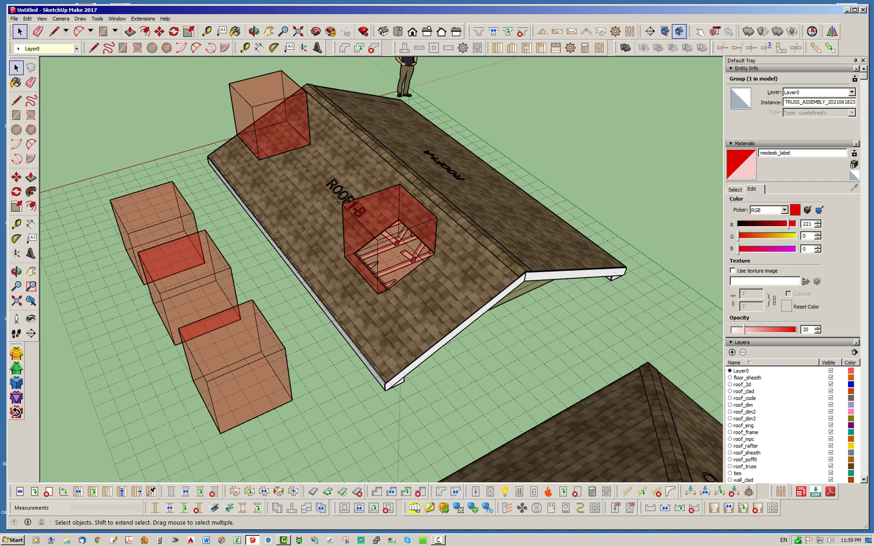
# Step: Add a new layer named SUBTRACTION to the model, and close the gable roof's group
pyautogui.moveTo(345, 174); pyautogui.dragTo(382, 119, button='middle')
pyautogui.scroll(2, 394, 169)
pyautogui.doubleClick(431, 179)
pyautogui.click(431, 180)
pyautogui.rightClick(431, 180)
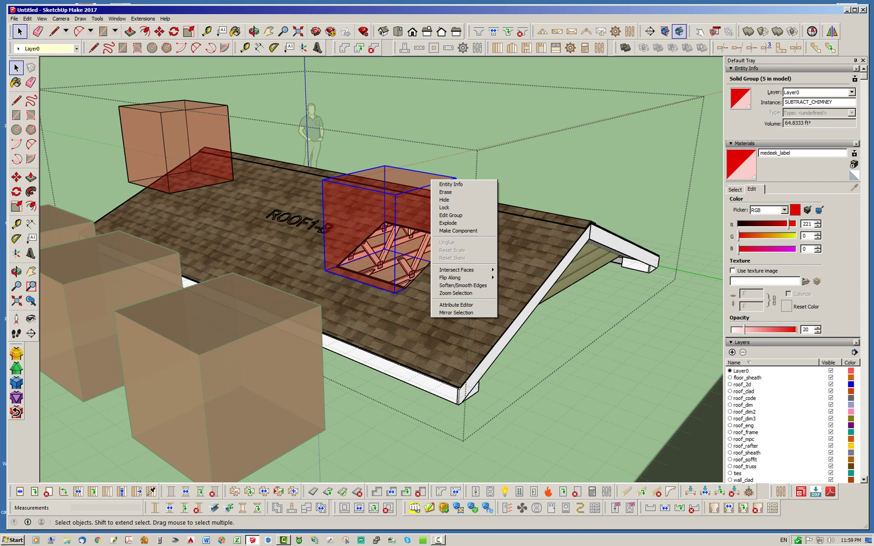
pyautogui.click(732, 352)
pyautogui.click(732, 352)
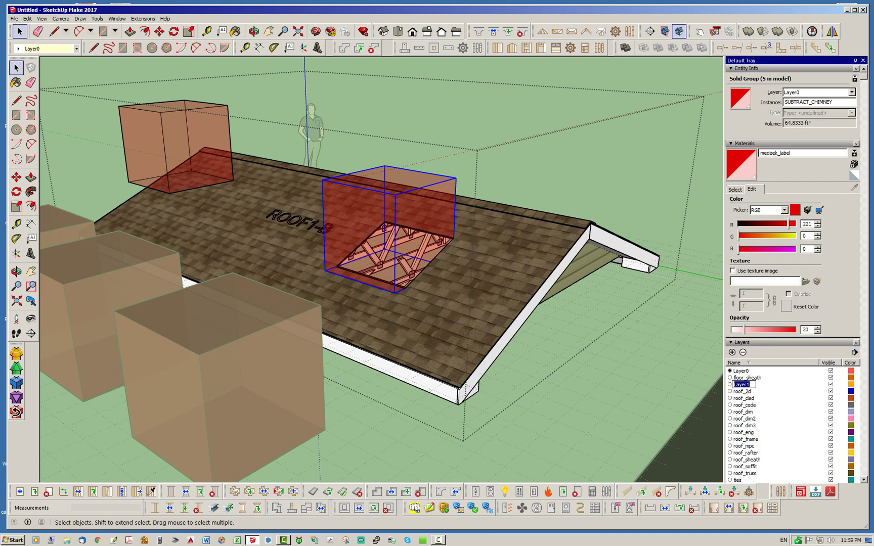
pyautogui.write('SUBTRACTION')
pyautogui.click(602, 369)
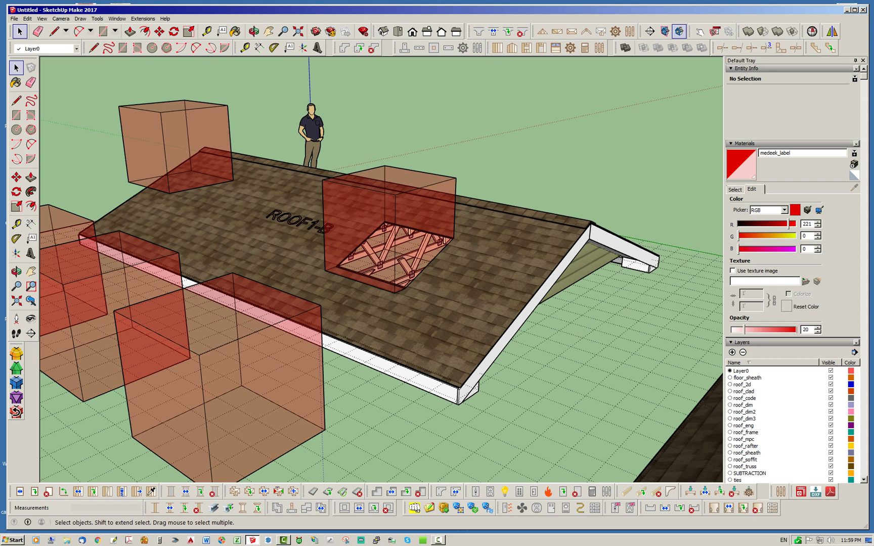
# Step: Assign the nested SUBTRACT_CHIMNEY box to the SUBTRACTION layer and close the gable roof's group
pyautogui.doubleClick(423, 210)
pyautogui.click(422, 210)
pyautogui.click(852, 93)
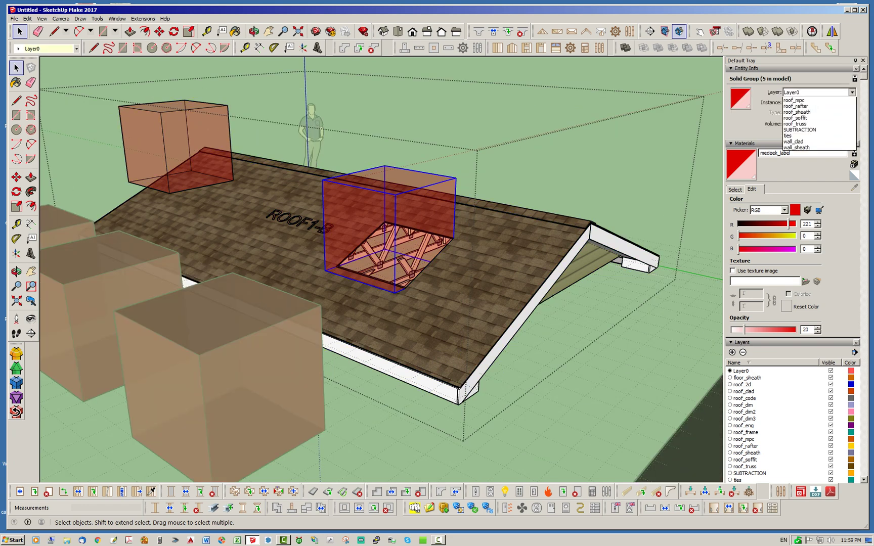
pyautogui.click(810, 187)
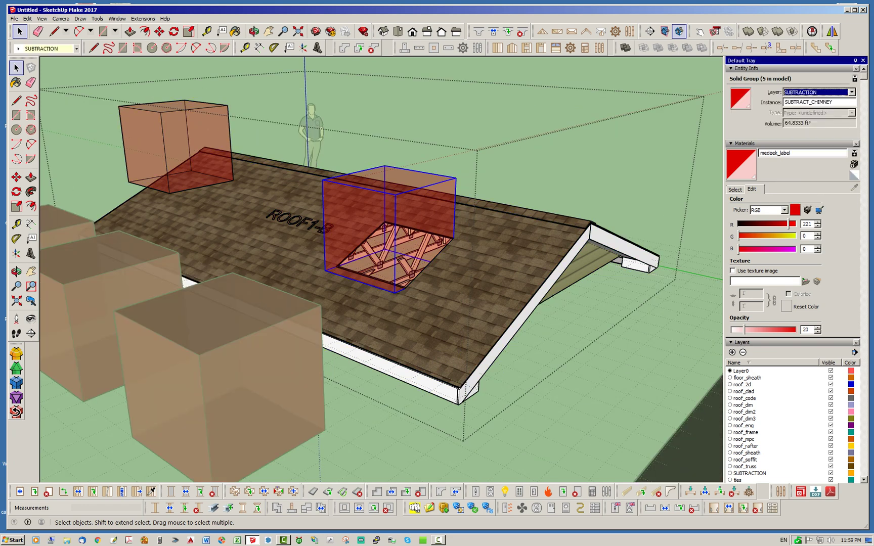
pyautogui.click(602, 370)
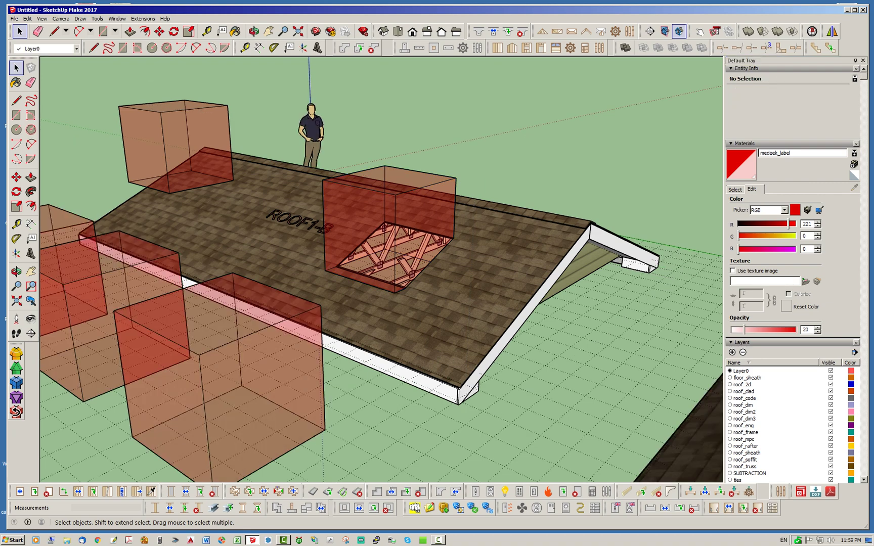
pyautogui.moveTo(602, 369); pyautogui.dragTo(564, 430, button='middle')
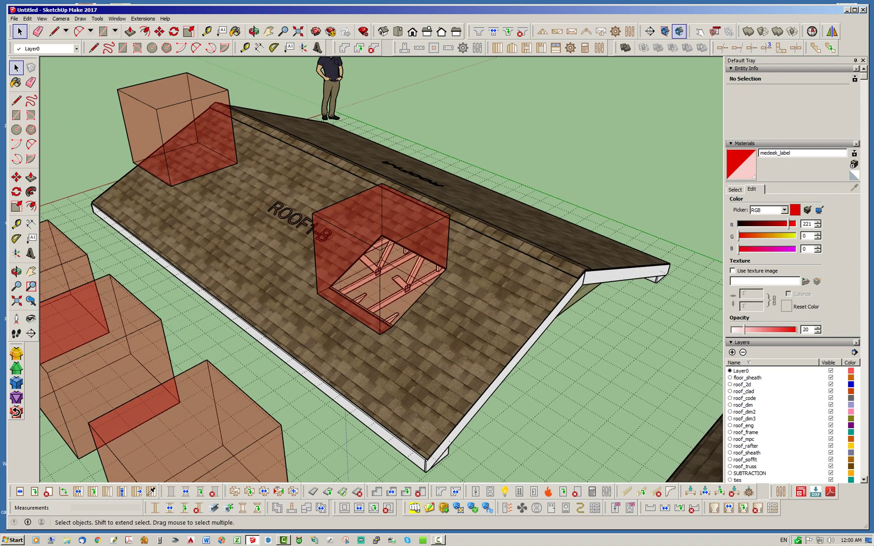
# Step: Hide the SUBTRACTION layer and regenerate the gable roof's truss assembly
pyautogui.click(831, 473)
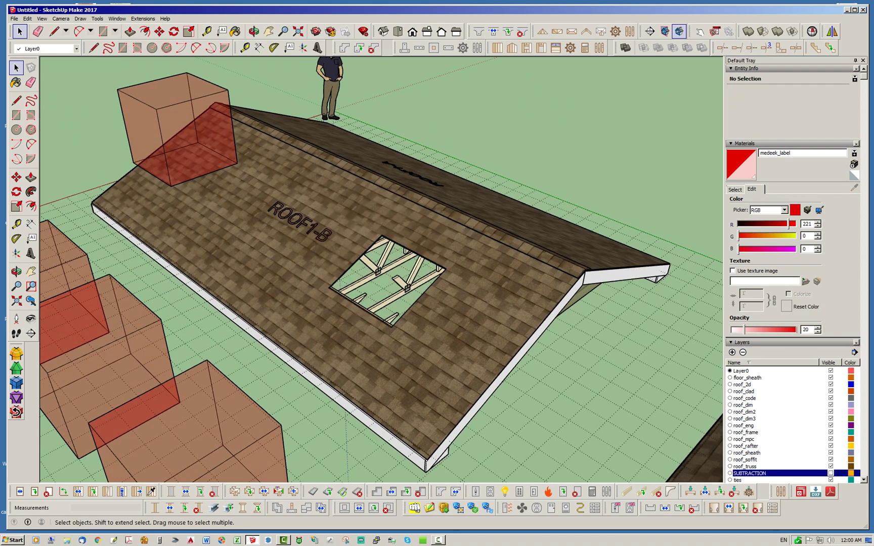
pyautogui.rightClick(476, 252)
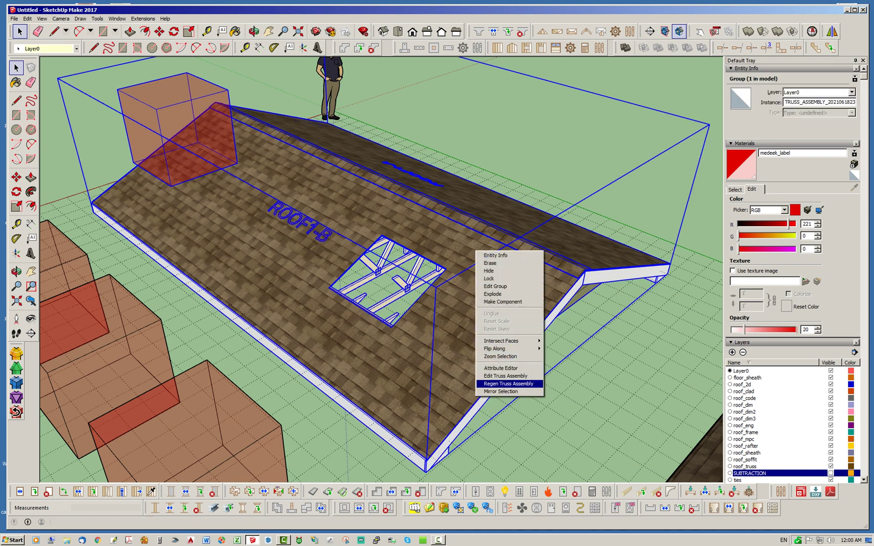
pyautogui.click(509, 384)
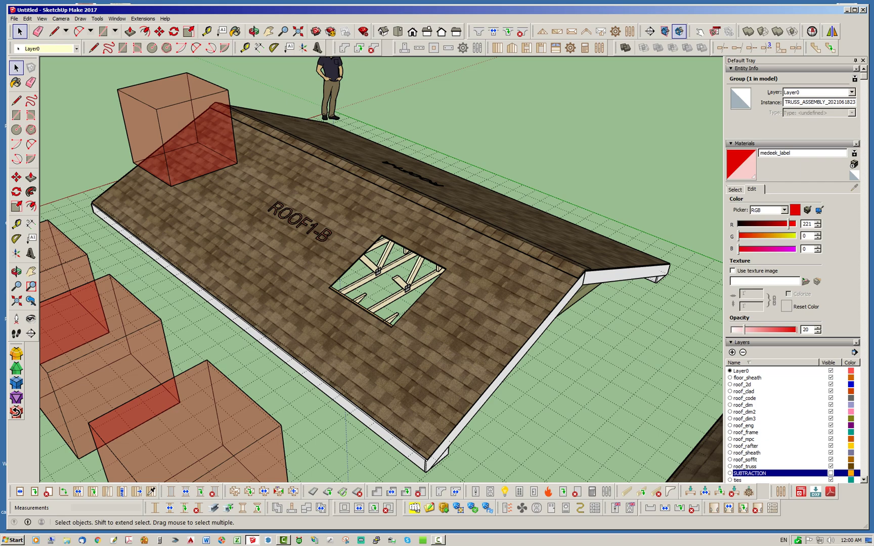
# Step: Examine the opening cut in the ROOF1-B slope and the trusses inside it from several angles
pyautogui.moveTo(354, 258)
pyautogui.mouseDown(button='middle')
pyautogui.moveTo(458, 184)
pyautogui.moveTo(354, 253)
pyautogui.mouseUp(button='middle')
pyautogui.scroll(2, 355, 253)
pyautogui.scroll(2, 344, 283)
pyautogui.moveTo(441, 291); pyautogui.dragTo(367, 246, button='middle')
pyautogui.scroll(-6, 367, 245)
pyautogui.moveTo(435, 253); pyautogui.dragTo(362, 261, button='middle')
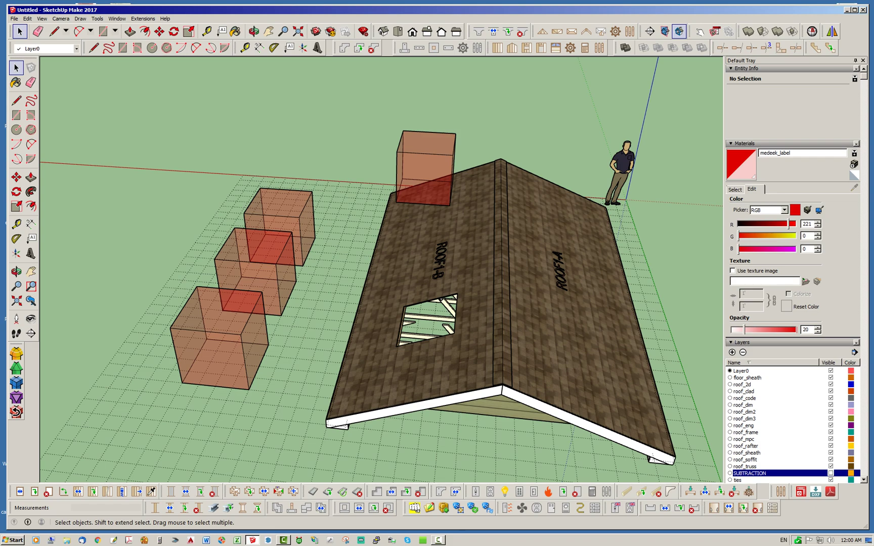
pyautogui.moveTo(339, 262); pyautogui.dragTo(308, 266, button='middle')
pyautogui.scroll(5, 489, 279)
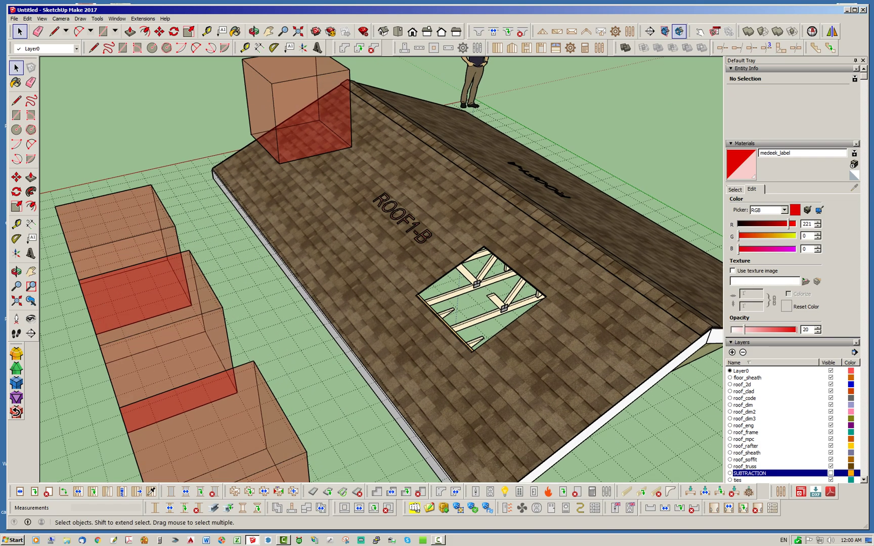
pyautogui.moveTo(489, 279); pyautogui.dragTo(499, 207, button='middle')
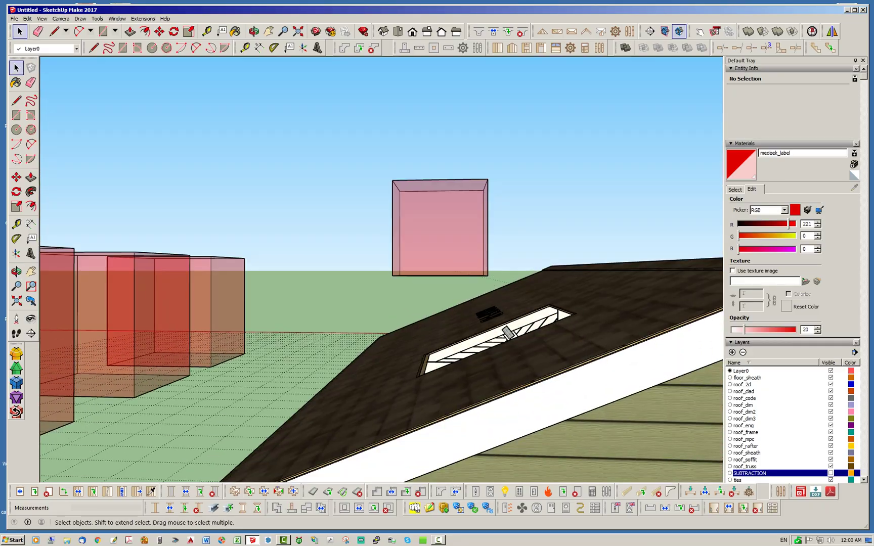
pyautogui.scroll(10, 493, 324)
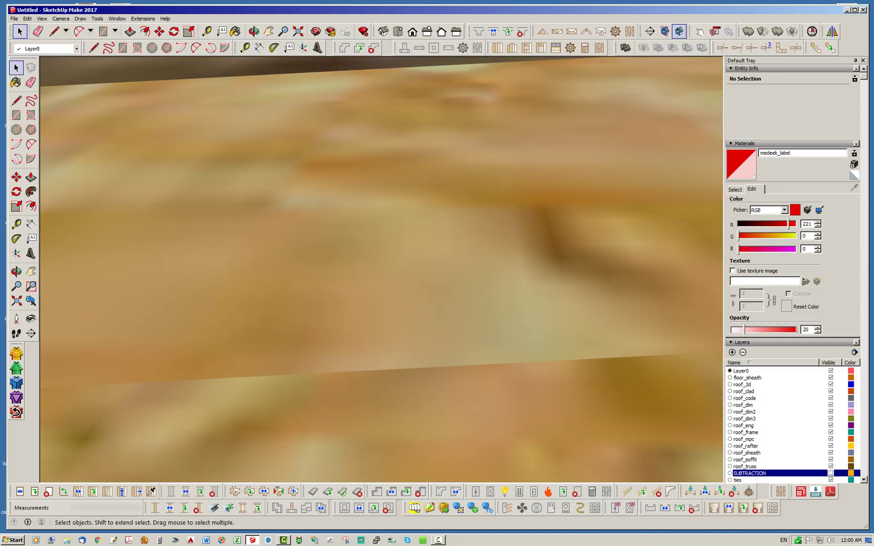
pyautogui.click(384, 31)
pyautogui.moveTo(387, 284); pyautogui.dragTo(374, 303, button='middle')
pyautogui.scroll(5, 408, 165)
pyautogui.scroll(-1, 374, 303)
pyautogui.scroll(-3, 455, 284)
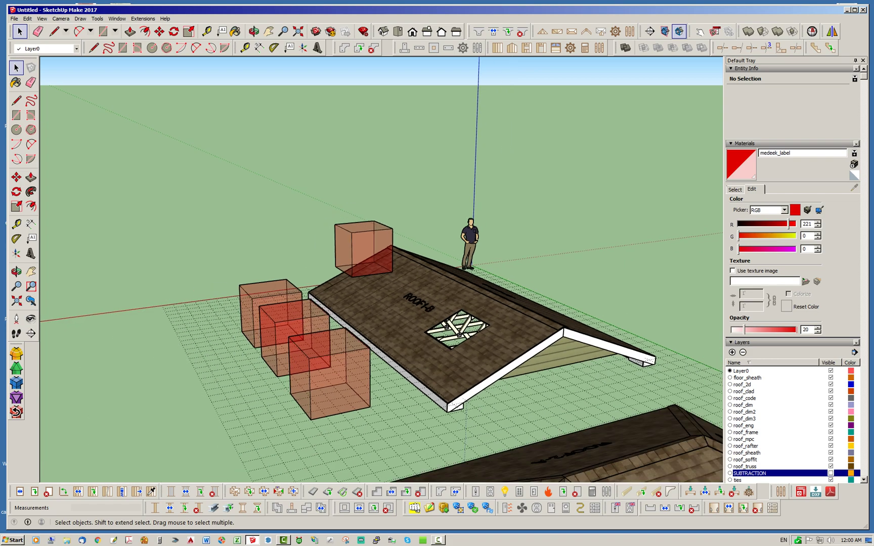
pyautogui.scroll(8, 455, 284)
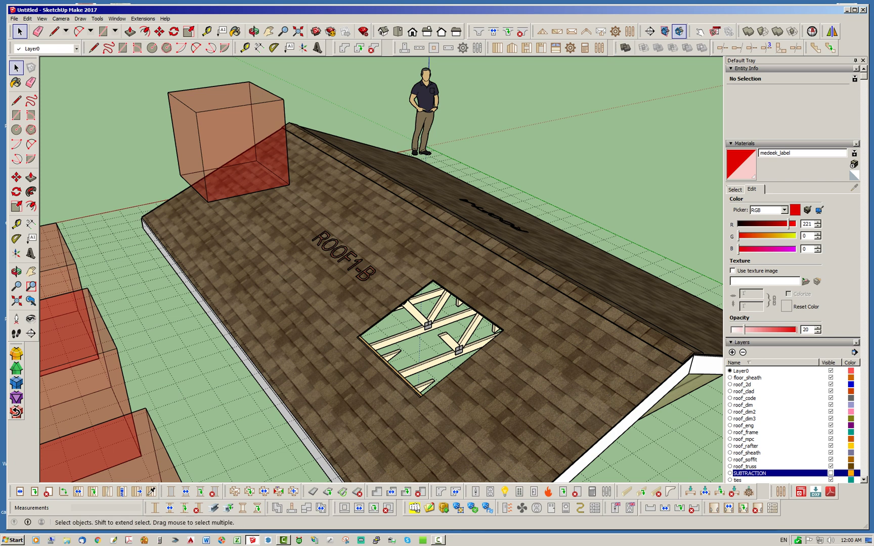
# Step: Set Subtractive Geometry to SHEATHING in the Medeek Truss global settings, save the settings, and close the dialog
pyautogui.click(630, 32)
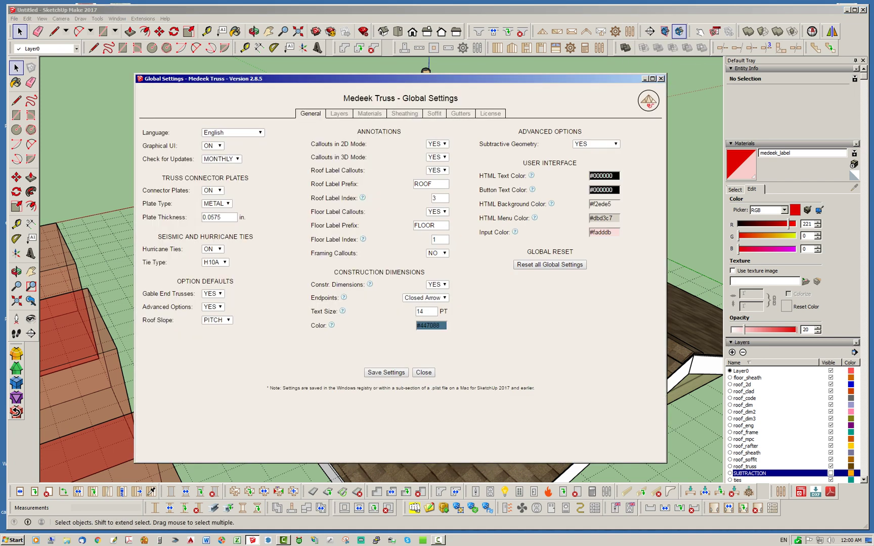
pyautogui.click(596, 144)
pyautogui.click(593, 159)
pyautogui.click(386, 373)
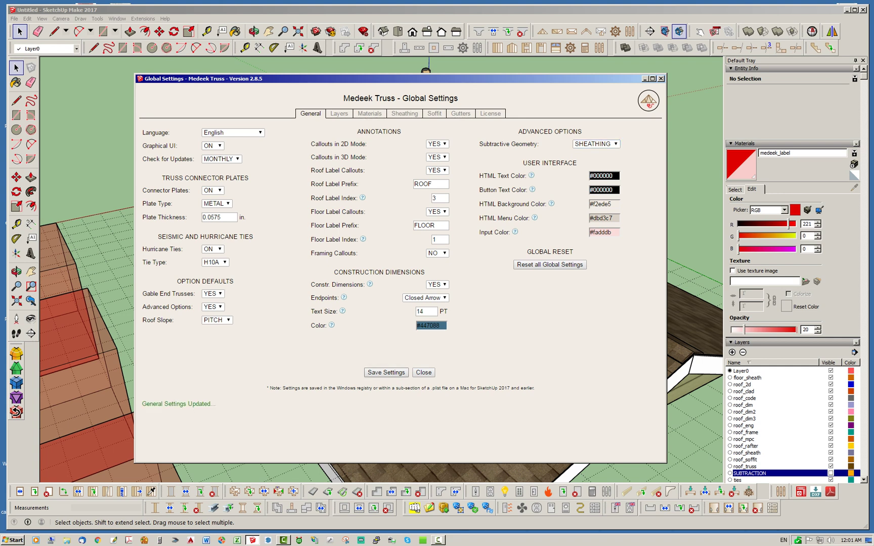
pyautogui.click(423, 373)
# Step: Regenerate the gable roof's truss assembly and make the SUBTRACTION layer visible again
pyautogui.rightClick(457, 242)
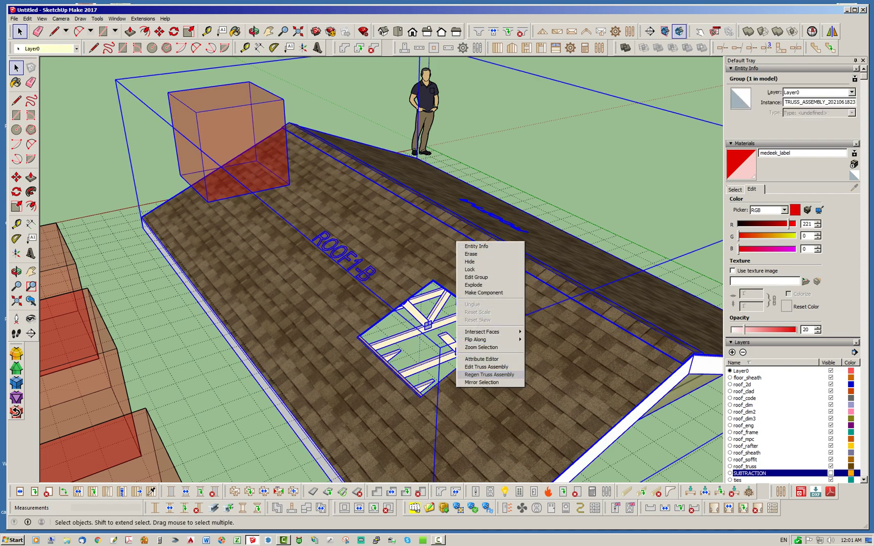
pyautogui.click(486, 375)
pyautogui.moveTo(445, 308); pyautogui.dragTo(387, 266, button='middle')
pyautogui.click(831, 474)
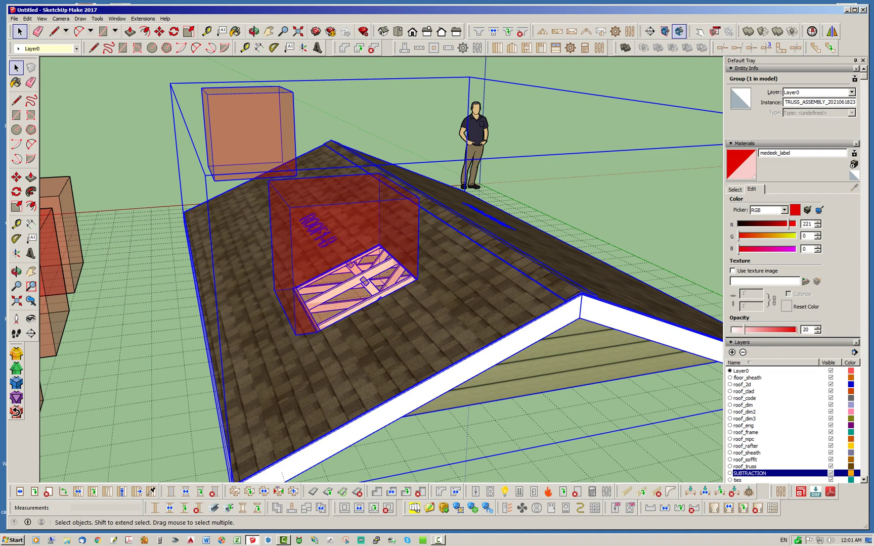
# Step: Examine the trusses inside the subtraction box's opening and look over the opposite ROOF1-A slope
pyautogui.scroll(10, 382, 273)
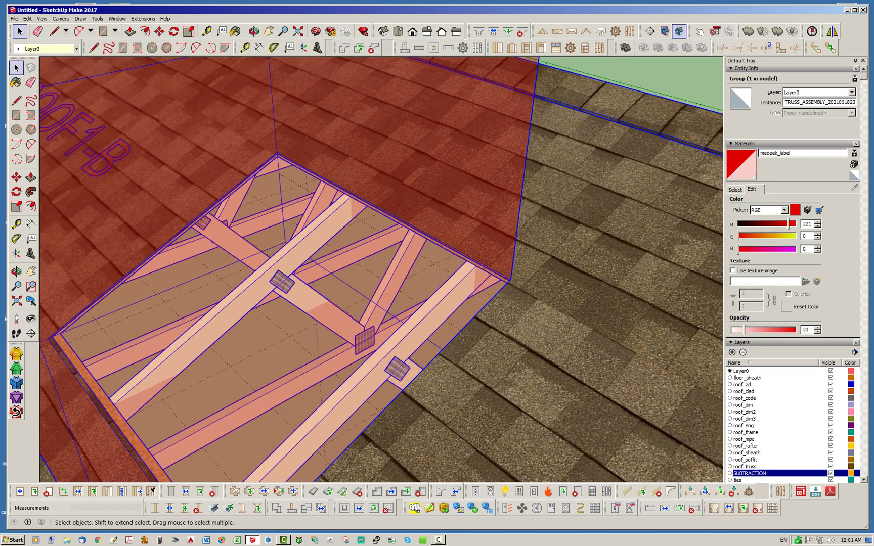
pyautogui.scroll(-10, 407, 149)
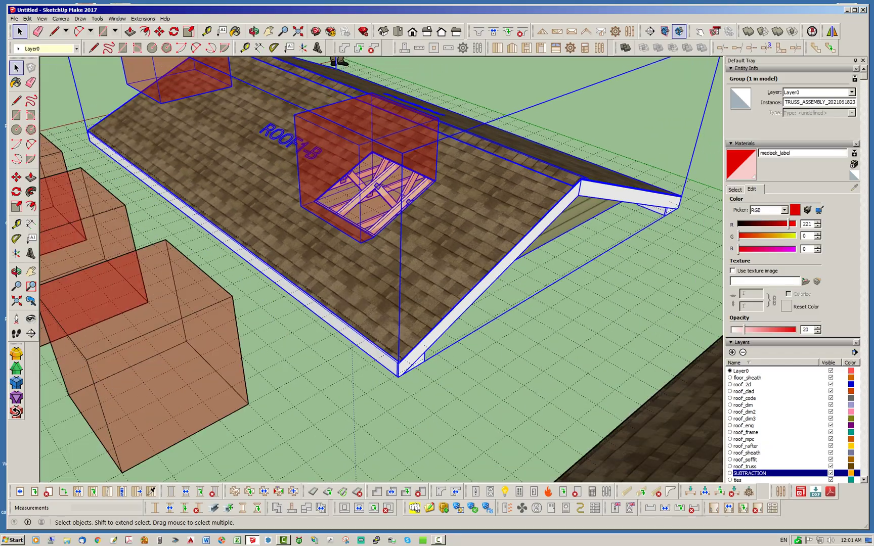
pyautogui.scroll(-2, 407, 149)
pyautogui.click(485, 344)
pyautogui.moveTo(486, 344); pyautogui.dragTo(345, 339, button='middle')
pyautogui.moveTo(456, 303); pyautogui.dragTo(374, 299, button='middle')
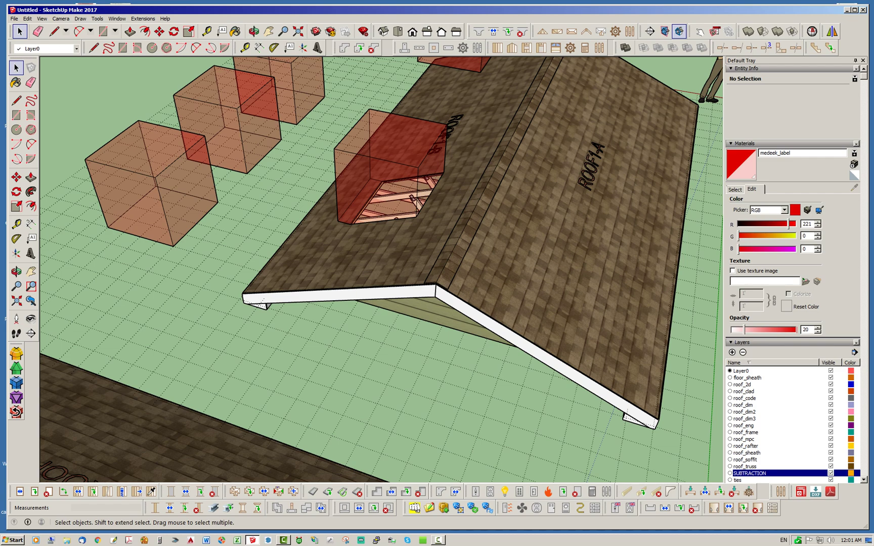
pyautogui.scroll(-5, 372, 230)
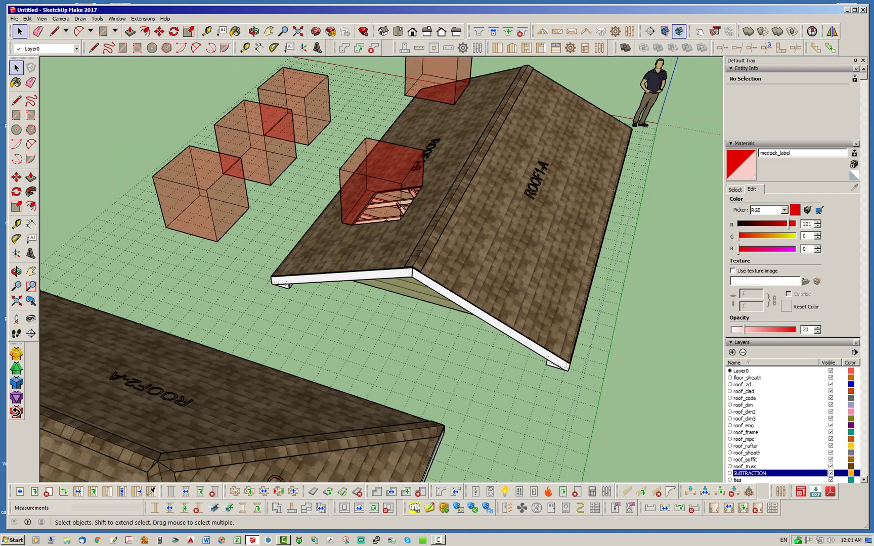
pyautogui.moveTo(466, 240); pyautogui.dragTo(389, 225, button='middle')
pyautogui.scroll(3, 476, 228)
pyautogui.moveTo(456, 233); pyautogui.dragTo(438, 219, button='middle')
pyautogui.scroll(3, 438, 218)
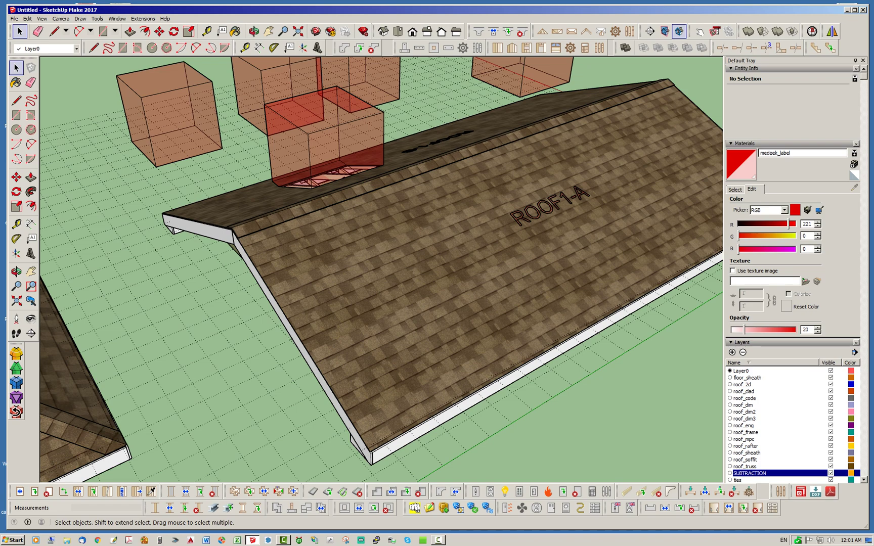
# Step: Hide the roof_clad layer and draw a closed four-sided face about 4' by 3' 9" on the ROOF1-A slope beside its label
pyautogui.click(831, 391)
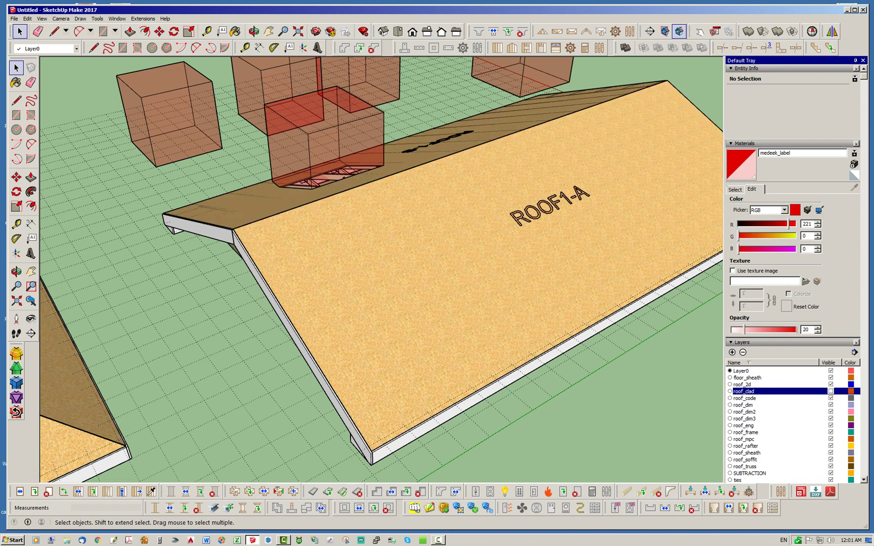
pyautogui.moveTo(456, 304); pyautogui.dragTo(364, 350, button='middle')
pyautogui.scroll(2, 370, 332)
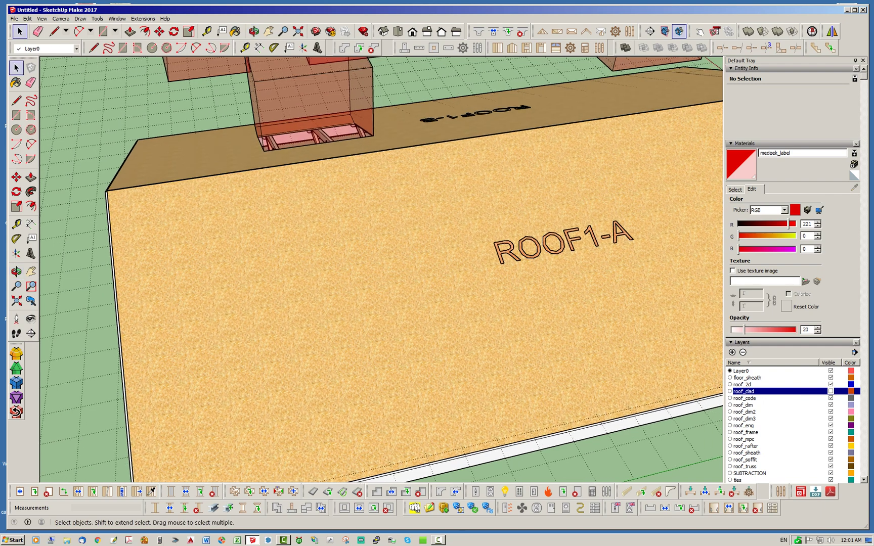
pyautogui.press('l')
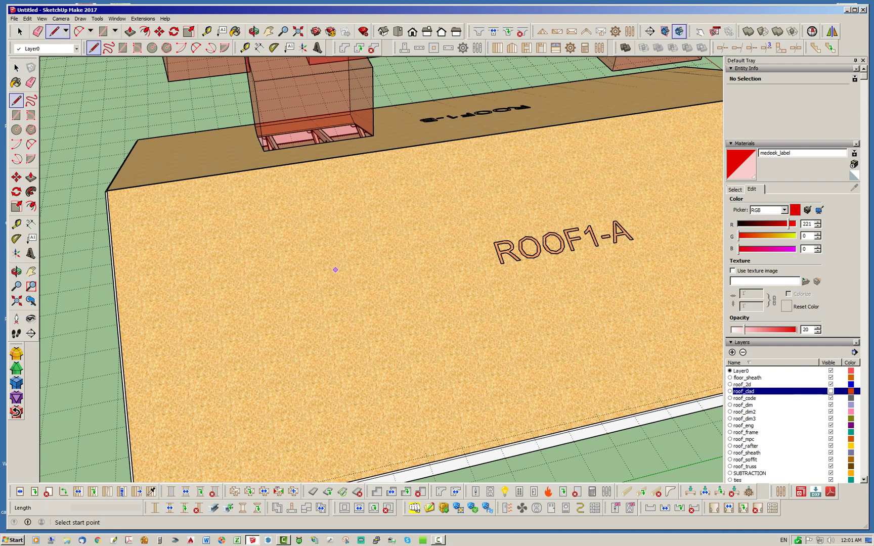
pyautogui.click(335, 269)
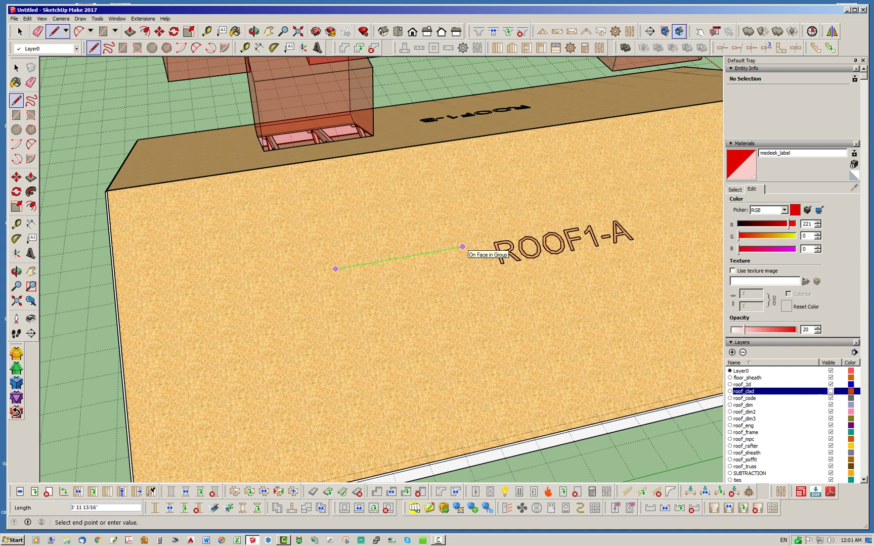
pyautogui.click(462, 247)
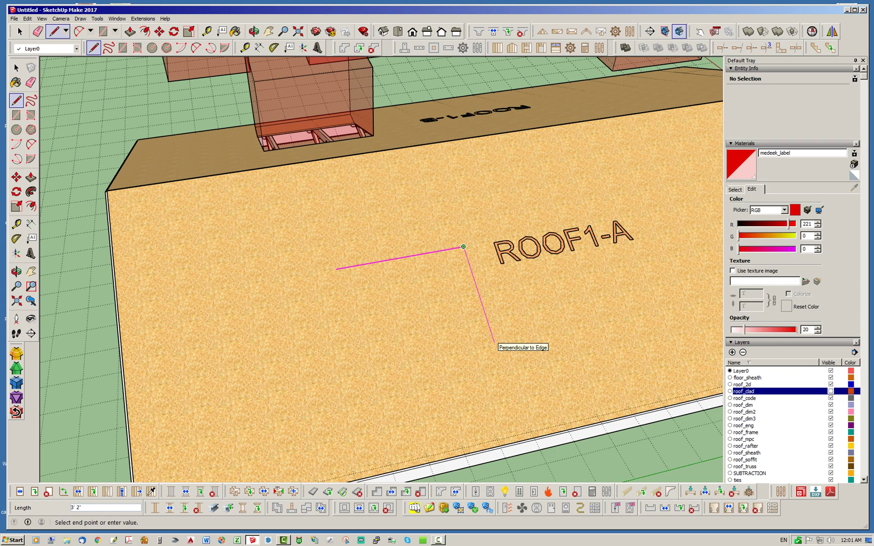
pyautogui.moveTo(497, 351); pyautogui.dragTo(604, 250, button='middle')
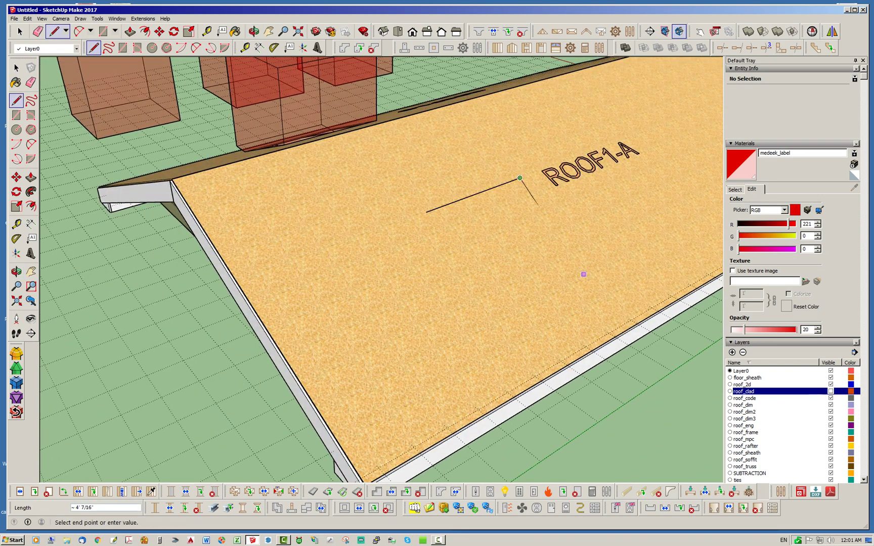
pyautogui.click(599, 260)
pyautogui.click(506, 306)
pyautogui.click(426, 212)
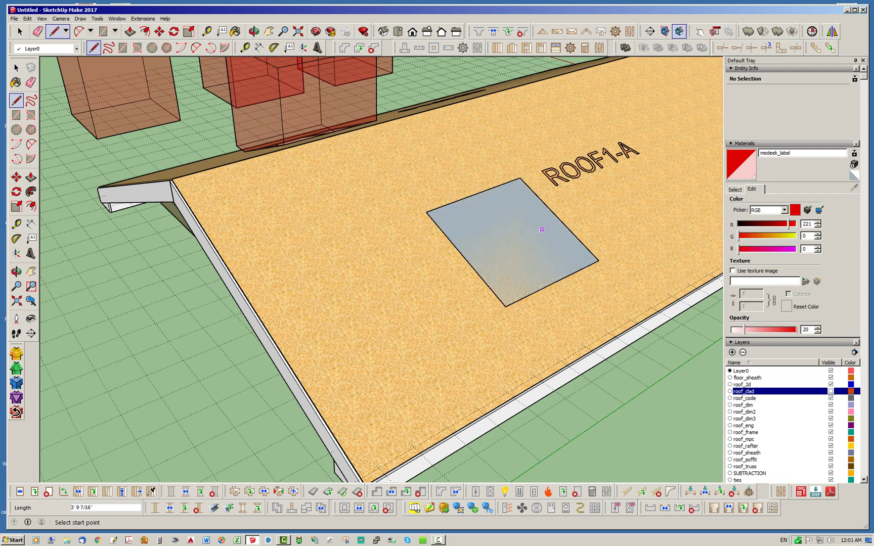
# Step: Push/Pull the new face outward from the ROOF1-A slope by about 1' 8"
pyautogui.moveTo(518, 251); pyautogui.dragTo(386, 332, button='middle')
pyautogui.scroll(2, 408, 331)
pyautogui.moveTo(455, 300); pyautogui.dragTo(427, 285, button='middle')
pyautogui.click(130, 32)
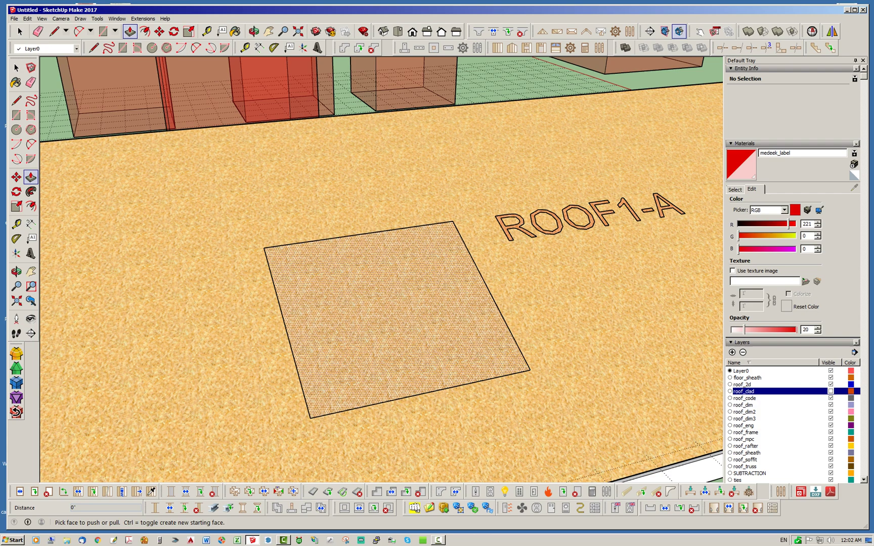
pyautogui.click(398, 311)
pyautogui.click(409, 256)
# Step: Select all the connected geometry of the new box on the ROOF1-A slope and make it a group
pyautogui.moveTo(319, 309); pyautogui.dragTo(443, 263, button='middle')
pyautogui.scroll(-2, 336, 283)
pyautogui.moveTo(372, 250); pyautogui.dragTo(322, 294, button='middle')
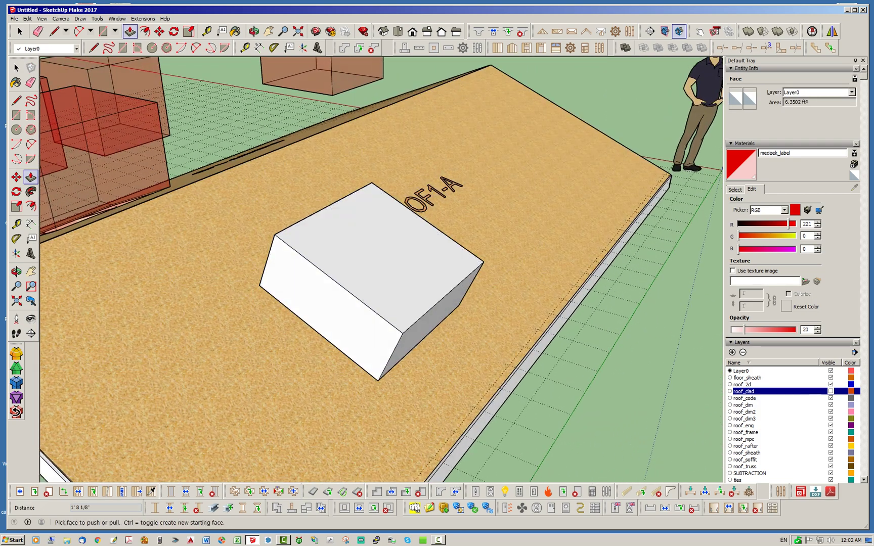
pyautogui.click(19, 32)
pyautogui.tripleClick(372, 263)
pyautogui.rightClick(366, 262)
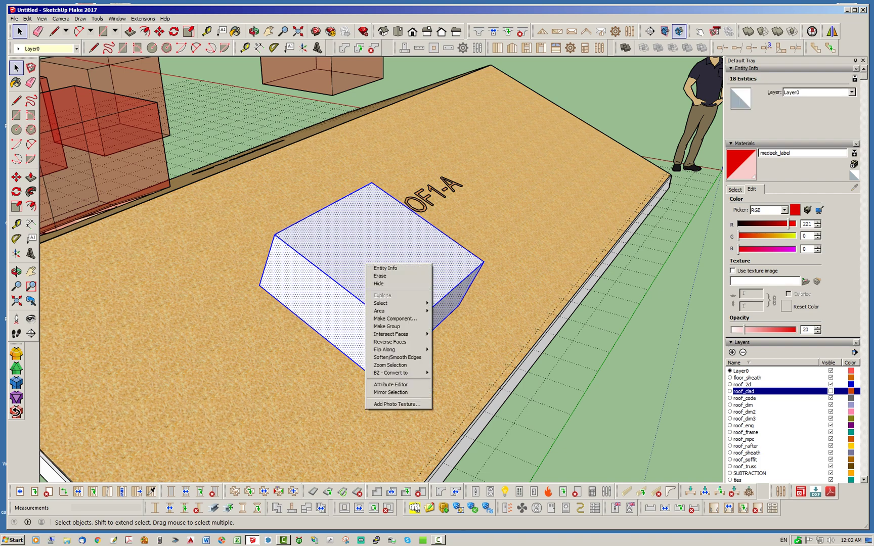
pyautogui.click(395, 327)
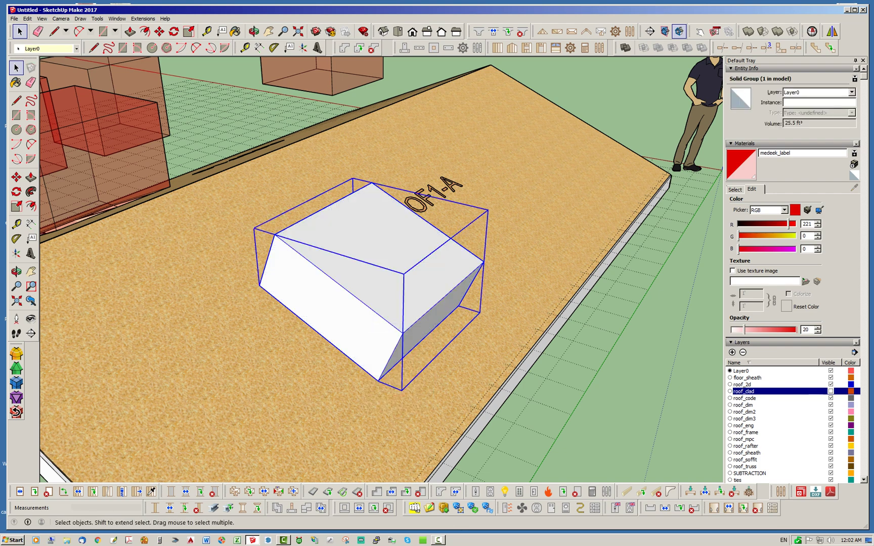
# Step: Name the new box group's instance SUBTRACT_2 and assign it to the SUBTRACTION layer
pyautogui.click(803, 103)
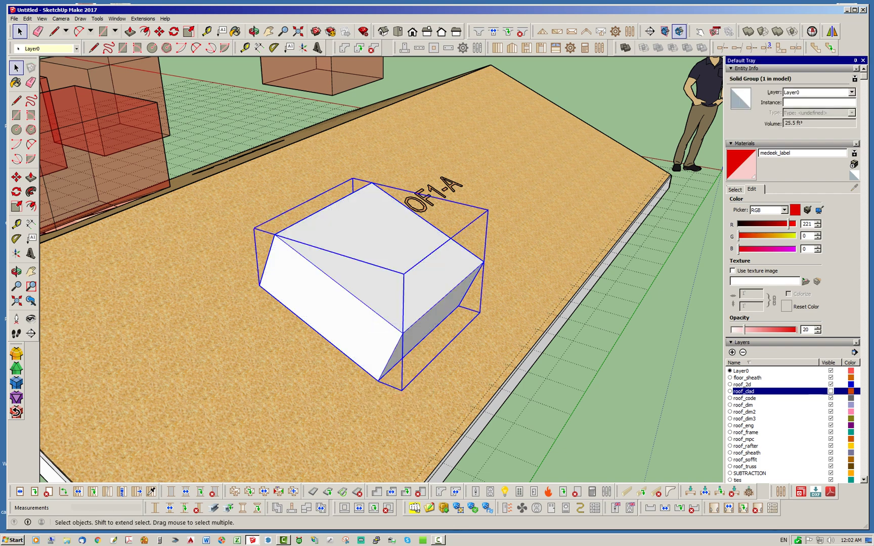
pyautogui.write('SUBTRACT_2')
pyautogui.click(852, 93)
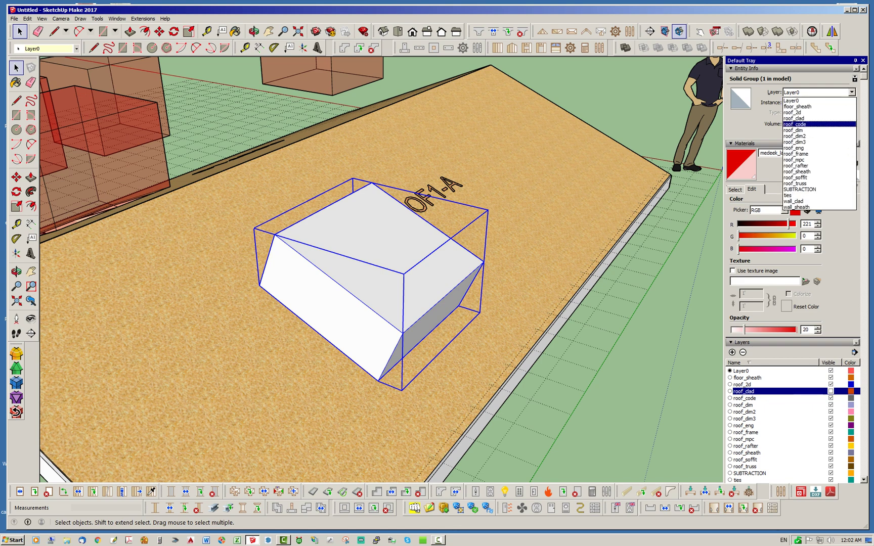
pyautogui.click(800, 190)
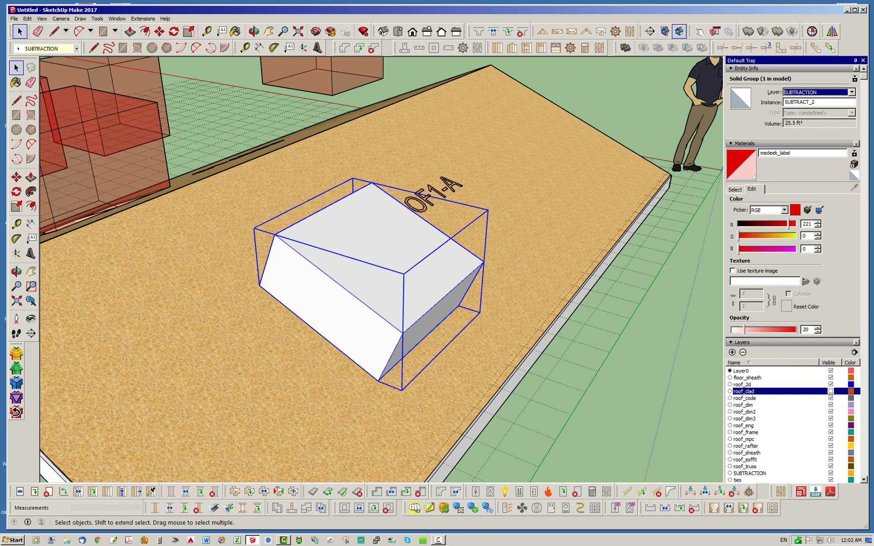
pyautogui.click(643, 304)
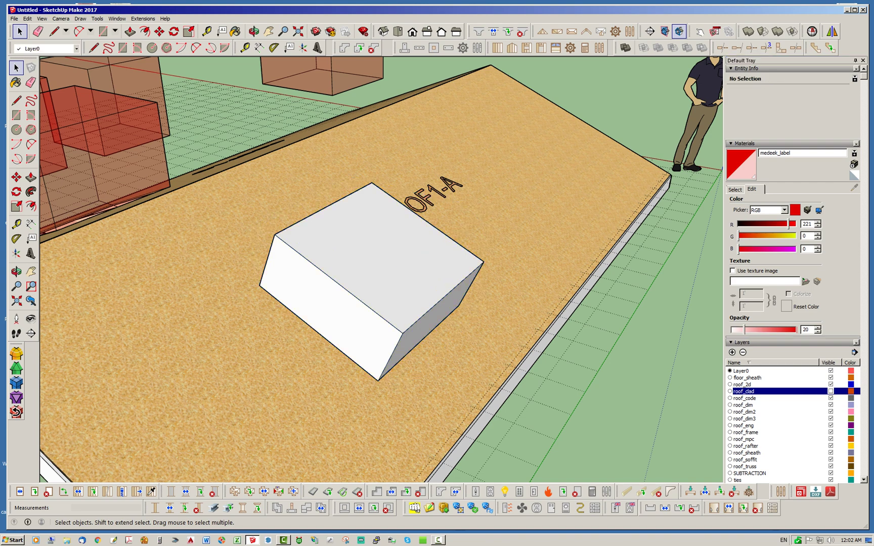
# Step: Paint the SUBTRACT_2 box with the translucent red medeek_label material from the model's materials
pyautogui.click(735, 189)
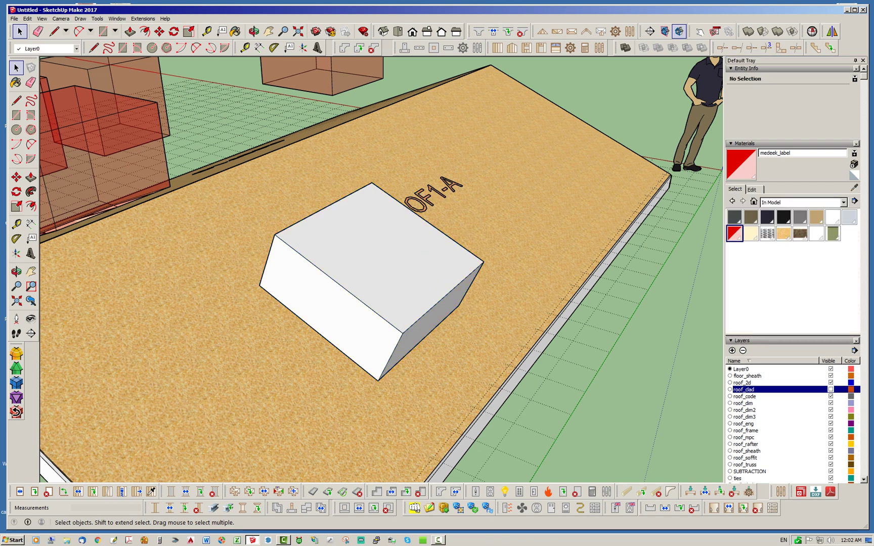
pyautogui.click(735, 233)
pyautogui.click(405, 274)
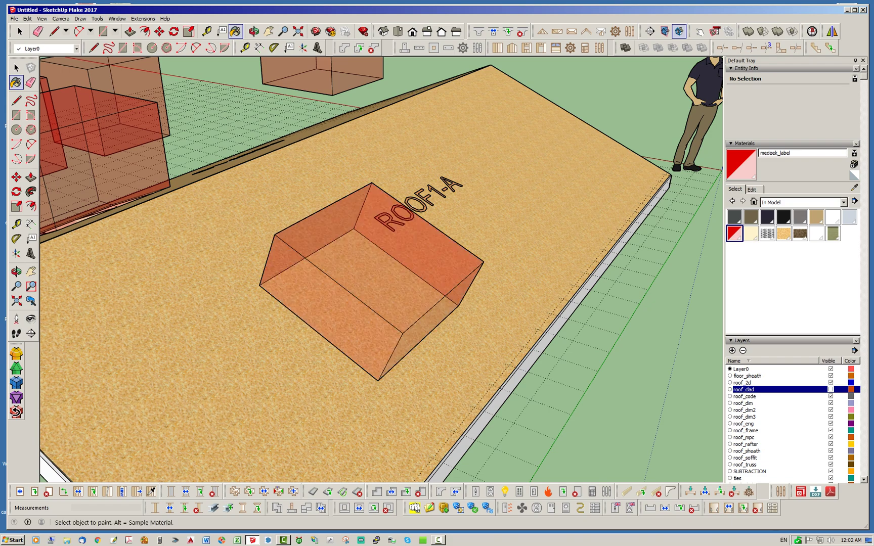
# Step: Cut the SUBTRACT_2 box and paste it in place inside the ROOF1 truss assembly group
pyautogui.press('space')
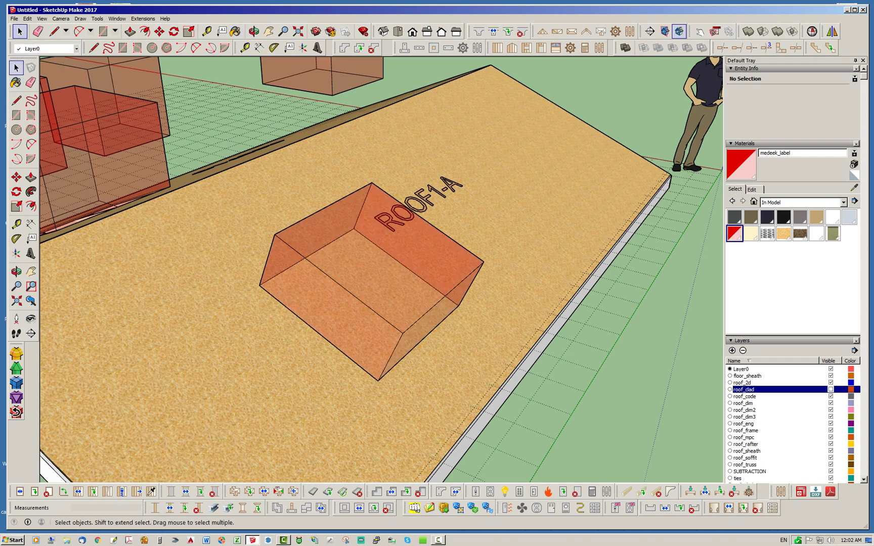
pyautogui.scroll(-5, 498, 189)
pyautogui.moveTo(498, 189); pyautogui.dragTo(453, 241, button='middle')
pyautogui.click(445, 243)
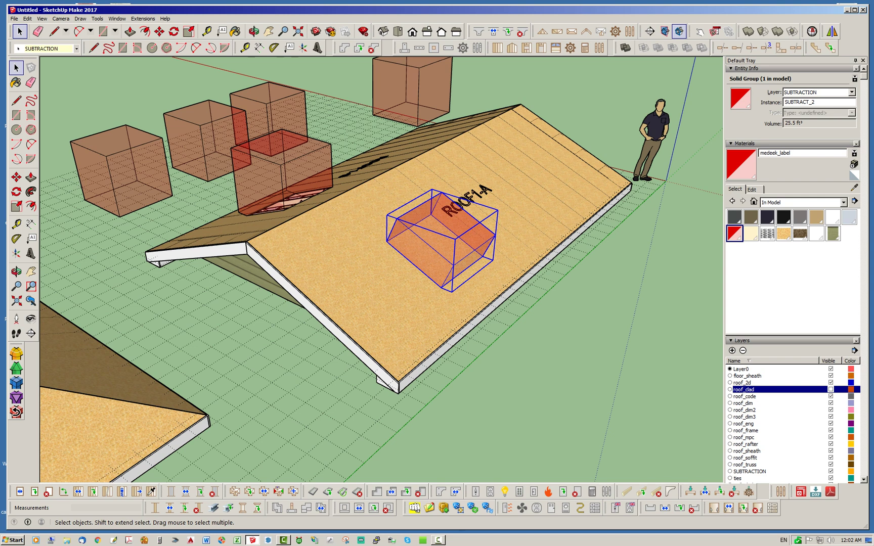
pyautogui.click(28, 19)
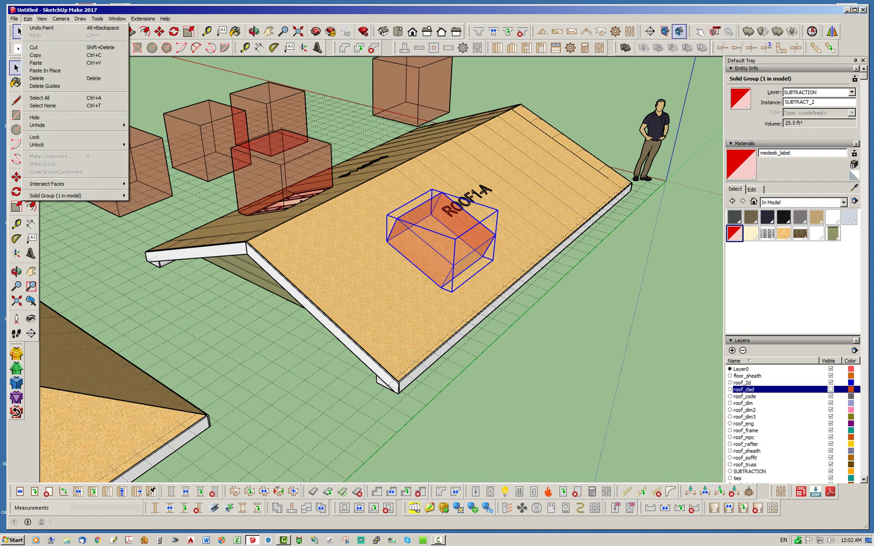
pyautogui.click(42, 47)
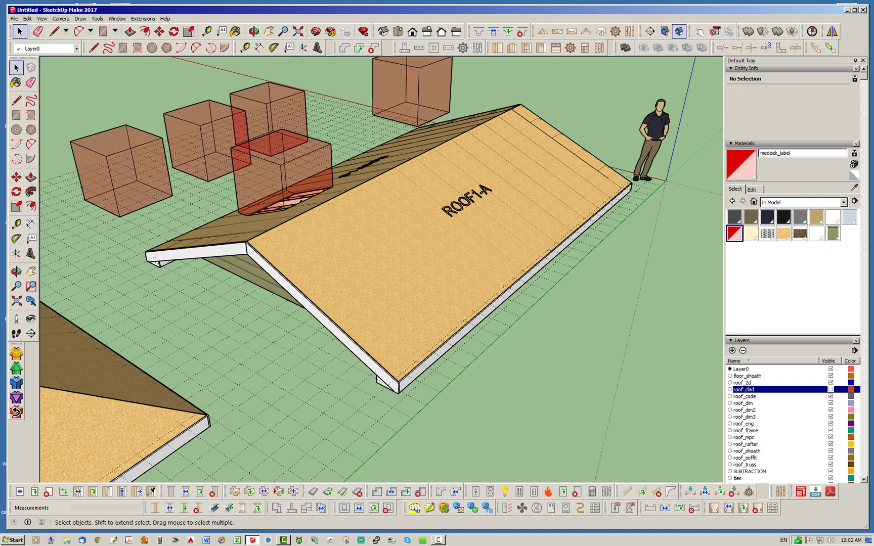
pyautogui.doubleClick(334, 263)
pyautogui.click(28, 19)
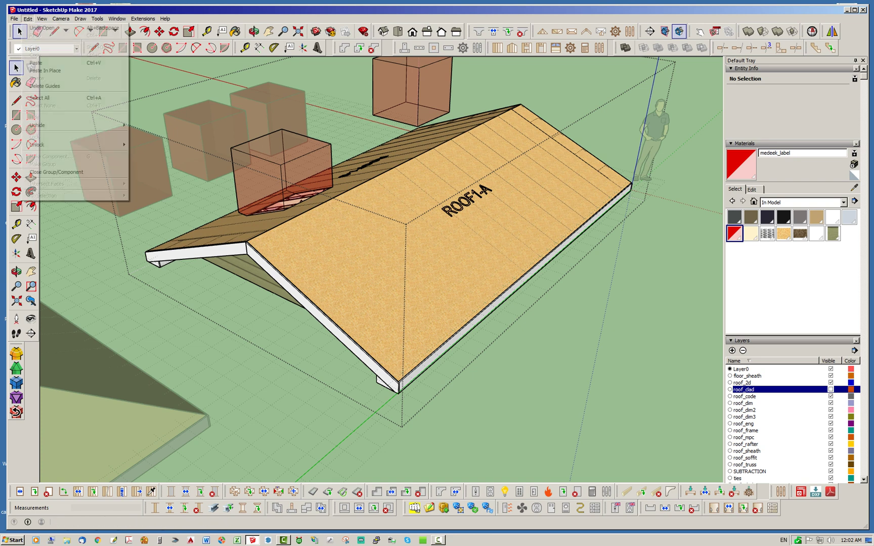
pyautogui.click(45, 71)
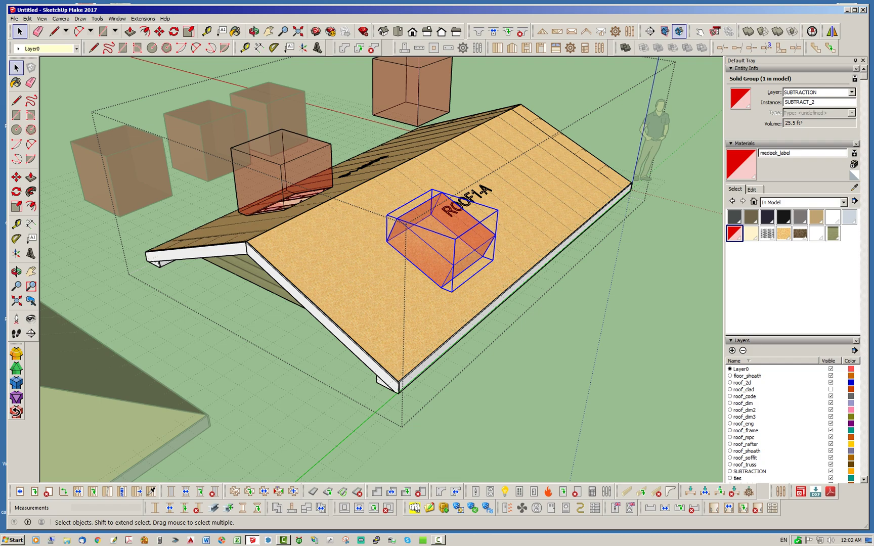
pyautogui.click(511, 395)
# Step: Make the roof_clad layer visible and regenerate the ROOF1 truss assembly
pyautogui.moveTo(481, 314); pyautogui.dragTo(450, 349, button='middle')
pyautogui.scroll(2, 379, 326)
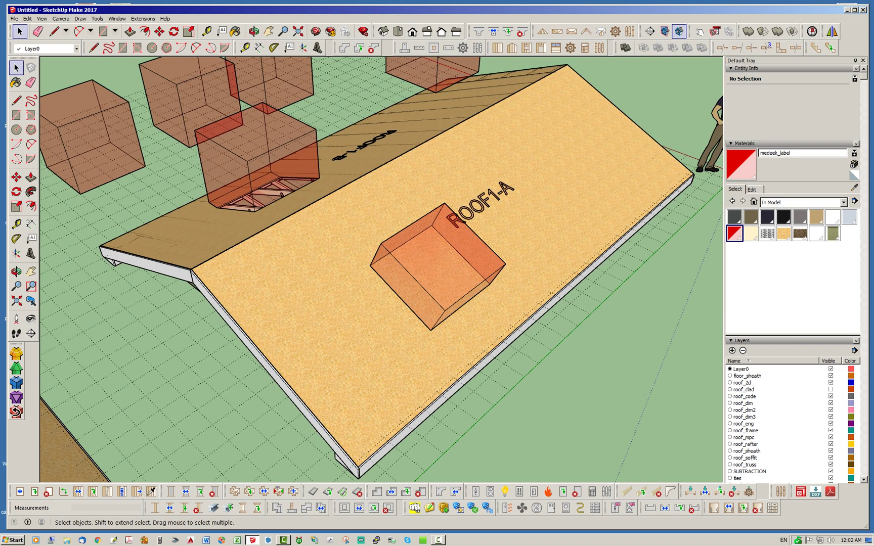
pyautogui.click(831, 389)
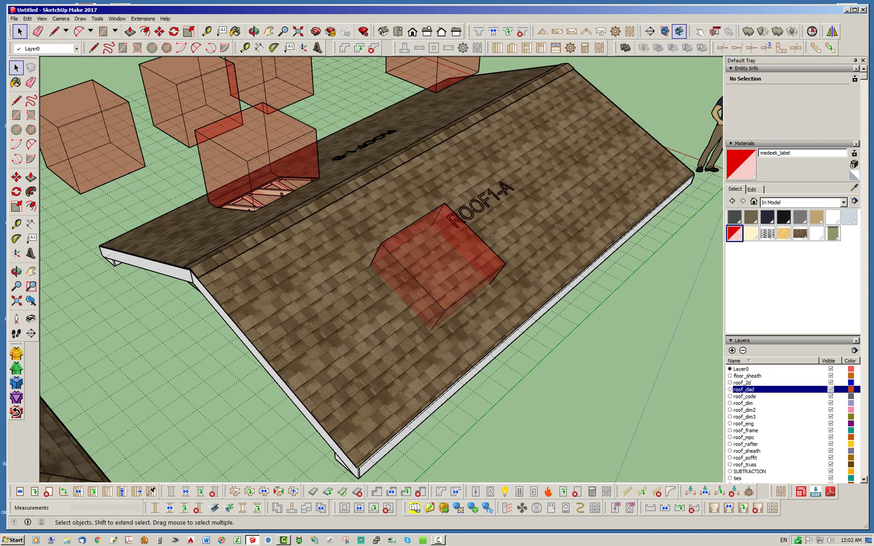
pyautogui.rightClick(517, 193)
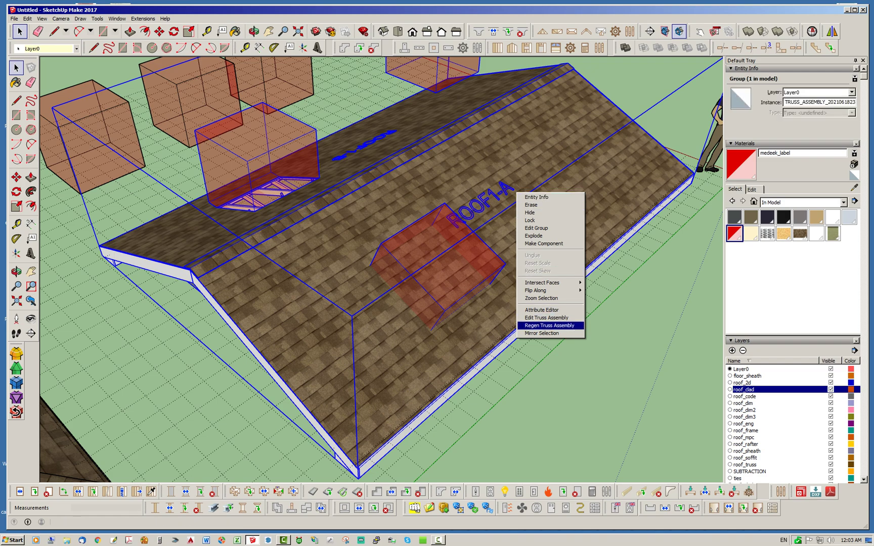
pyautogui.click(552, 325)
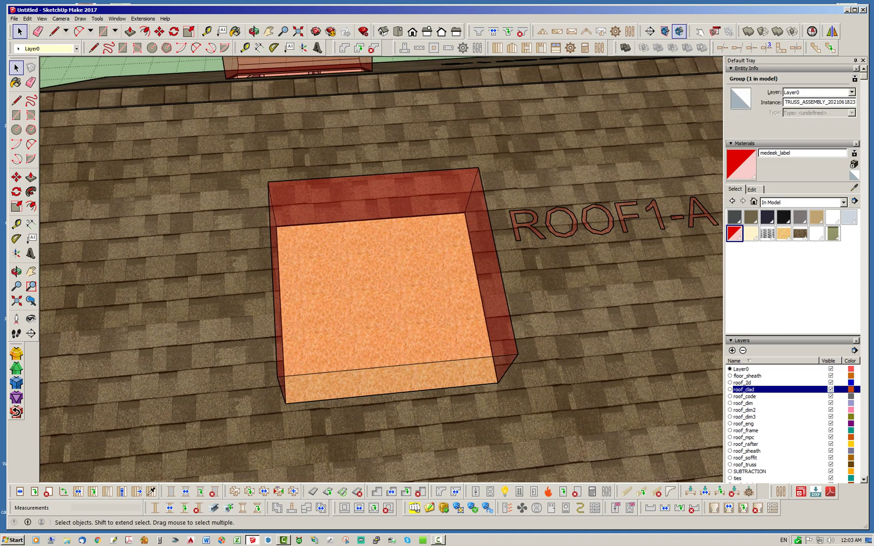
# Step: Inspect the SUBTRACT_2 opening in the ROOF1-A slope and briefly open the Medeek Truss global settings
pyautogui.moveTo(435, 263); pyautogui.dragTo(379, 268, button='middle')
pyautogui.press('space')
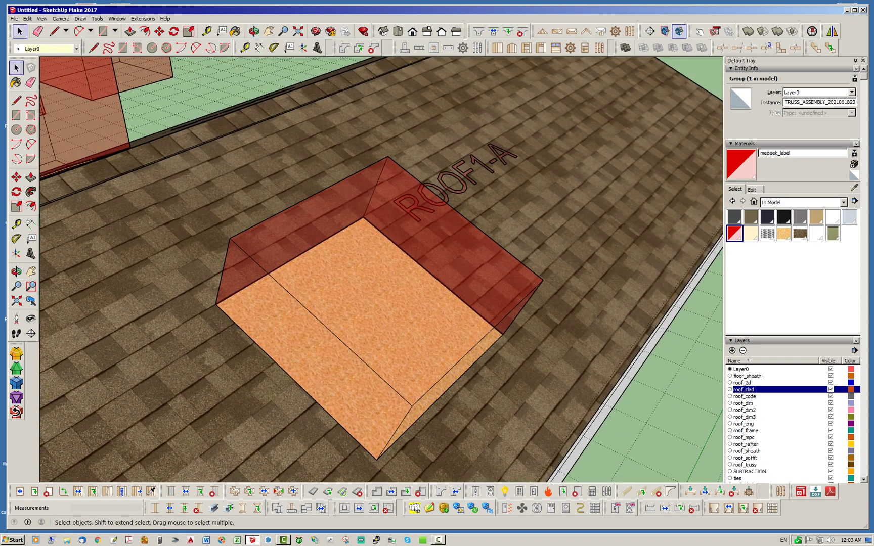
pyautogui.scroll(-4, 498, 258)
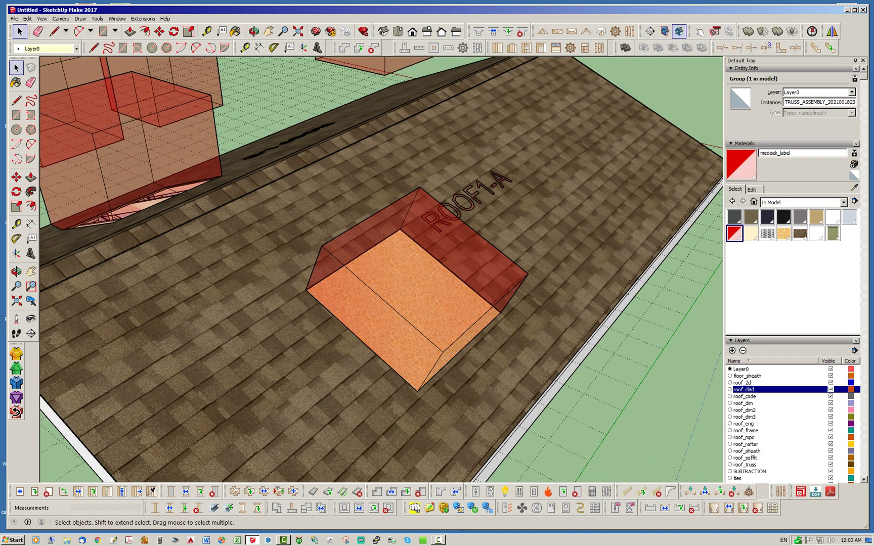
pyautogui.scroll(-3, 515, 257)
pyautogui.moveTo(404, 253); pyautogui.dragTo(544, 263, button='middle')
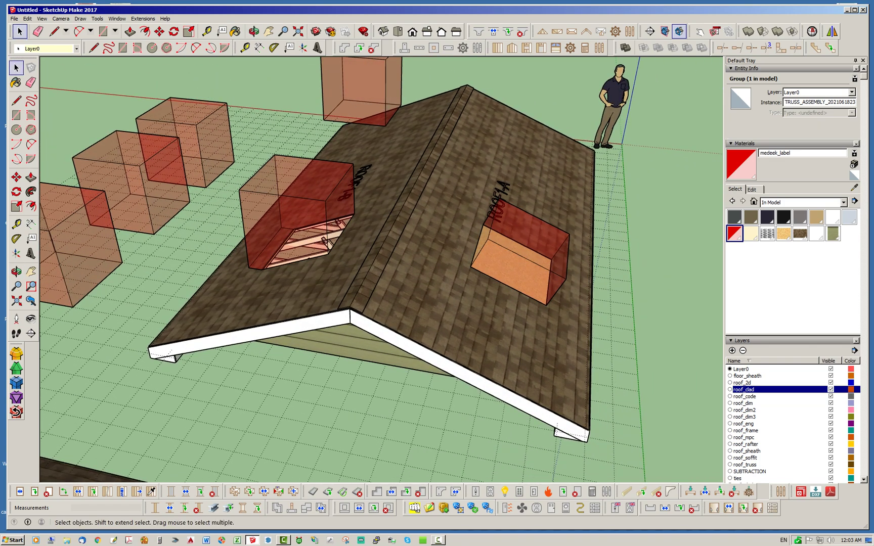
pyautogui.click(630, 31)
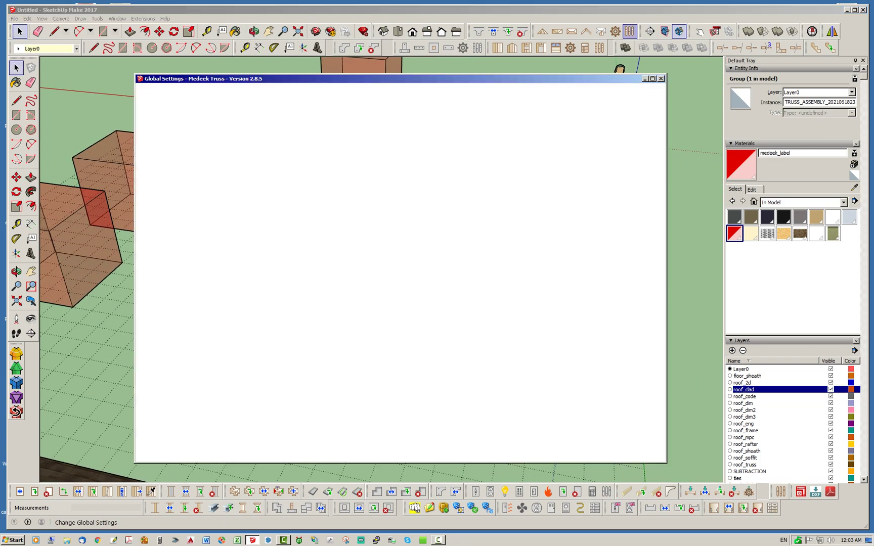
pyautogui.click(424, 373)
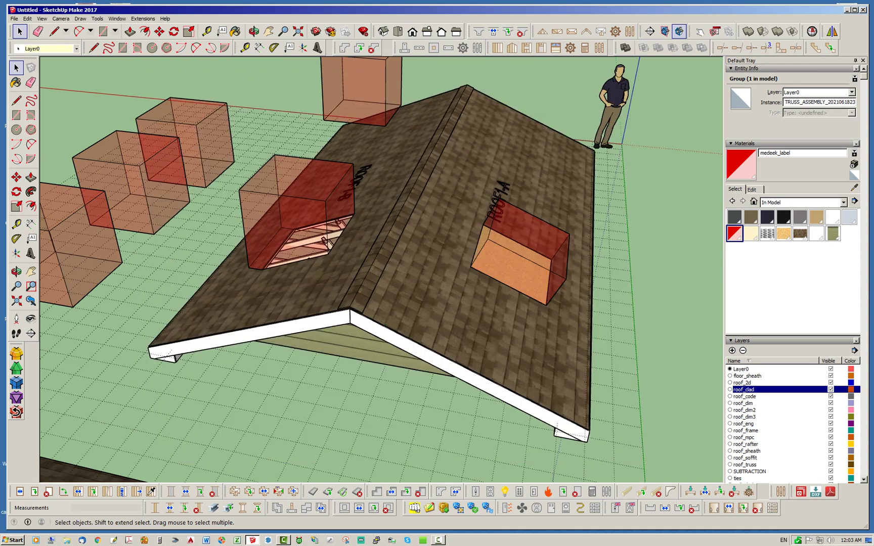
# Step: Compare the roof openings at the boxes on the ROOF1-B and ROOF1-A slopes
pyautogui.moveTo(329, 249); pyautogui.dragTo(377, 253, button='middle')
pyautogui.scroll(5, 375, 242)
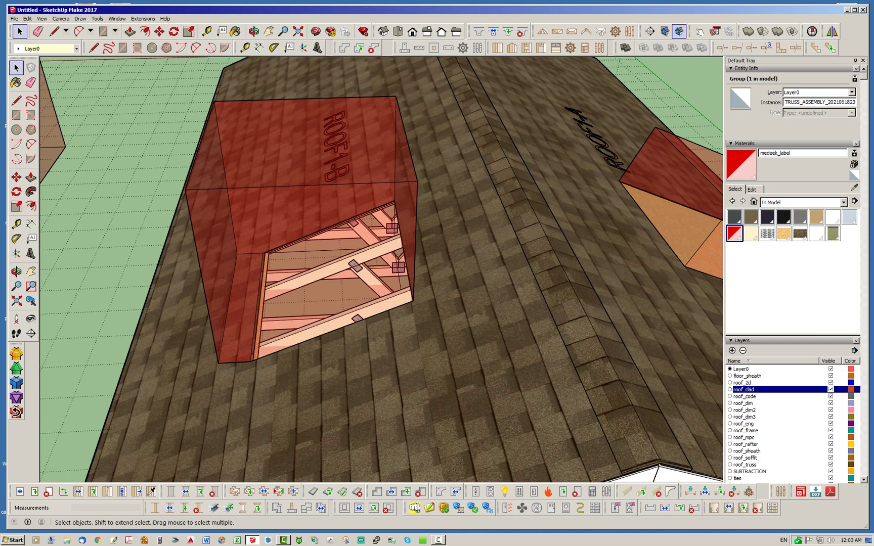
pyautogui.scroll(-3, 344, 284)
pyautogui.moveTo(344, 284); pyautogui.dragTo(230, 286, button='middle')
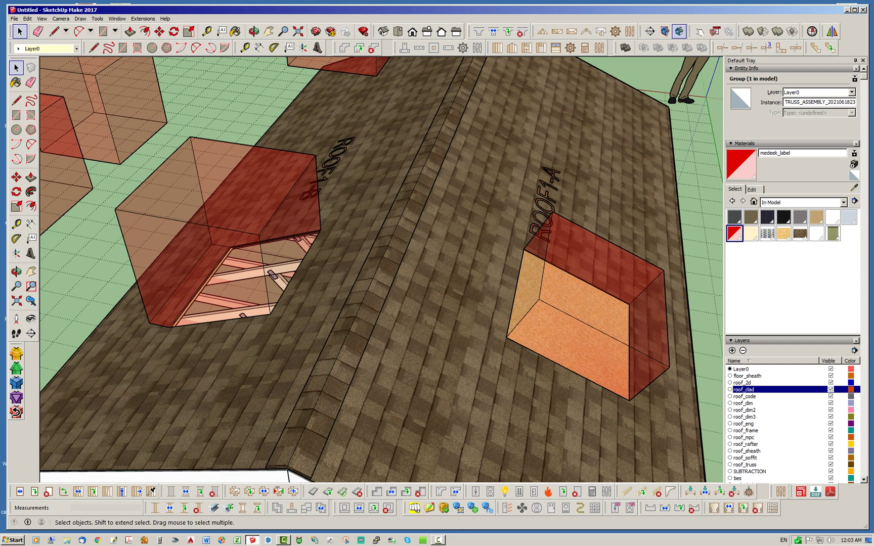
pyautogui.moveTo(395, 233); pyautogui.dragTo(374, 238, button='middle')
pyautogui.scroll(-6, 496, 248)
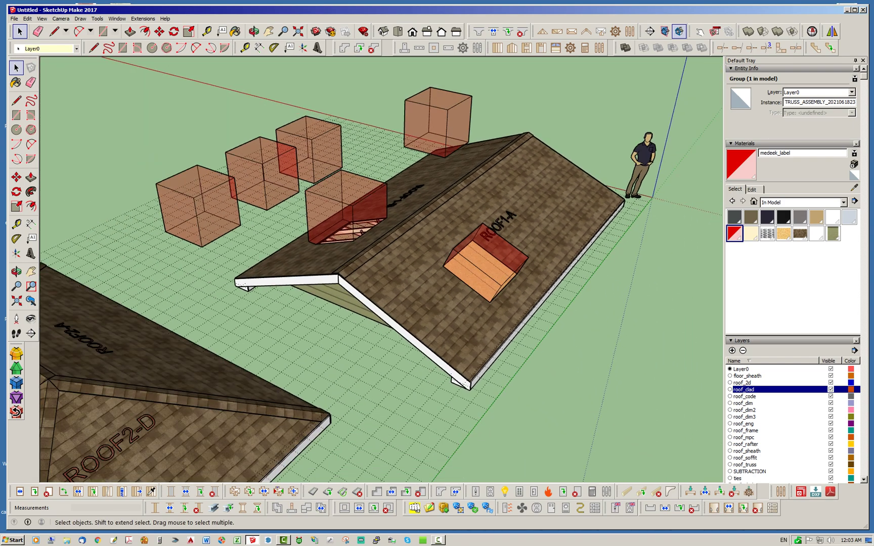
pyautogui.moveTo(298, 207); pyautogui.dragTo(478, 224, button='middle')
pyautogui.scroll(-5, 407, 242)
pyautogui.scroll(4, 478, 224)
pyautogui.moveTo(395, 228); pyautogui.dragTo(455, 271, button='middle')
pyautogui.click(358, 334)
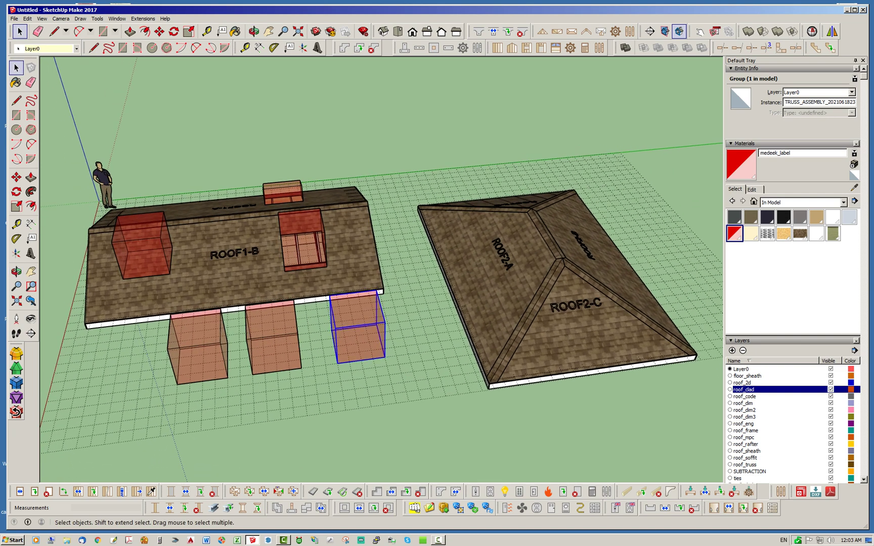
pyautogui.click(529, 234)
pyautogui.rightClick(530, 234)
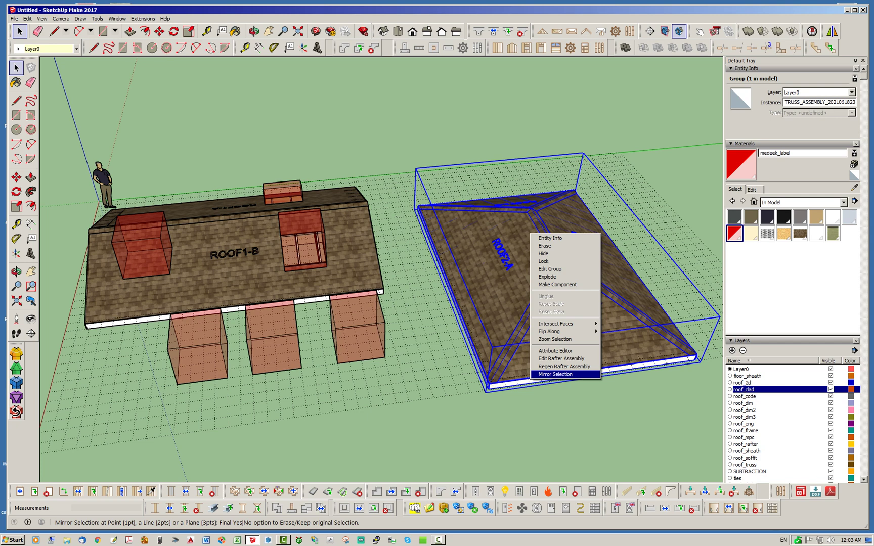
pyautogui.click(555, 374)
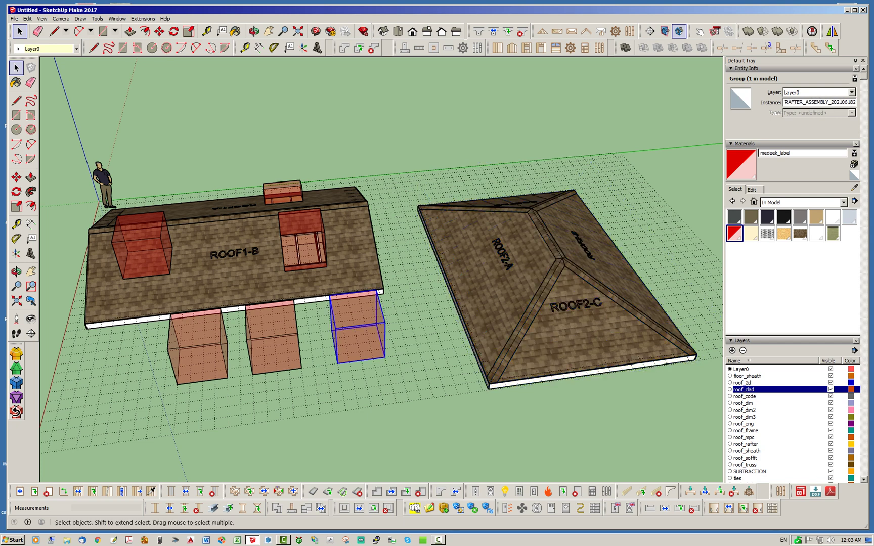
# Step: Name the instance of the loose box closest to the hip roof SUBTRACT
pyautogui.click(802, 102)
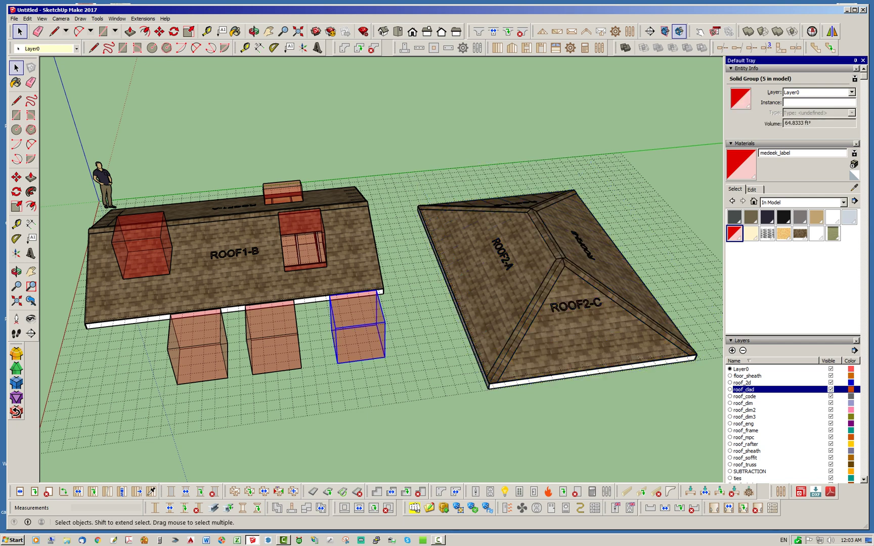
pyautogui.write('SUBTRACT')
pyautogui.click(546, 119)
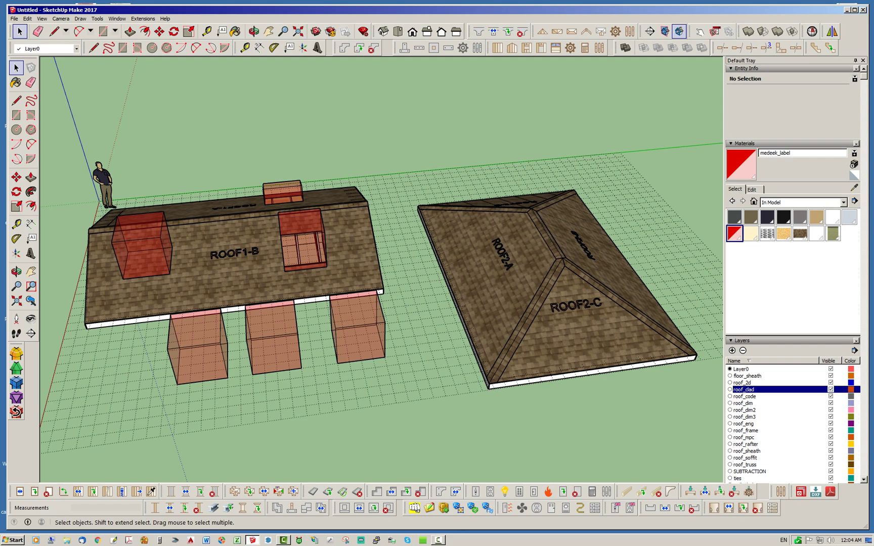
# Step: Cut the loose box named SUBTRACT and paste it in place inside the ROOF2 rafter assembly group
pyautogui.moveTo(552, 131); pyautogui.dragTo(417, 198, button='middle')
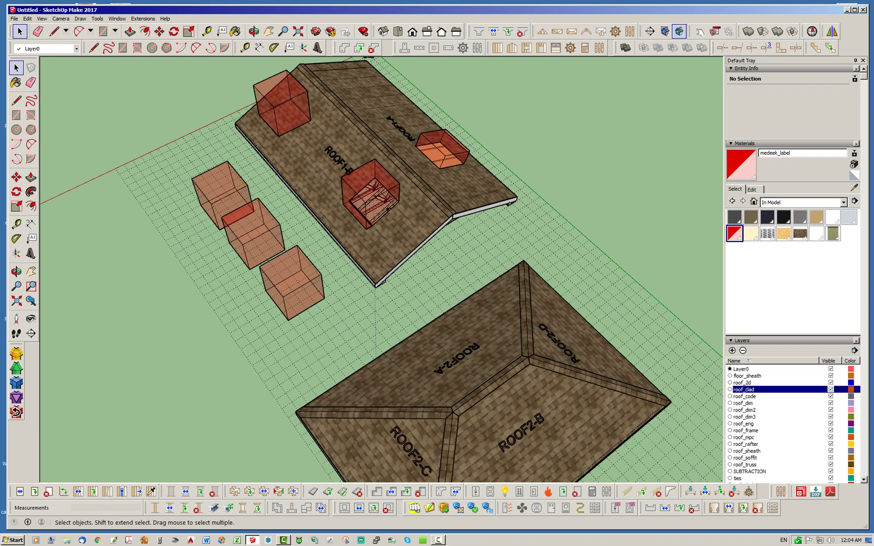
pyautogui.scroll(6, 434, 136)
pyautogui.scroll(3, 463, 162)
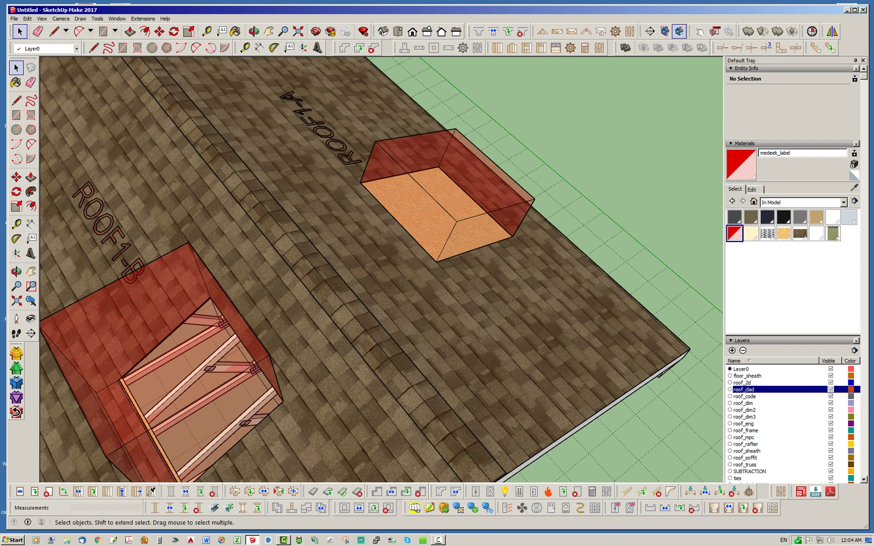
pyautogui.scroll(-8, 404, 144)
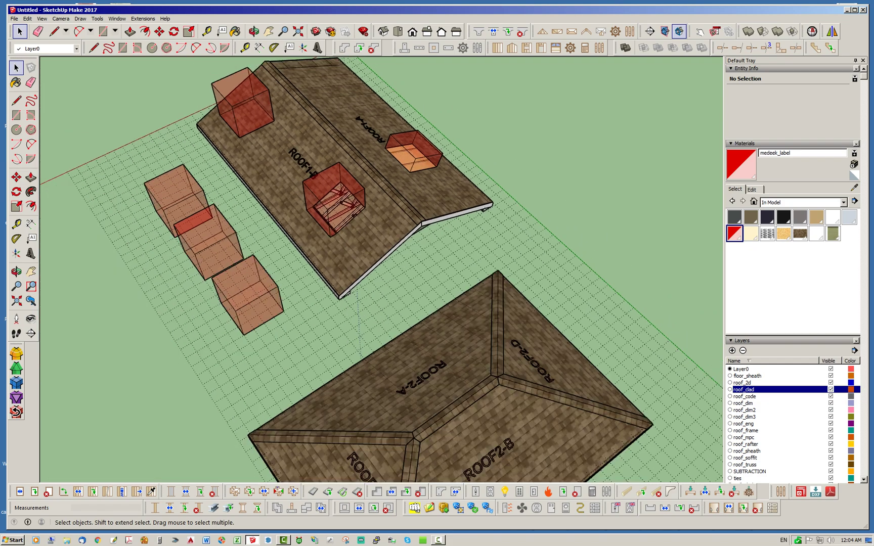
pyautogui.moveTo(404, 144); pyautogui.dragTo(453, 107, button='middle')
pyautogui.moveTo(395, 243); pyautogui.dragTo(425, 263, button='middle')
pyautogui.click(296, 329)
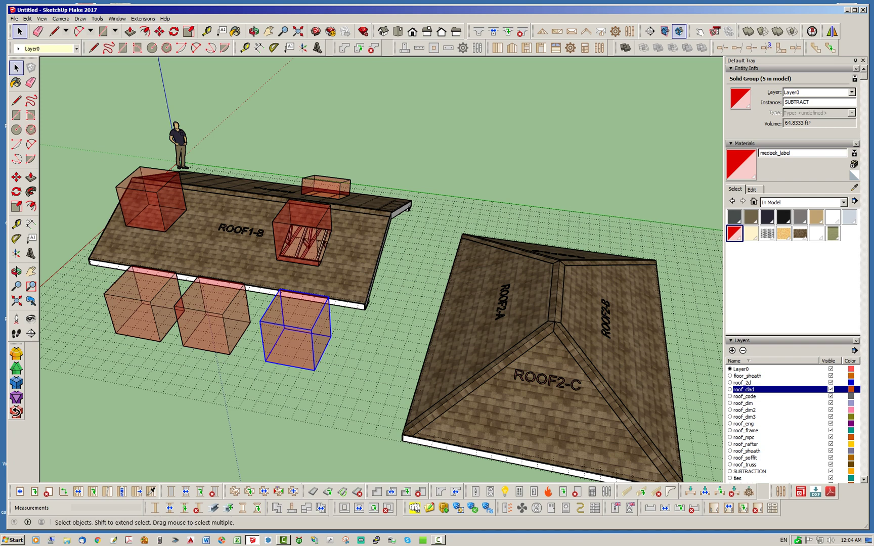
pyautogui.click(28, 19)
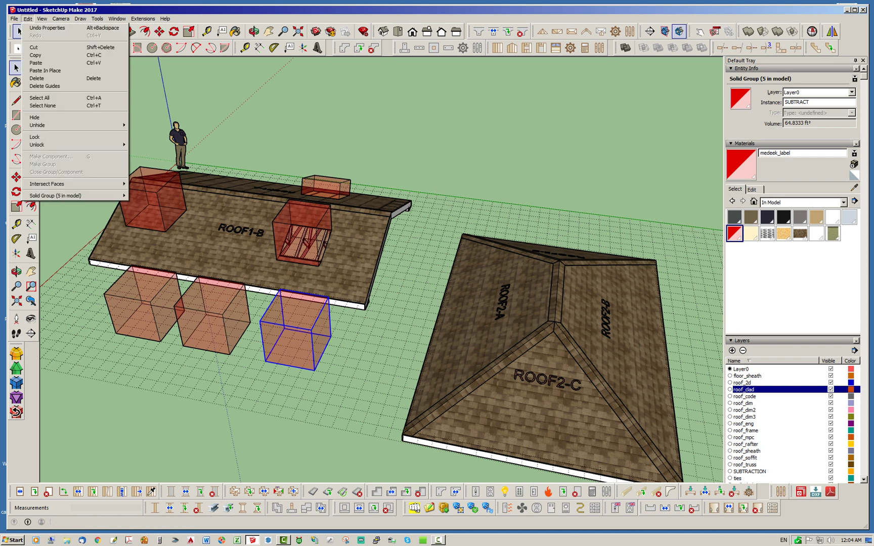
pyautogui.click(33, 47)
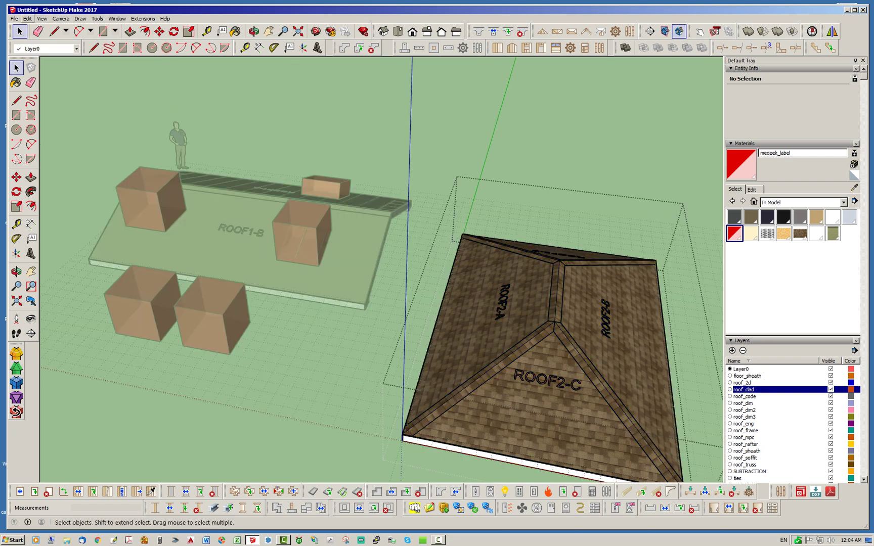
pyautogui.click(27, 18)
pyautogui.click(46, 71)
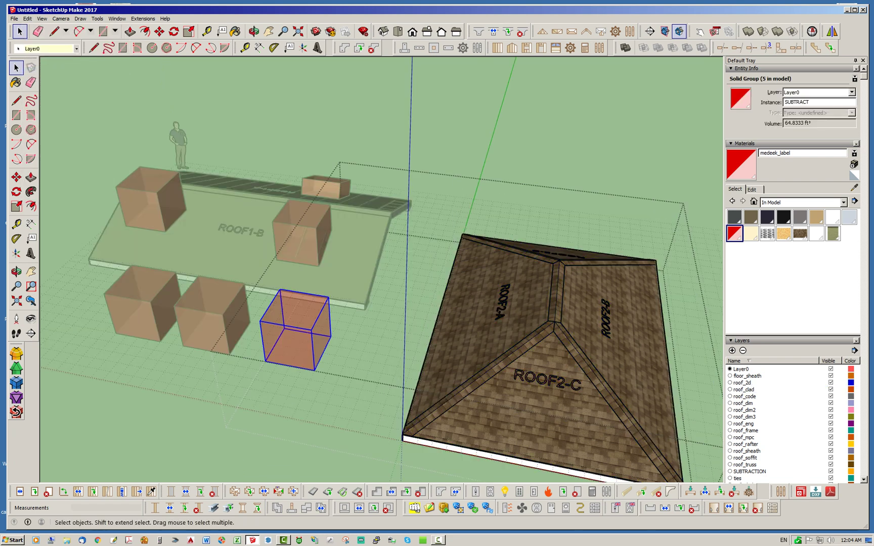
# Step: Move the SUBTRACT box about 10' 9" so it intersects the eave of the ROOF2-A slope, and leave the group
pyautogui.click(160, 32)
pyautogui.click(244, 463)
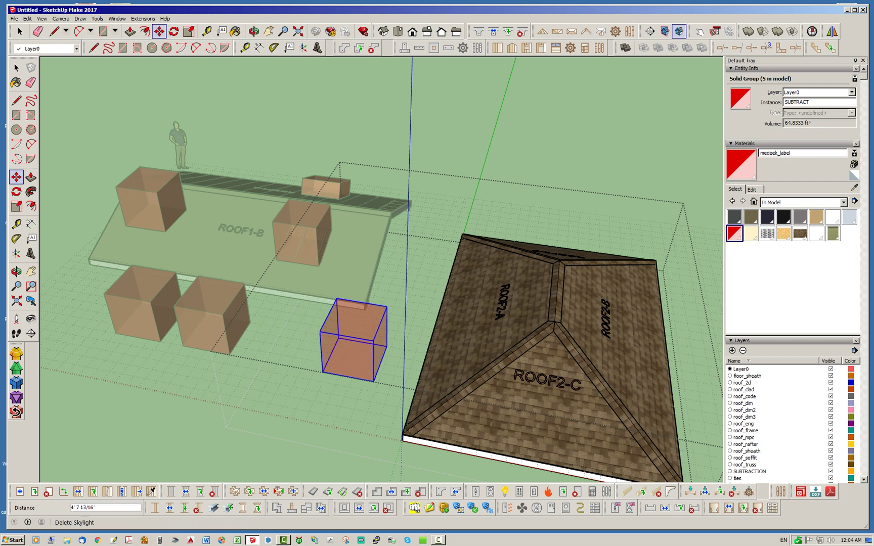
pyautogui.scroll(-2, 357, 309)
pyautogui.scroll(-1, 348, 296)
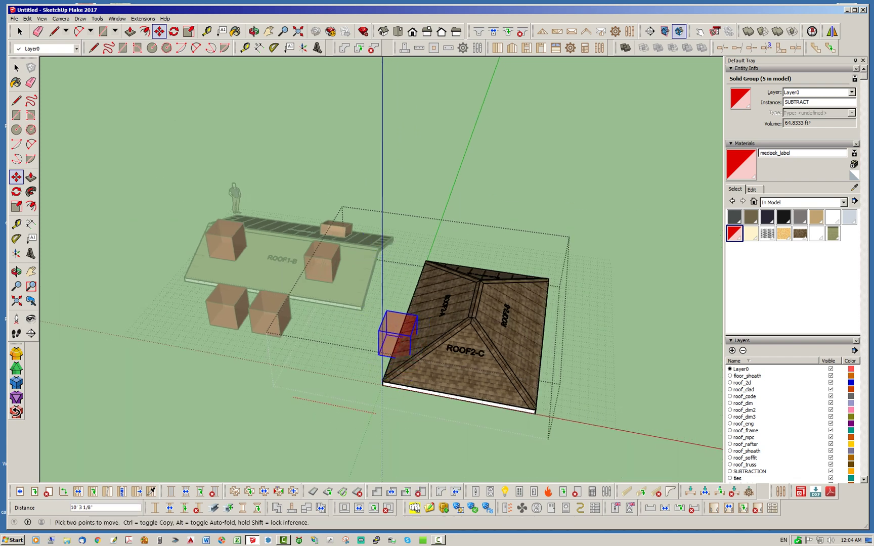
pyautogui.click(382, 411)
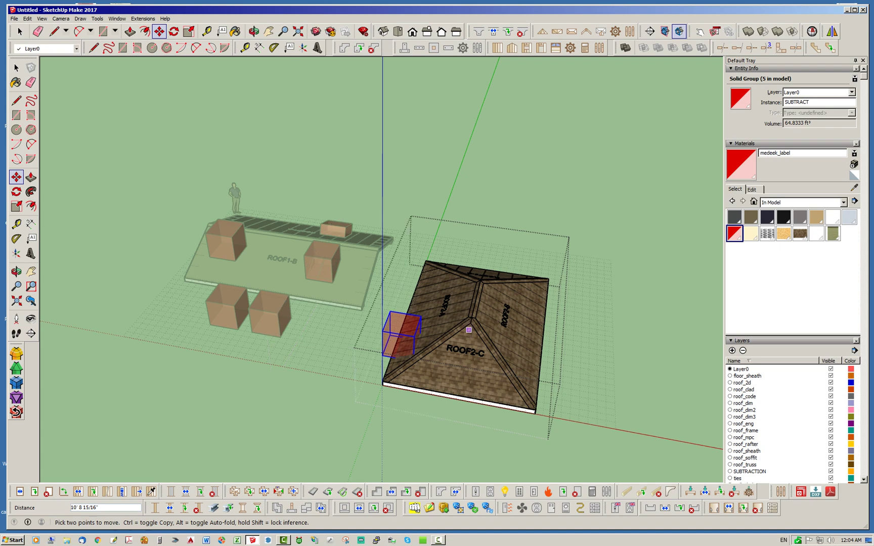
pyautogui.press('space')
pyautogui.click(350, 423)
# Step: Regenerate the ROOF2 rafter assembly with the SUBTRACT box at its ROOF2-A eave
pyautogui.moveTo(349, 405); pyautogui.dragTo(445, 399, button='middle')
pyautogui.scroll(3, 477, 300)
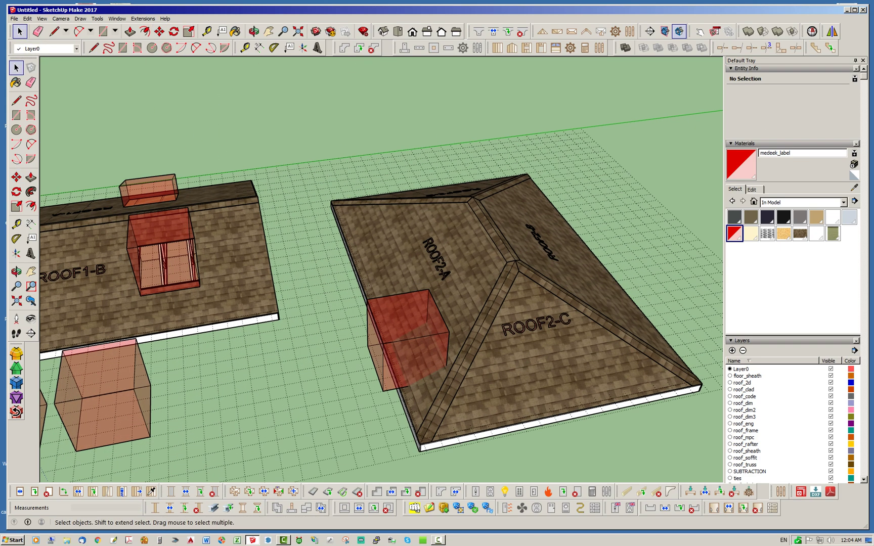
pyautogui.click(478, 301)
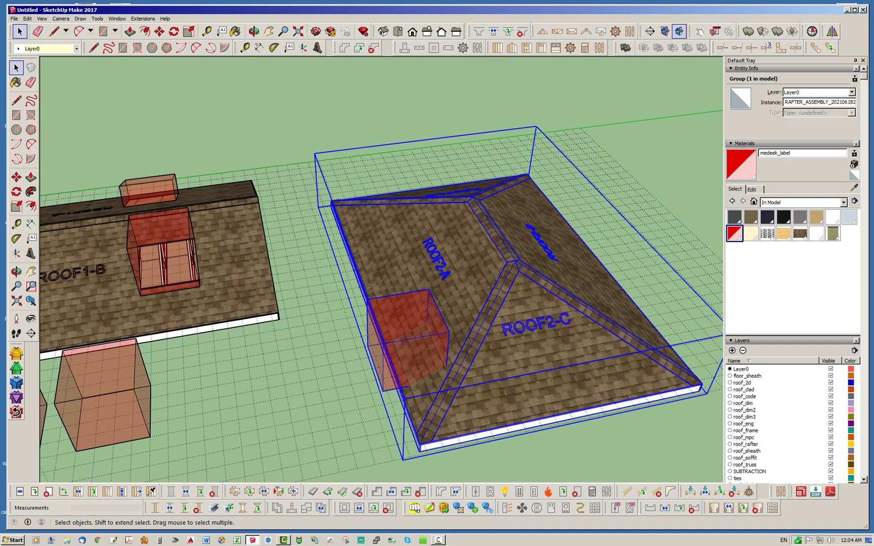
pyautogui.doubleClick(411, 324)
pyautogui.click(411, 324)
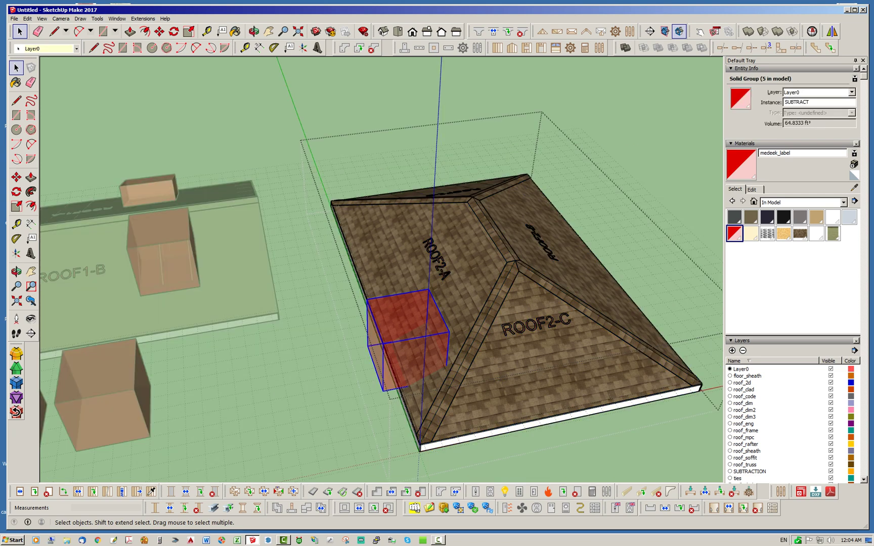
pyautogui.press('Escape')
pyautogui.rightClick(478, 284)
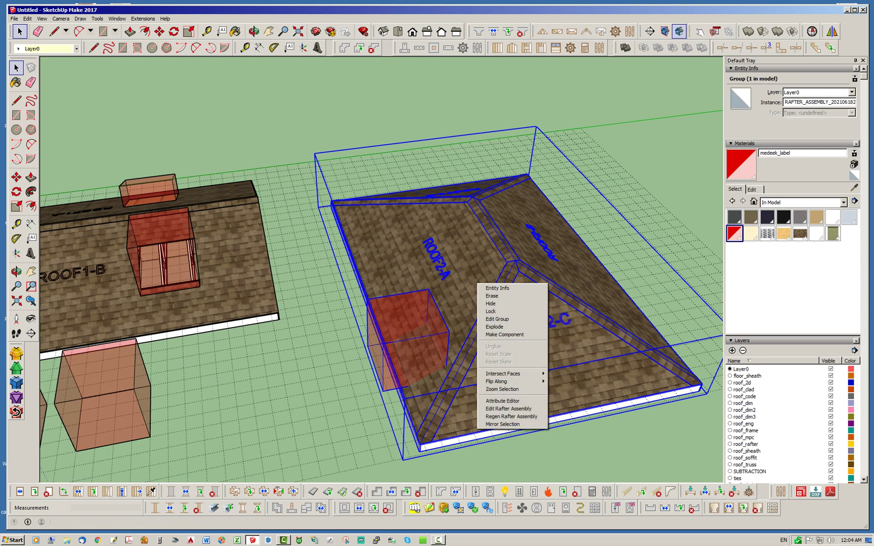
pyautogui.click(511, 416)
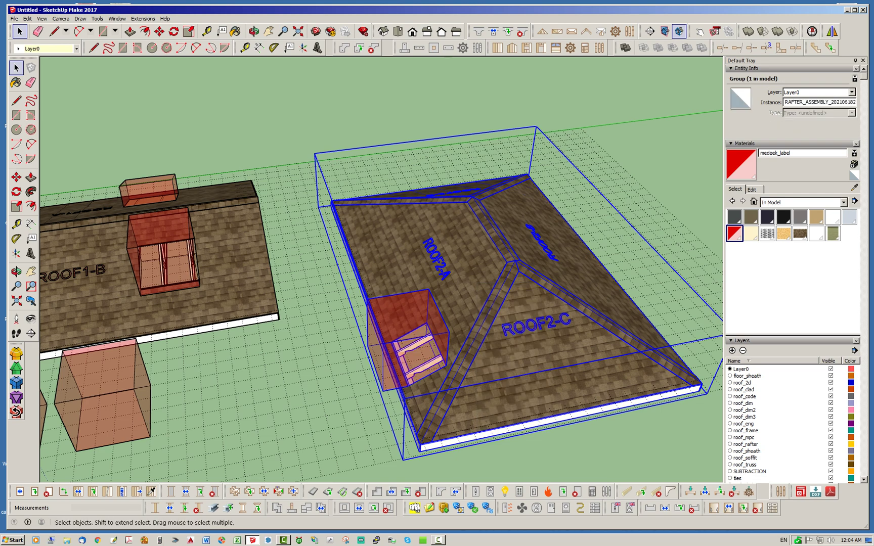
# Step: Push/Pull the underside of the SUBTRACT box at the ROOF2-A eave down to well below the fascia, and leave the nested groups
pyautogui.scroll(8, 404, 369)
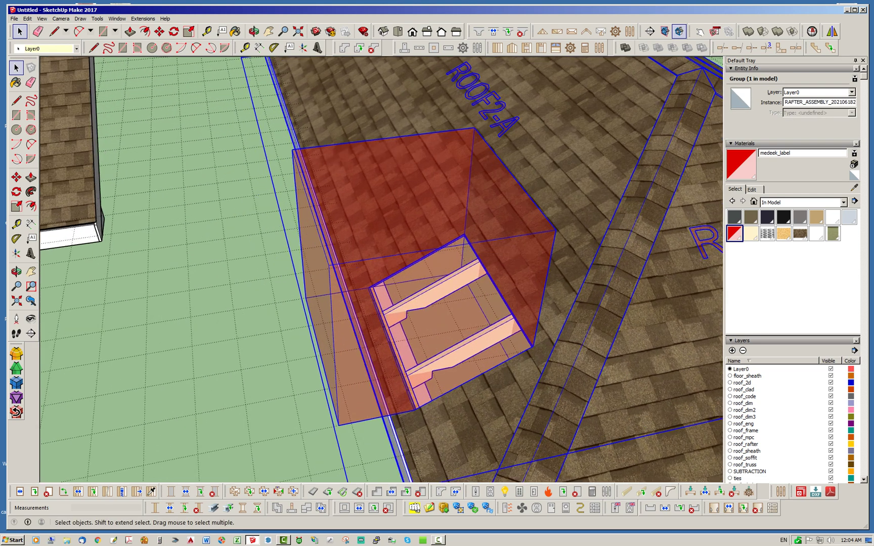
pyautogui.moveTo(405, 366)
pyautogui.mouseDown(button='middle')
pyautogui.moveTo(404, 324)
pyautogui.moveTo(498, 235)
pyautogui.moveTo(541, 245)
pyautogui.moveTo(423, 304)
pyautogui.moveTo(415, 268)
pyautogui.moveTo(379, 334)
pyautogui.moveTo(334, 309)
pyautogui.moveTo(395, 273)
pyautogui.moveTo(429, 152)
pyautogui.mouseUp(button='middle')
pyautogui.scroll(-4, 429, 151)
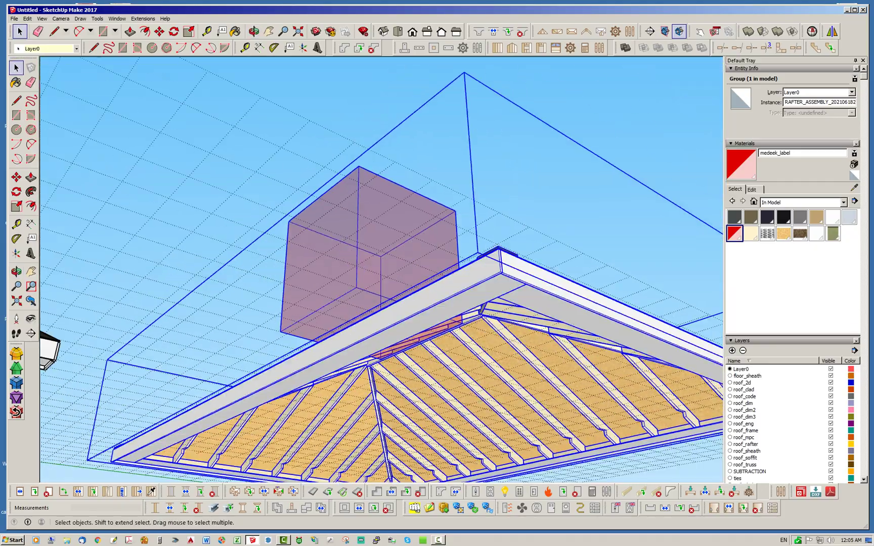
pyautogui.click(429, 150)
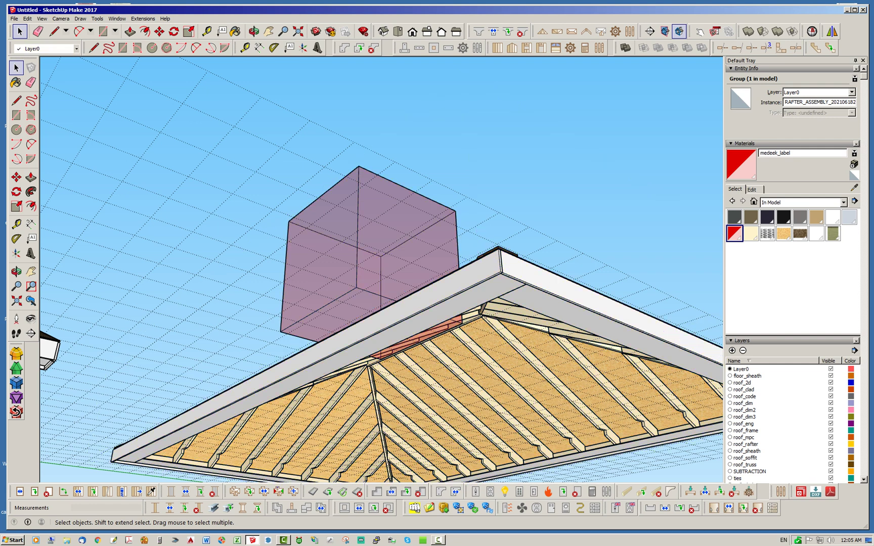
pyautogui.click(440, 298)
pyautogui.doubleClick(407, 227)
pyautogui.click(407, 228)
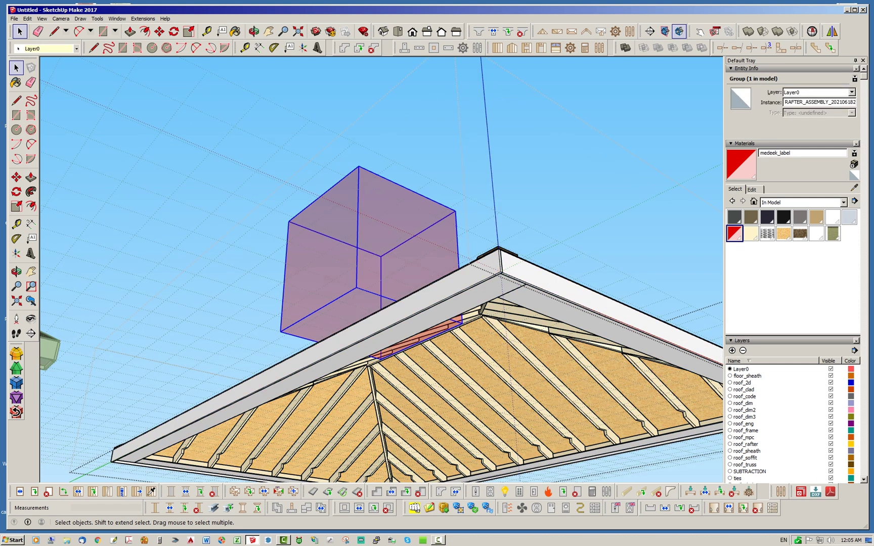
pyautogui.click(130, 31)
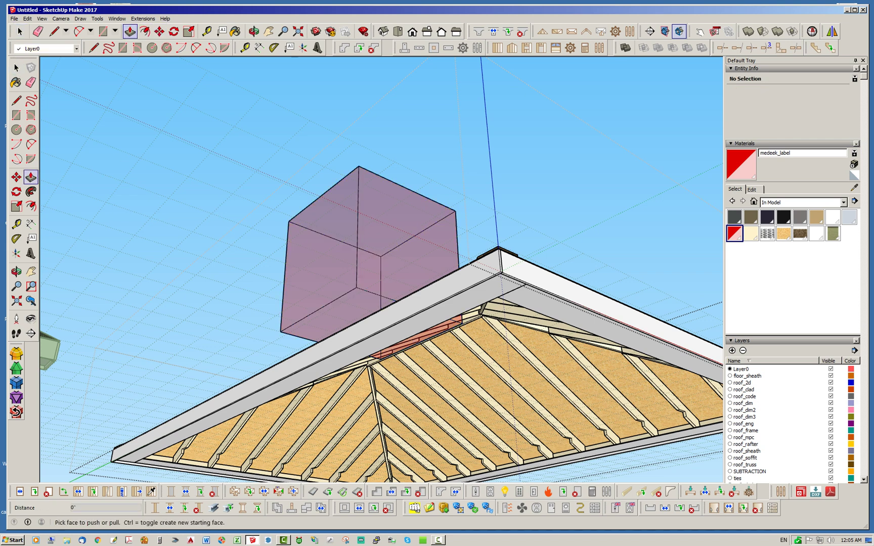
pyautogui.click(19, 31)
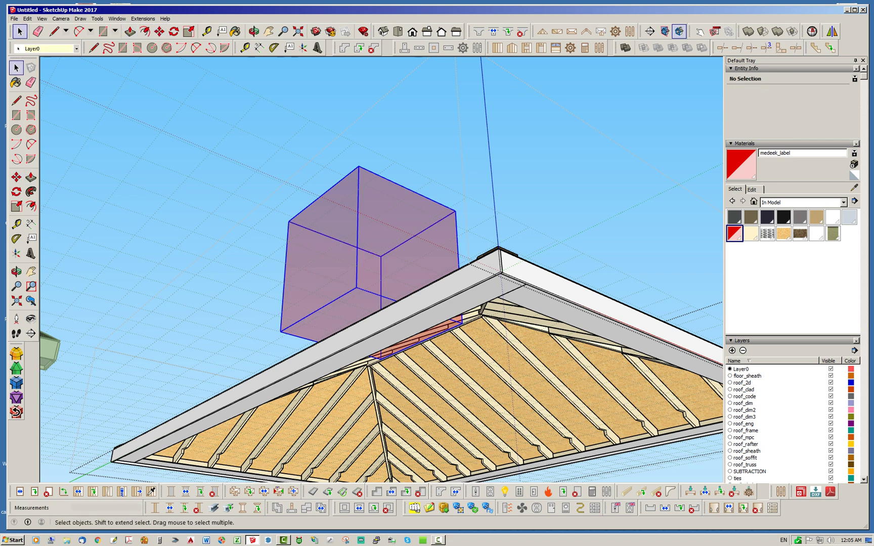
pyautogui.doubleClick(336, 316)
pyautogui.click(336, 316)
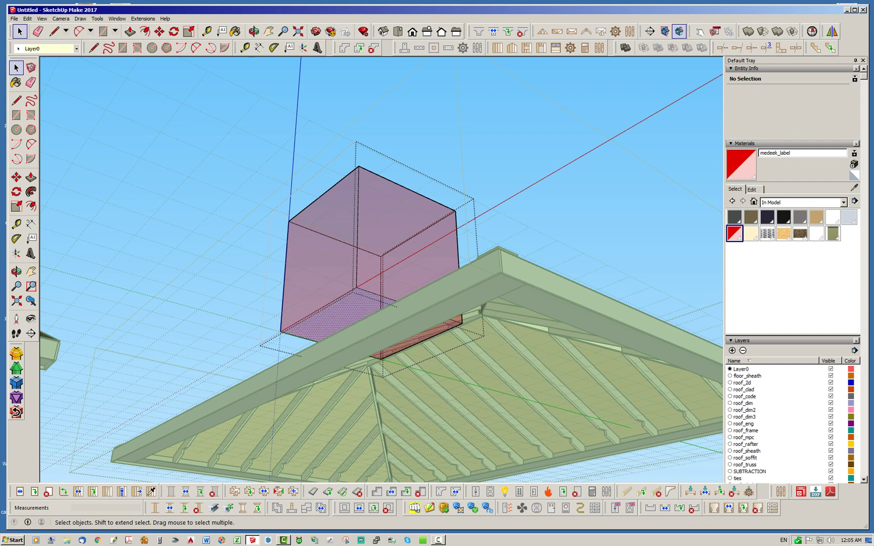
pyautogui.press('p')
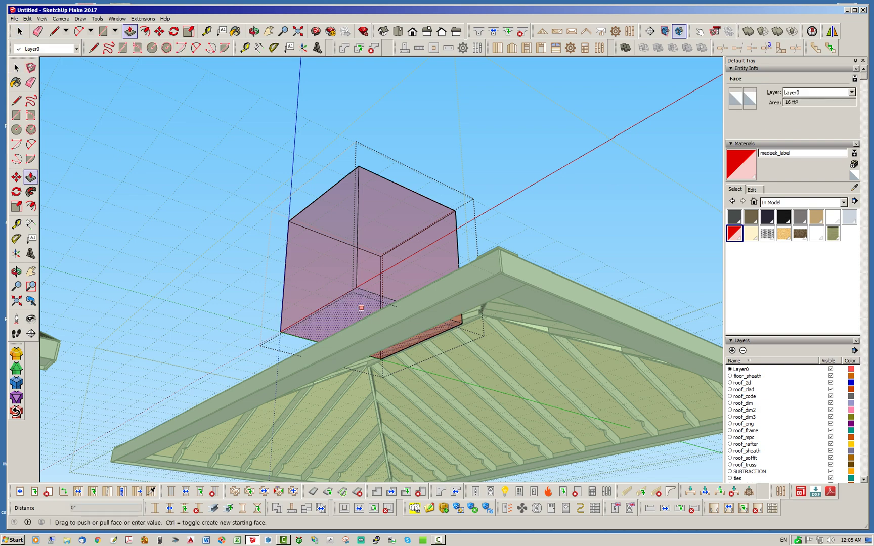
pyautogui.moveTo(365, 380); pyautogui.dragTo(351, 441, button='middle')
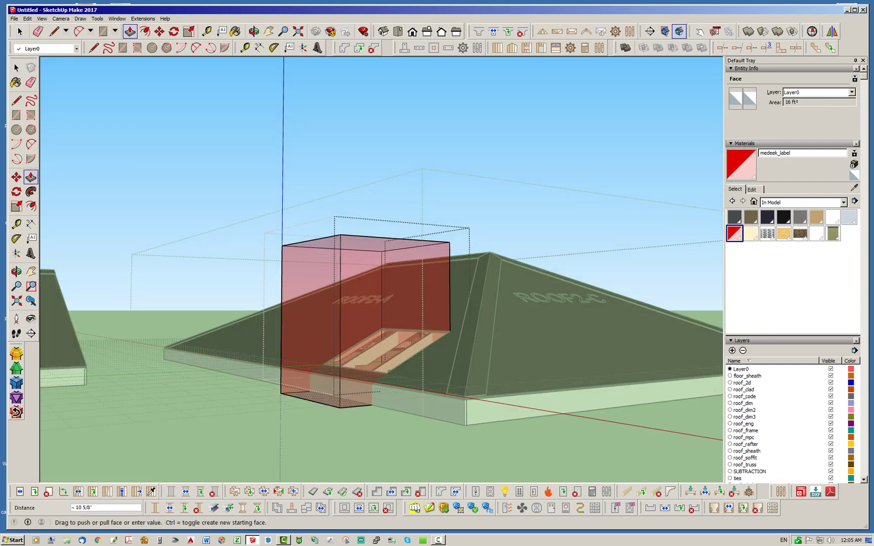
pyautogui.click(350, 372)
pyautogui.press('space')
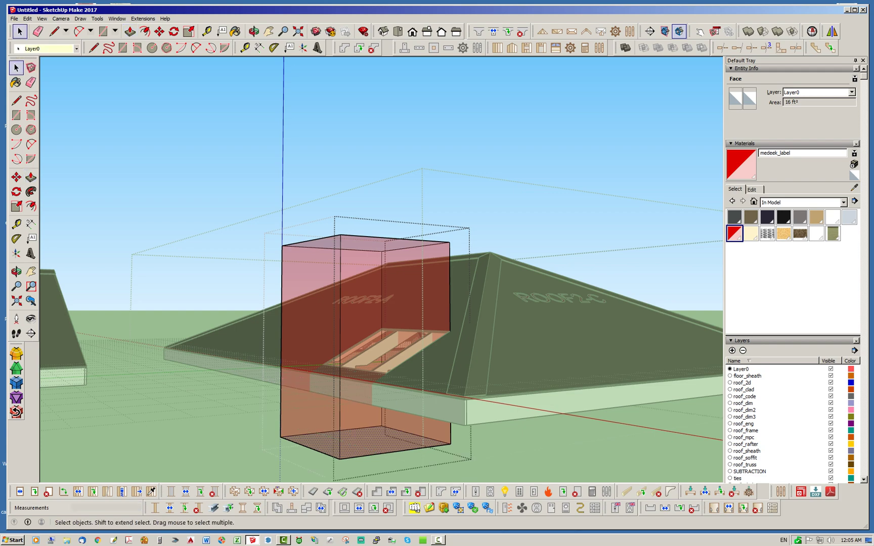
pyautogui.click(516, 167)
pyautogui.moveTo(486, 177); pyautogui.dragTo(456, 298, button='middle')
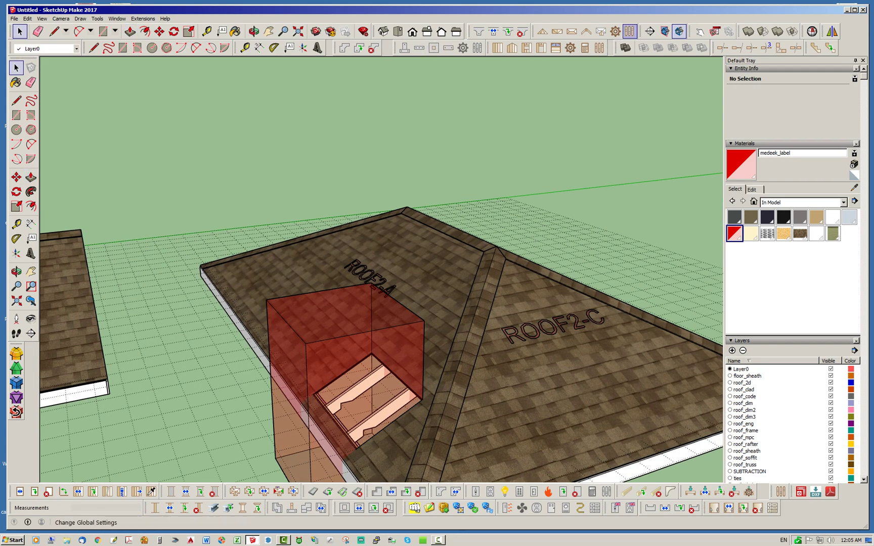
# Step: Set Subtractive Geometry to YES in the Medeek Truss global settings, save the settings and close them
pyautogui.click(630, 31)
pyautogui.click(596, 144)
pyautogui.click(582, 152)
pyautogui.click(386, 372)
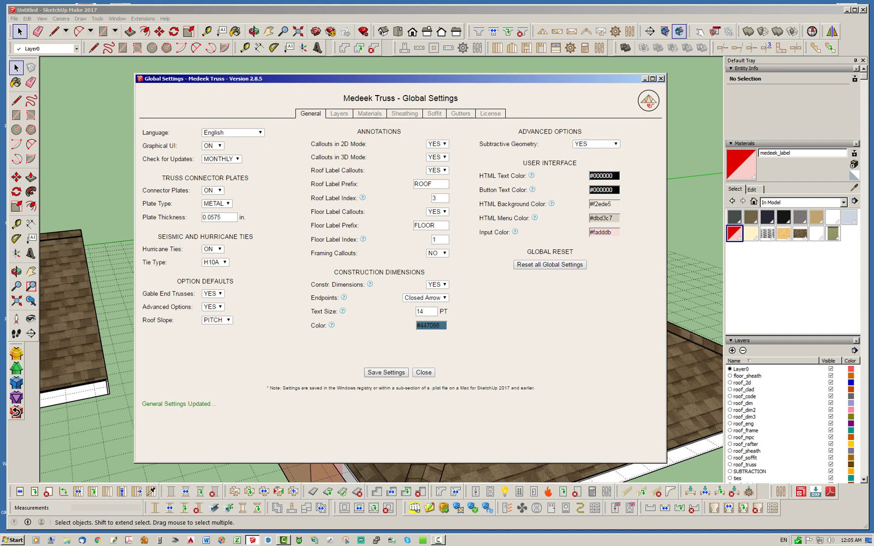
pyautogui.click(423, 372)
# Step: Regenerate the ROOF2 rafter assembly so the extended SUBTRACT box cuts it
pyautogui.rightClick(499, 299)
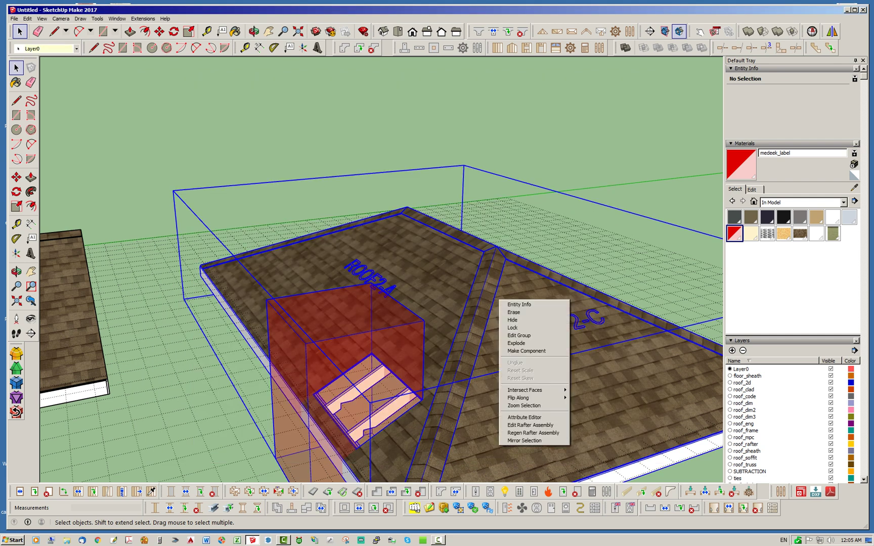
pyautogui.click(534, 433)
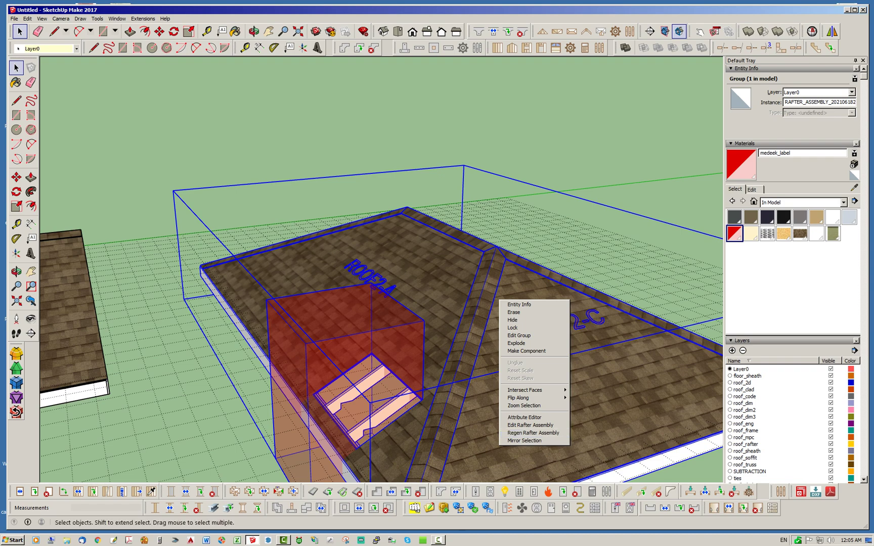
pyautogui.moveTo(263, 314); pyautogui.dragTo(387, 321, button='middle')
pyautogui.scroll(-1, 387, 321)
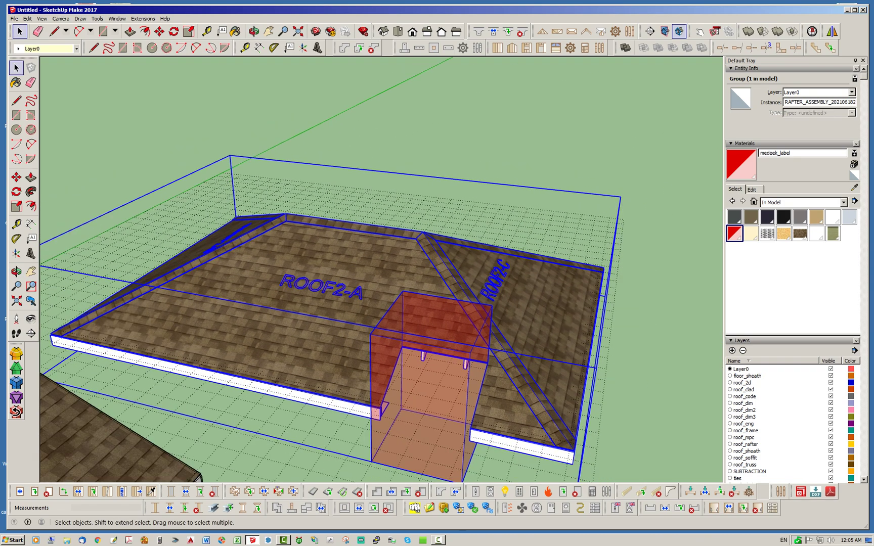
# Step: Examine the ROOF2-A eave cut from above and from the framing below, and compare it with the ROOF1 openings
pyautogui.click(642, 314)
pyautogui.moveTo(561, 324); pyautogui.dragTo(430, 334, button='middle')
pyautogui.scroll(4, 414, 342)
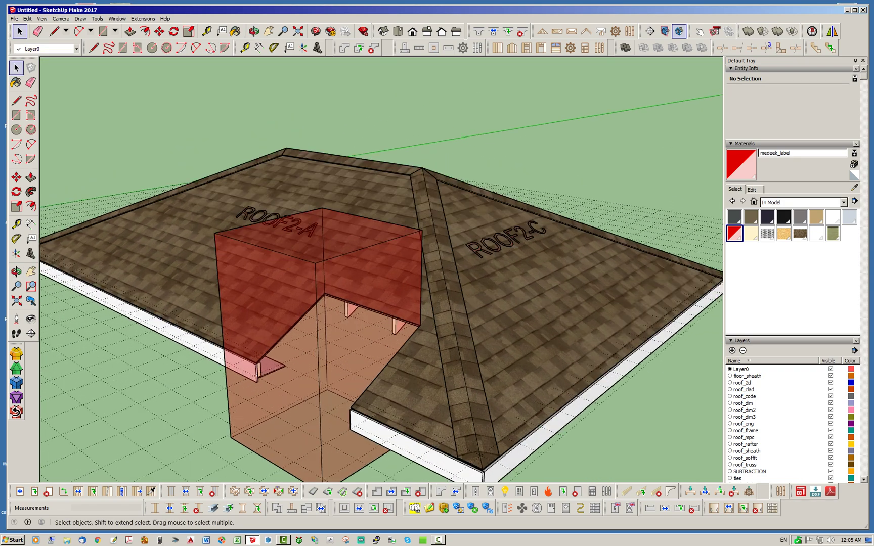
pyautogui.scroll(-5, 379, 268)
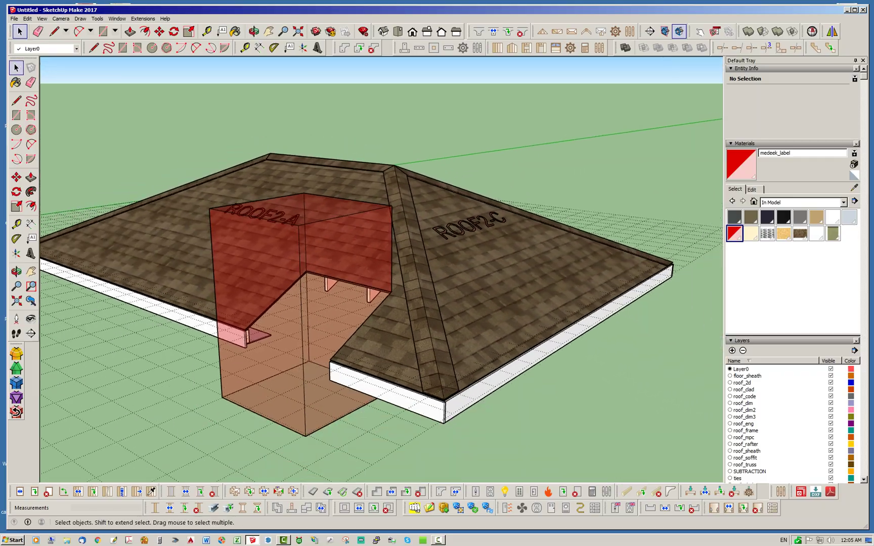
pyautogui.moveTo(379, 268); pyautogui.dragTo(379, 152, button='middle')
pyautogui.moveTo(364, 314); pyautogui.dragTo(328, 334, button='middle')
pyautogui.scroll(2, 263, 350)
pyautogui.scroll(3, 260, 332)
pyautogui.moveTo(368, 223); pyautogui.dragTo(342, 245, button='middle')
pyautogui.scroll(-7, 342, 245)
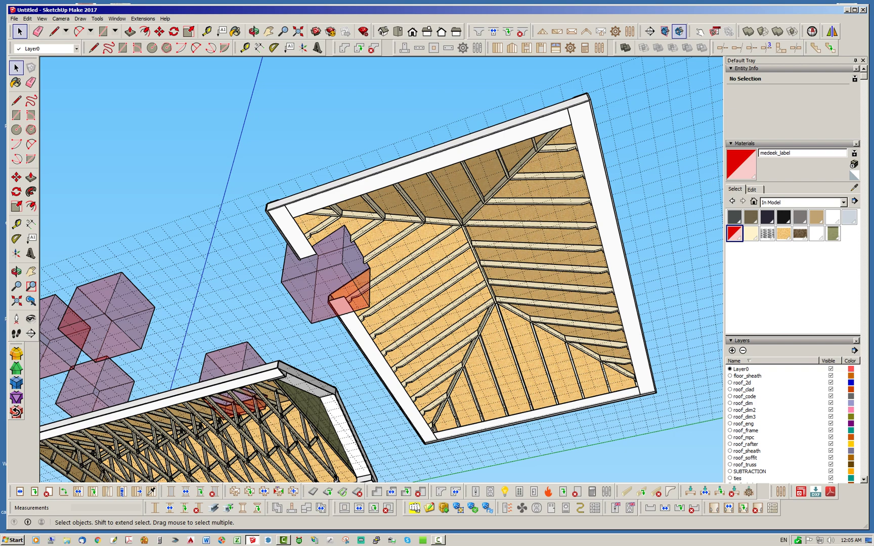
pyautogui.moveTo(342, 245); pyautogui.dragTo(576, 508, button='middle')
pyautogui.scroll(-3, 445, 284)
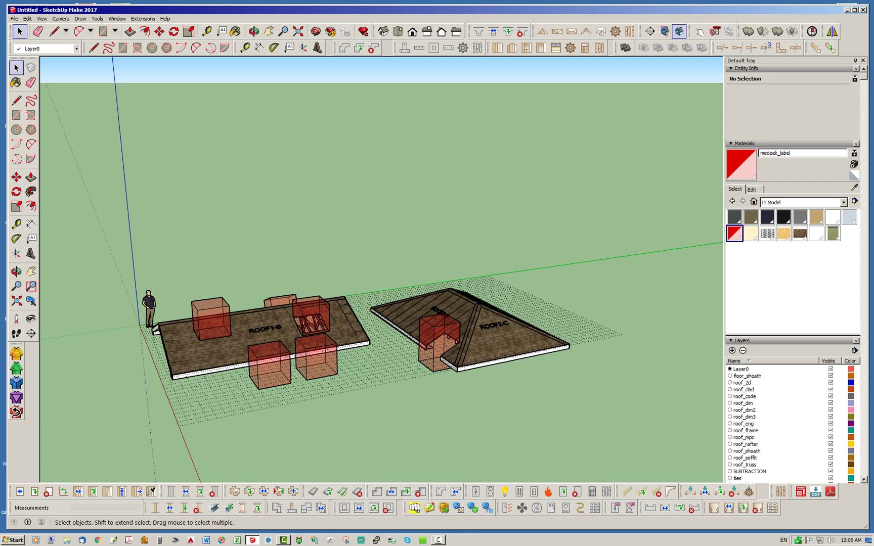
pyautogui.scroll(5, 437, 307)
pyautogui.moveTo(437, 306); pyautogui.dragTo(395, 336, button='middle')
pyautogui.scroll(-5, 475, 289)
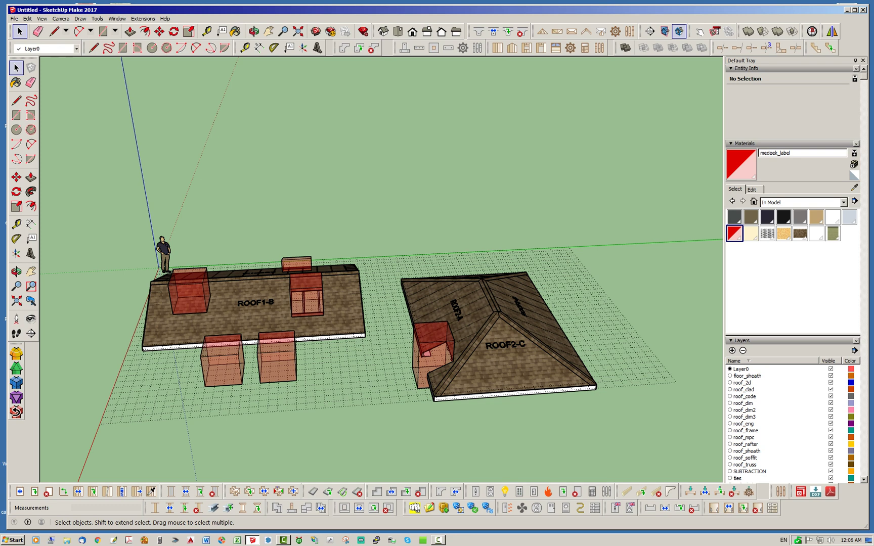
# Step: Edit the ROOF2 hip rafter assembly and update its pitch to 8:12
pyautogui.scroll(2, 480, 298)
pyautogui.moveTo(480, 298); pyautogui.dragTo(449, 285, button='middle')
pyautogui.click(452, 293)
pyautogui.rightClick(512, 328)
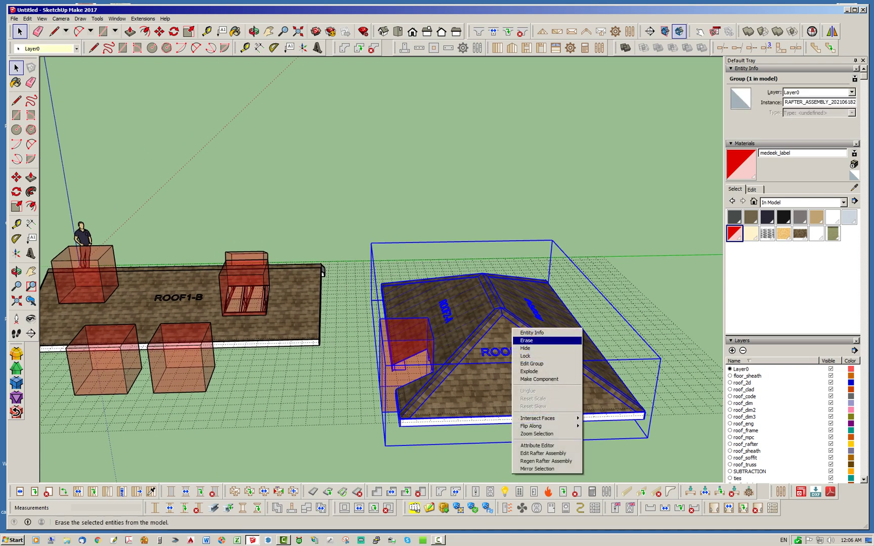
pyautogui.click(546, 454)
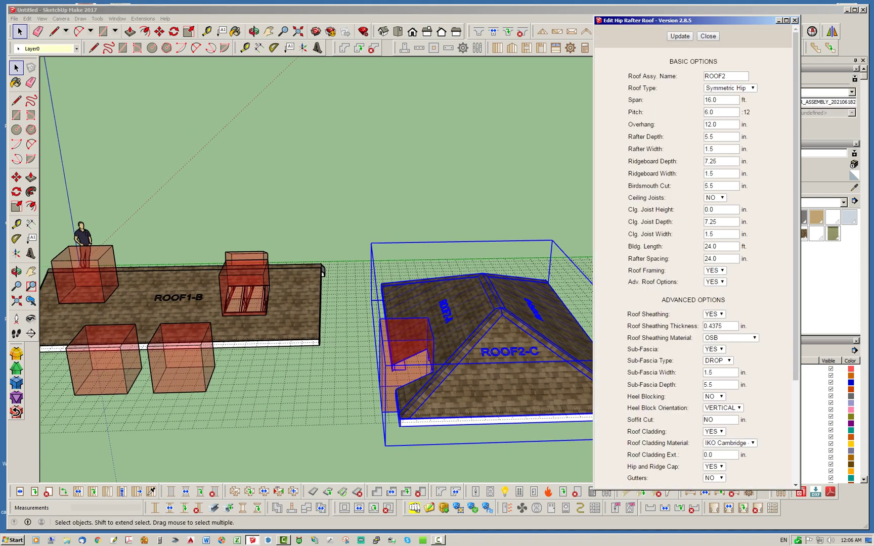
pyautogui.doubleClick(712, 112)
pyautogui.write('8')
pyautogui.press('Return')
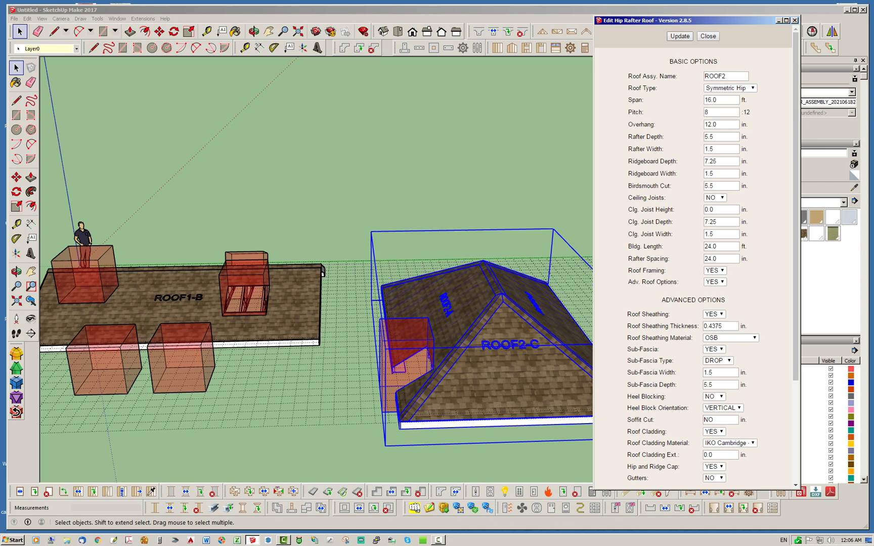
# Step: Update the ROOF2 pitch to 12:12 and close the roof editor
pyautogui.write('12')
pyautogui.press('Return')
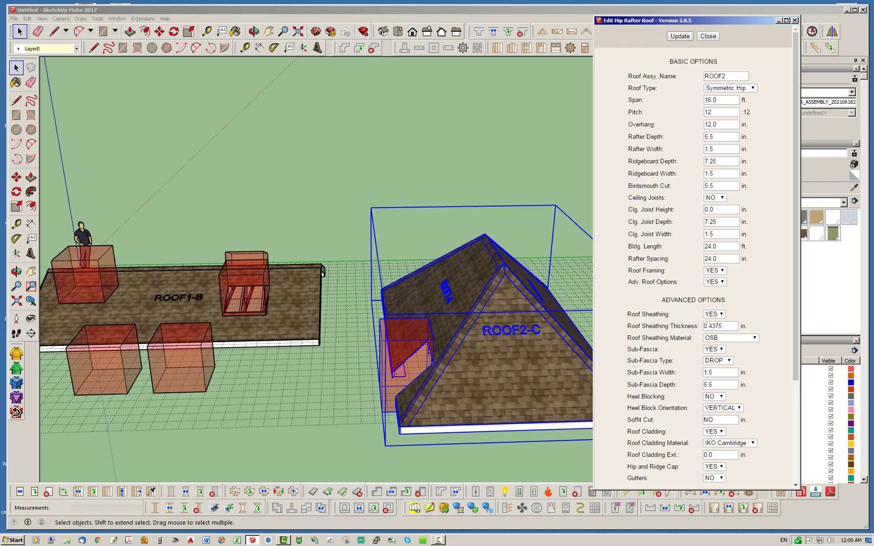
pyautogui.click(708, 36)
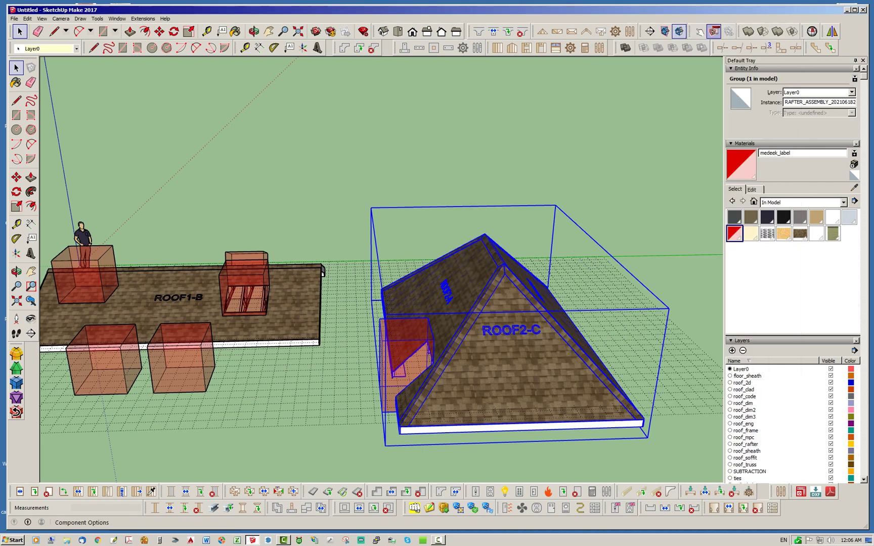
# Step: Examine how the SUBTRACT box cuts the steeper ROOF2-A slope, and review both roofs together
pyautogui.click(349, 377)
pyautogui.moveTo(359, 365); pyautogui.dragTo(268, 380, button='middle')
pyautogui.scroll(5, 509, 330)
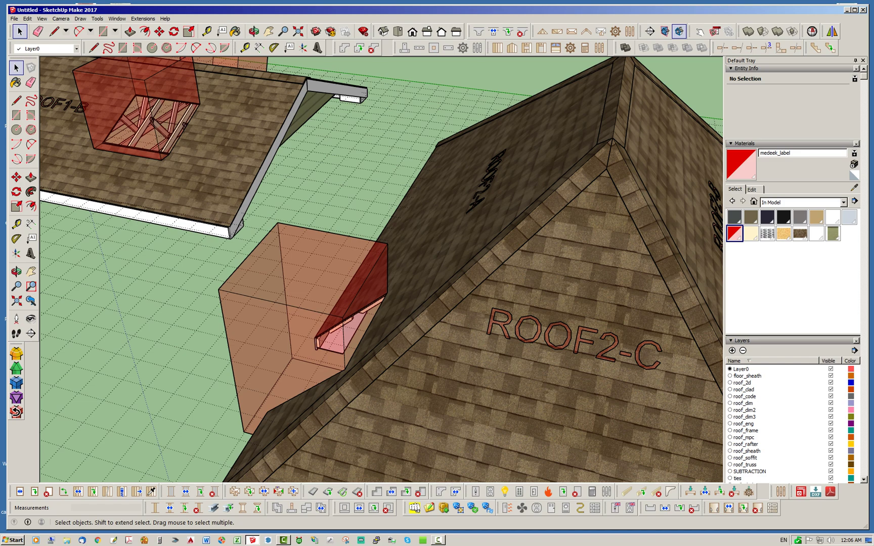
pyautogui.scroll(-8, 405, 187)
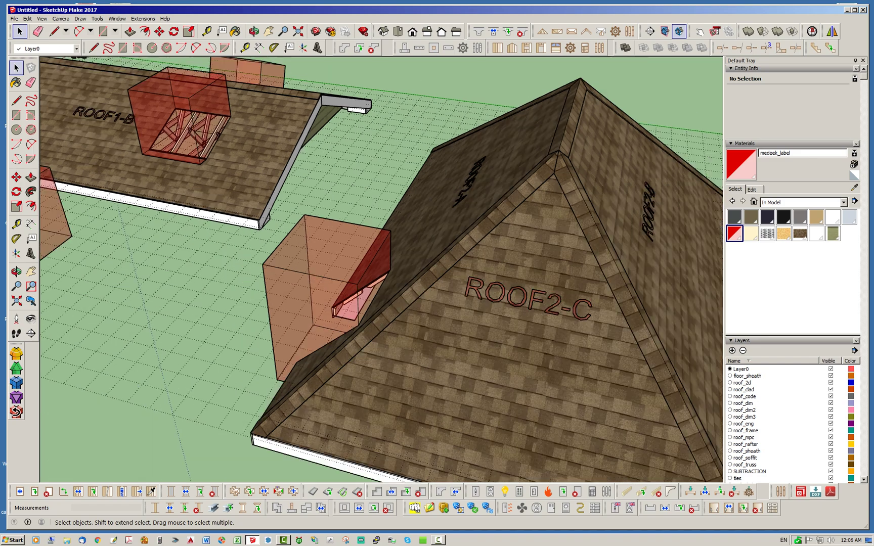
pyautogui.moveTo(324, 212)
pyautogui.mouseDown(button='middle')
pyautogui.moveTo(312, 227)
pyautogui.moveTo(356, 222)
pyautogui.moveTo(447, 185)
pyautogui.mouseUp(button='middle')
pyautogui.scroll(-3, 463, 213)
pyautogui.moveTo(137, 202); pyautogui.dragTo(218, 226, button='middle')
pyautogui.scroll(2, 222, 228)
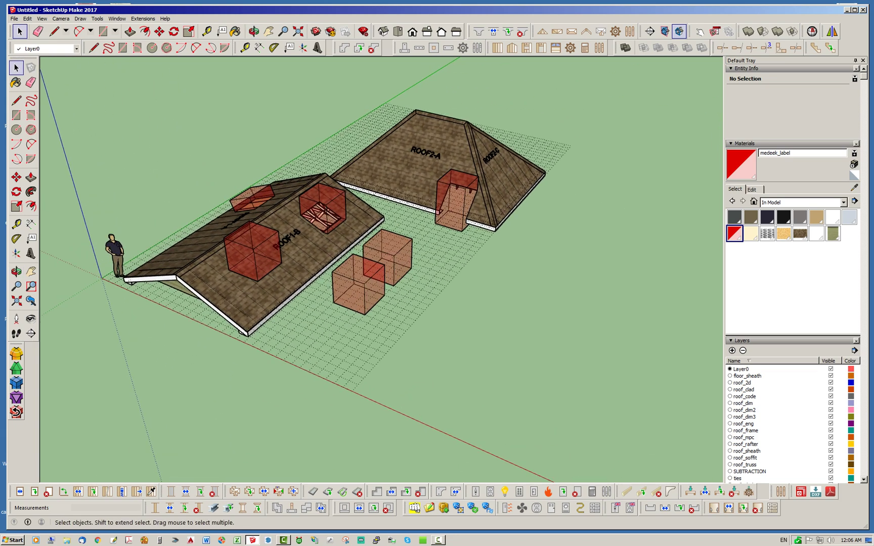